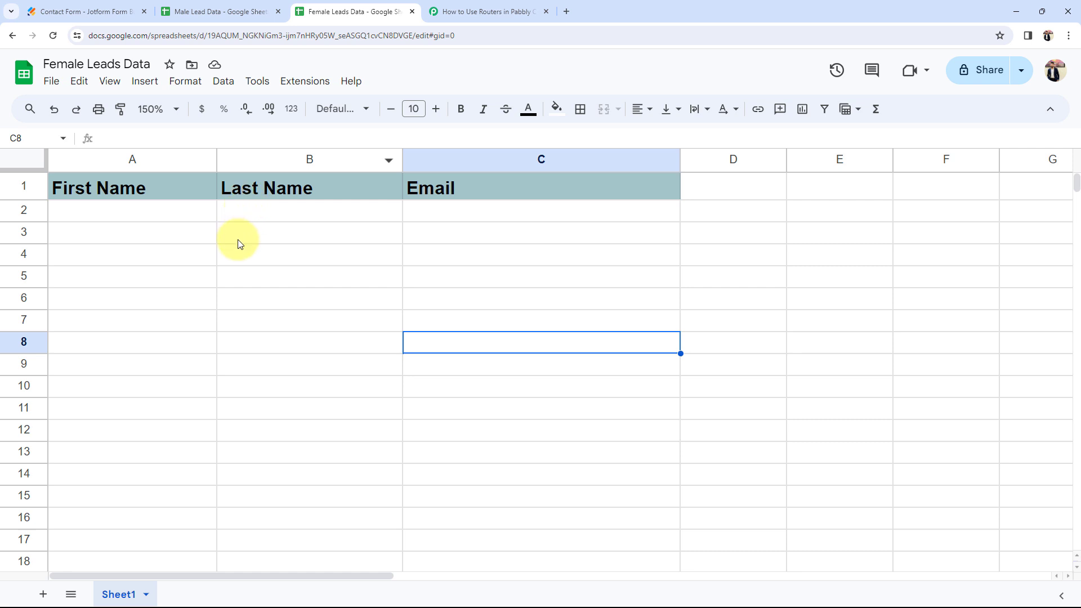
Review the Female Leads Data sheet, the Jotform contact form and the Pabbly Connect workflow's Jotform trigger settings.
click(238, 300)
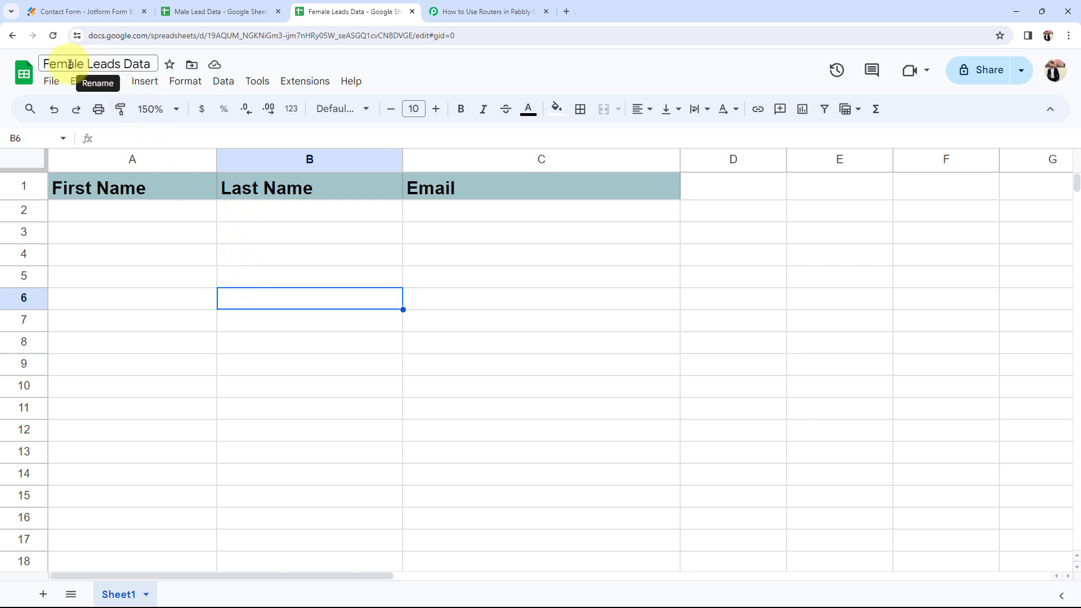
click(246, 469)
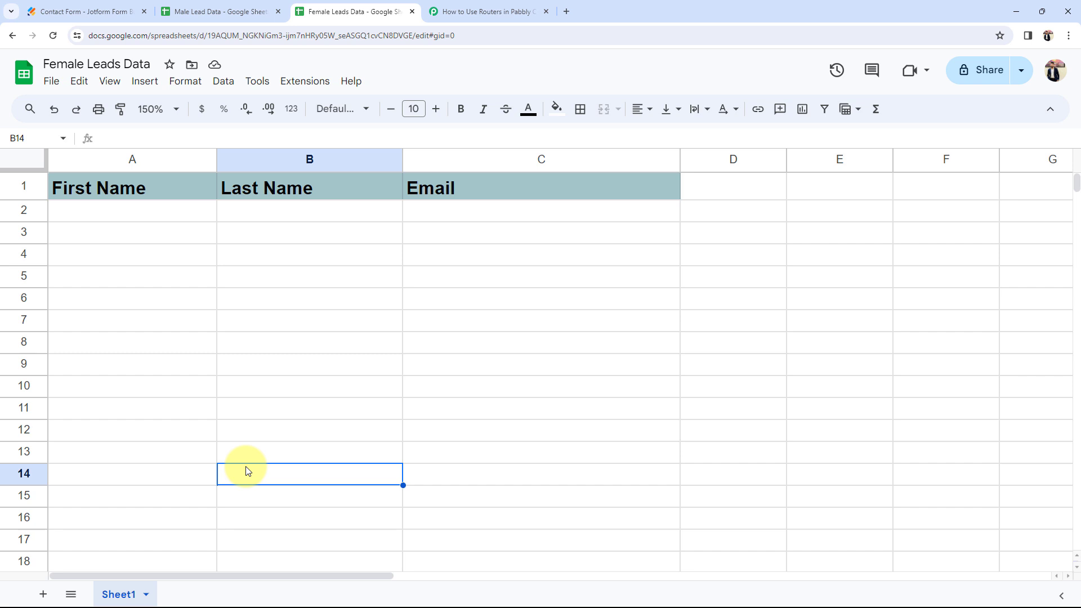
click(63, 11)
scroll(238, 335, up, 1)
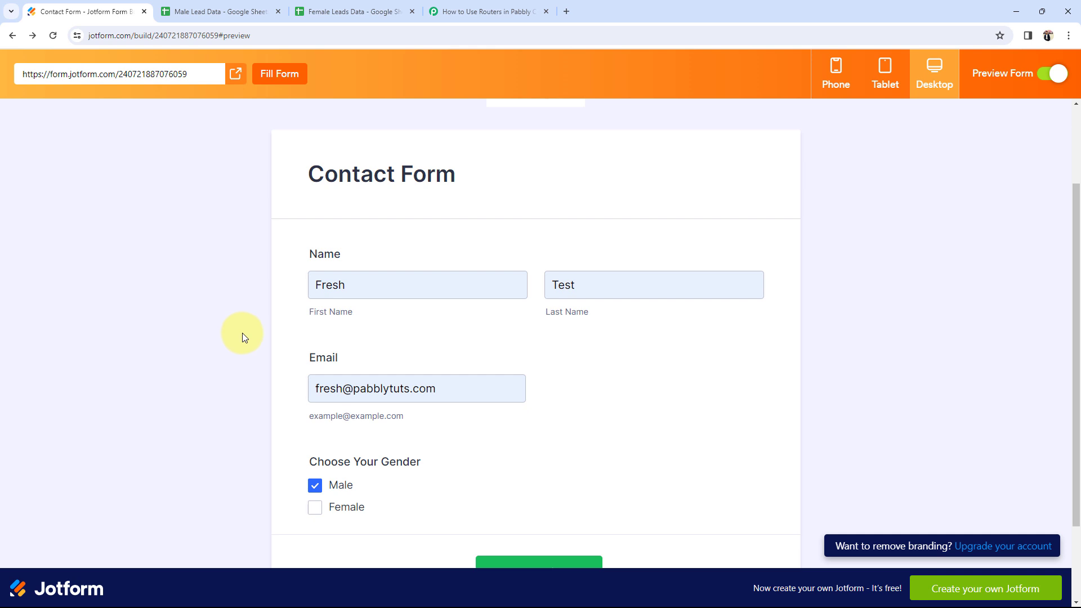
click(493, 12)
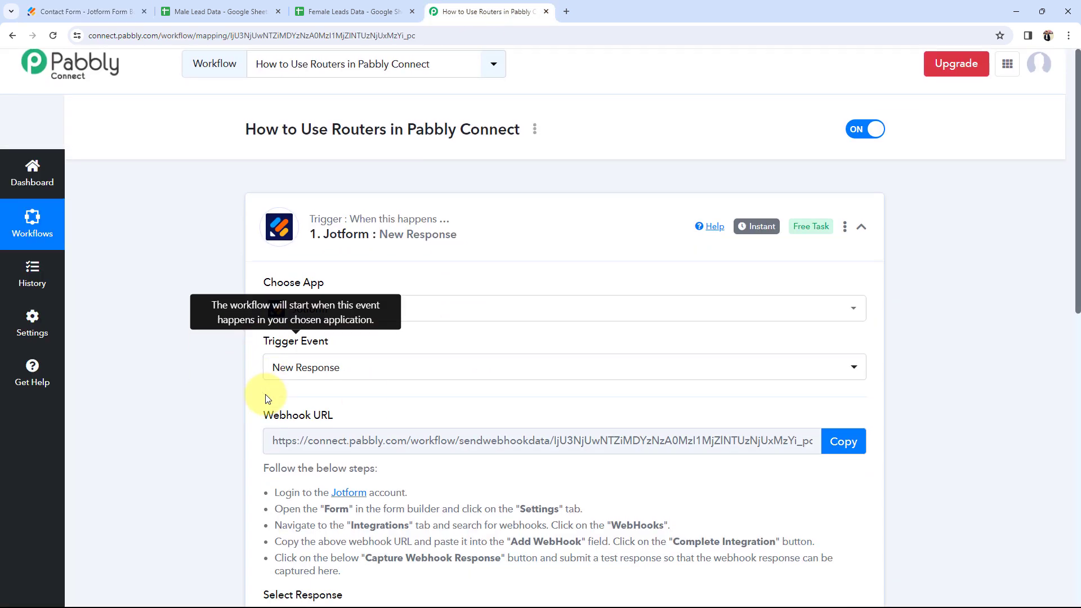
click(62, 11)
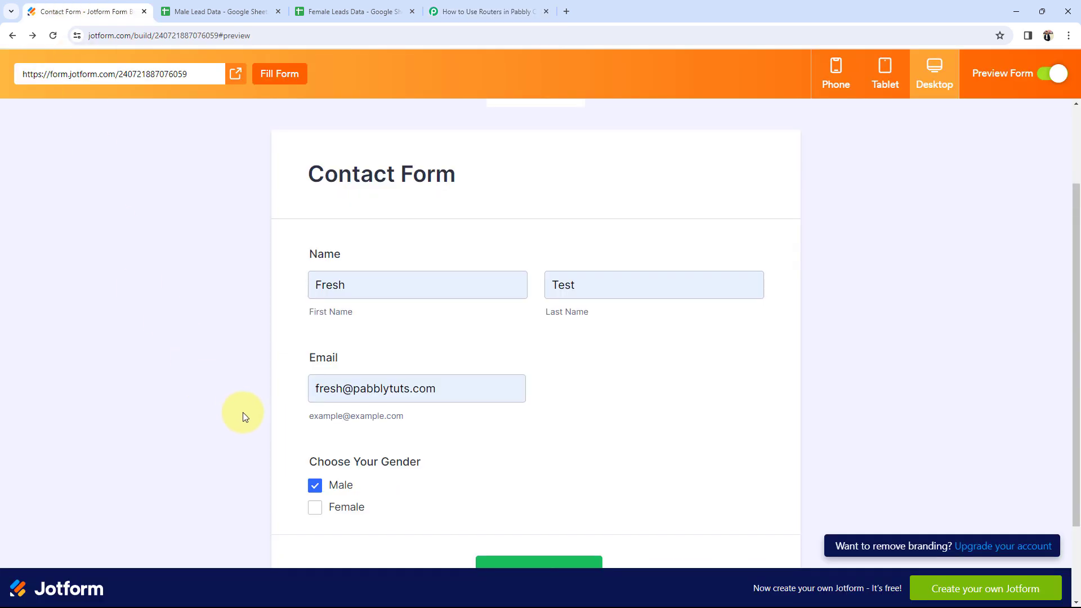
click(445, 11)
scroll(225, 368, down, 2)
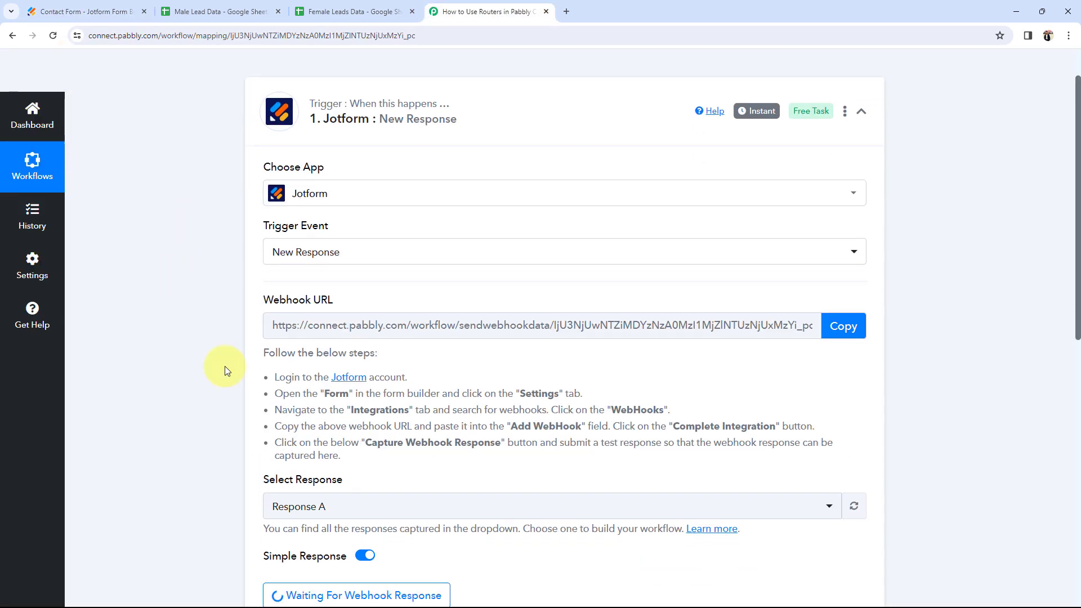
scroll(237, 433, down, 1)
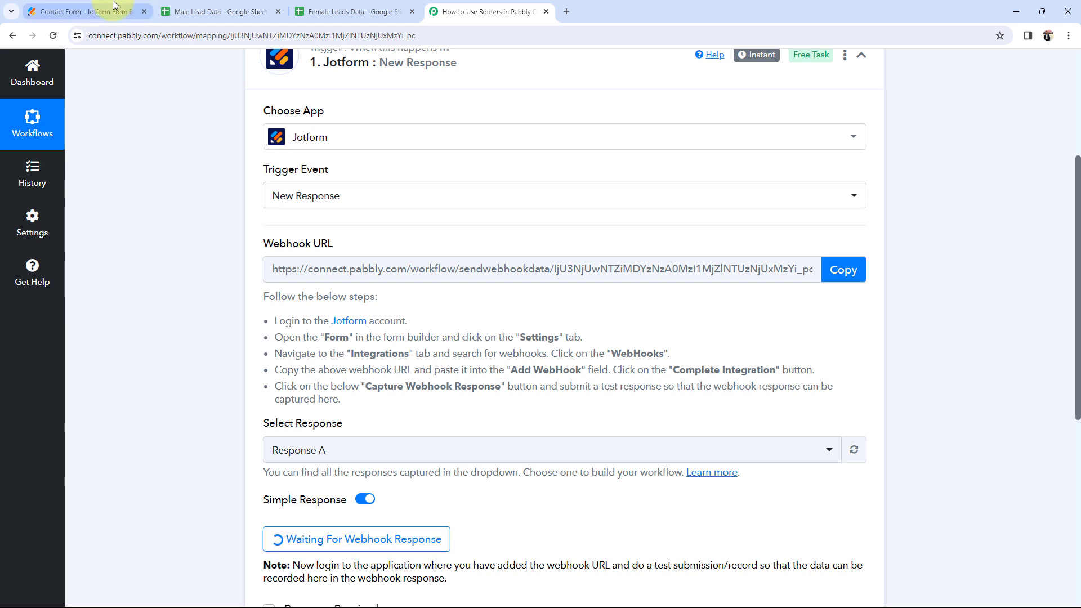
Check the contact form's filled-in fields and gender choice against the Male Lead Data sheet and the workflow.
click(85, 11)
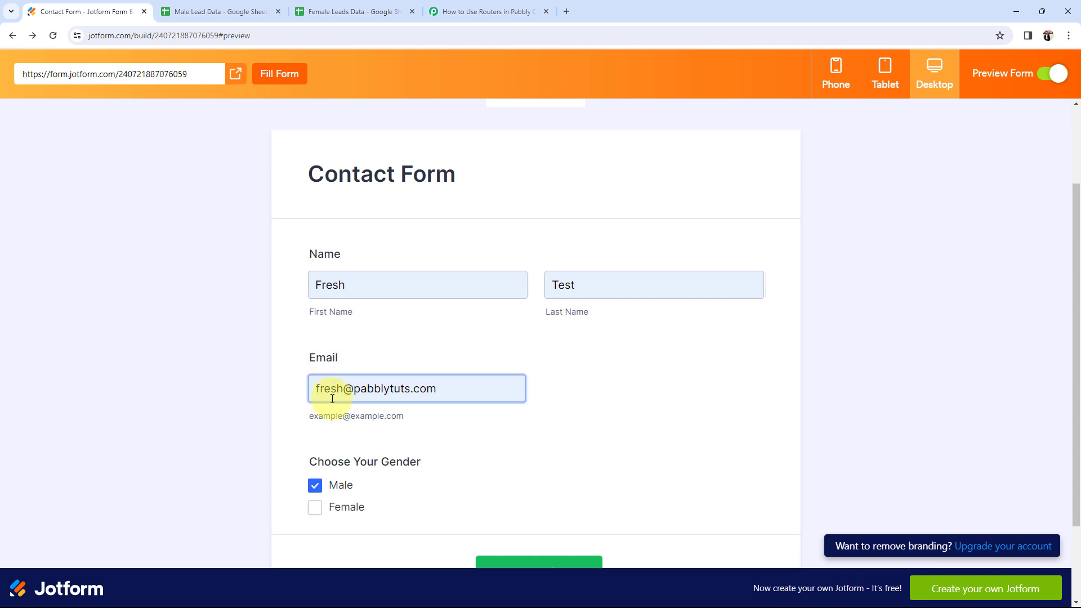
scroll(332, 399, down, 2)
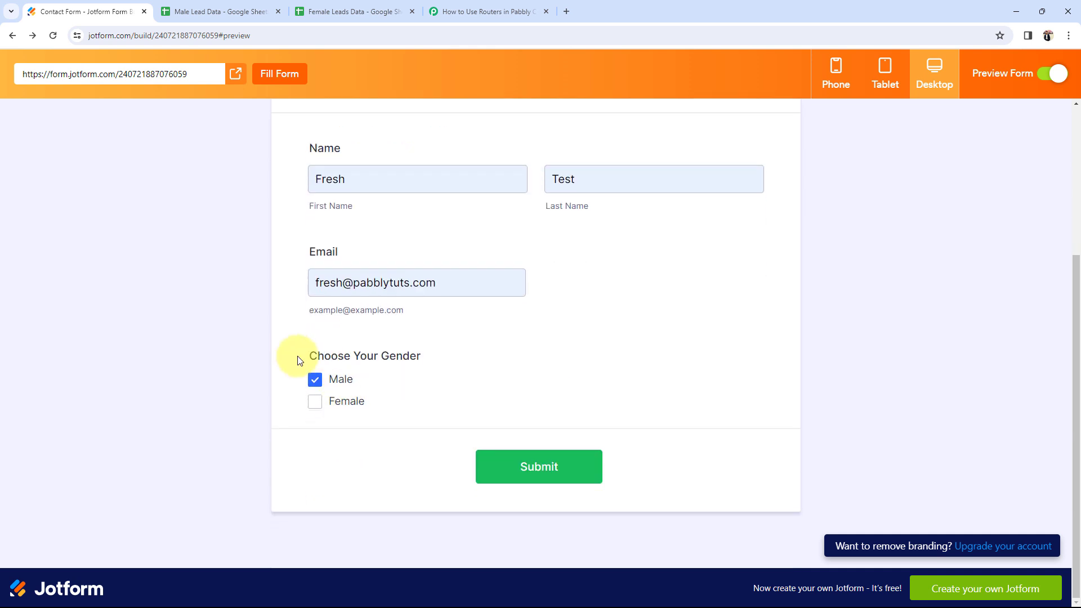
drag(297, 357, 417, 356)
click(383, 447)
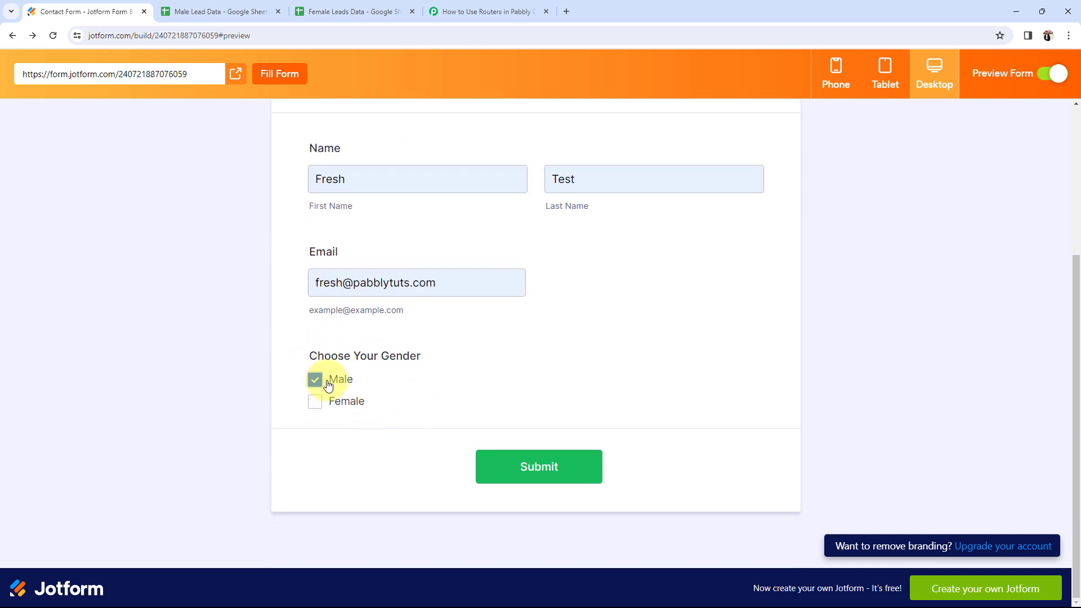
click(190, 14)
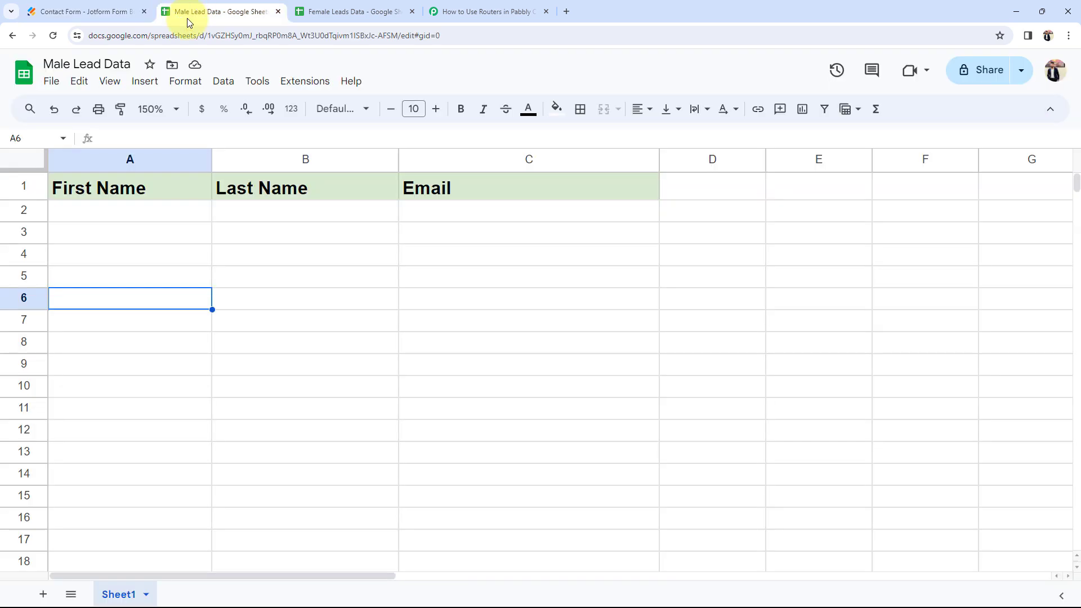
click(275, 233)
click(483, 12)
scroll(194, 439, down, 1)
Submit the filled-in Jotform contact form as a test response with Male selected as the gender.
click(85, 11)
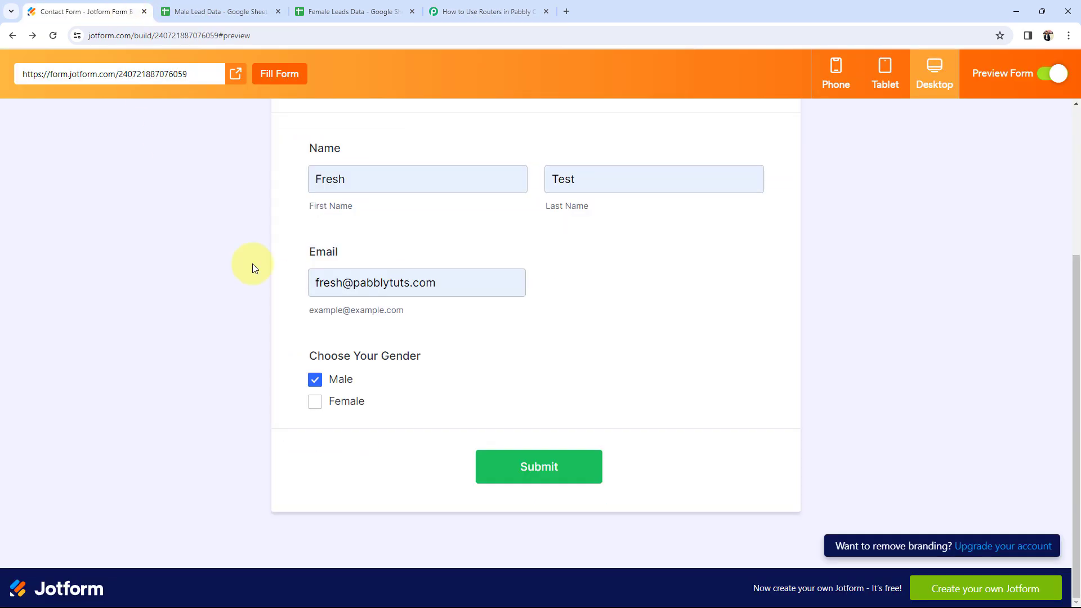
click(521, 472)
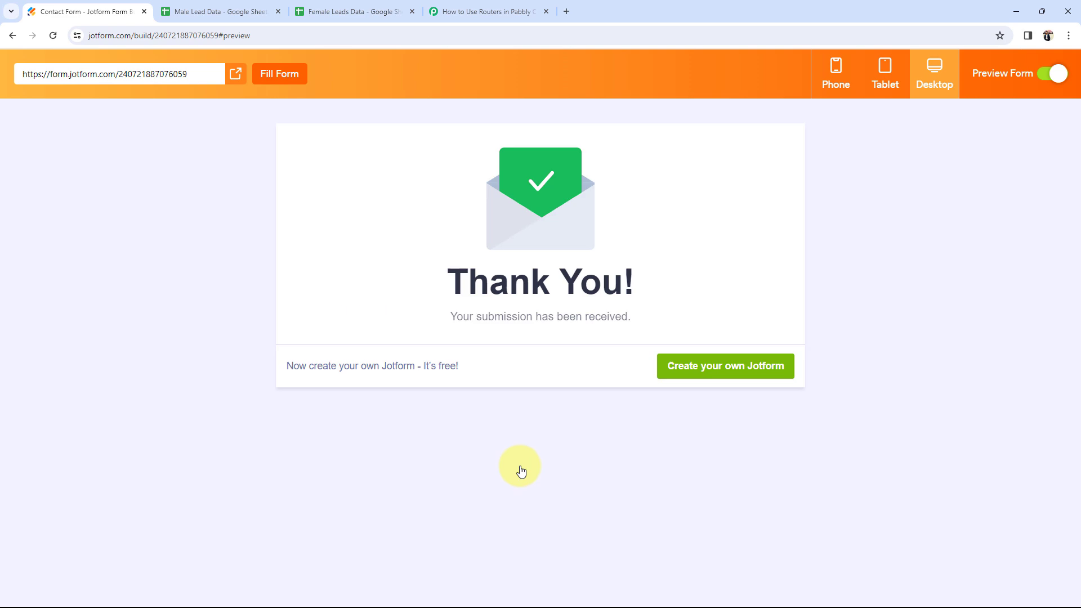
drag(464, 324, 549, 322)
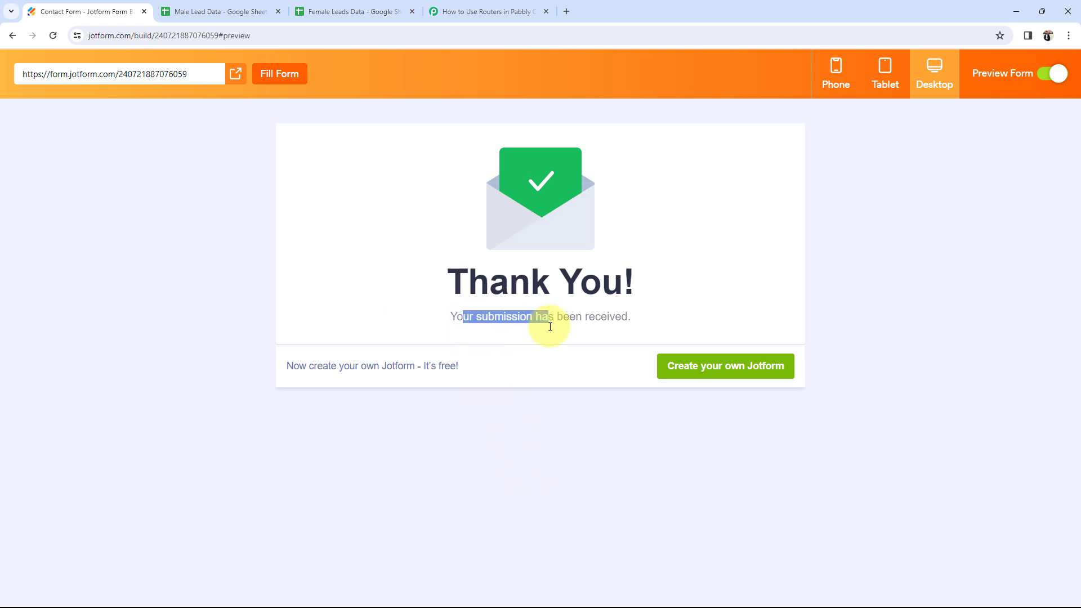
click(466, 455)
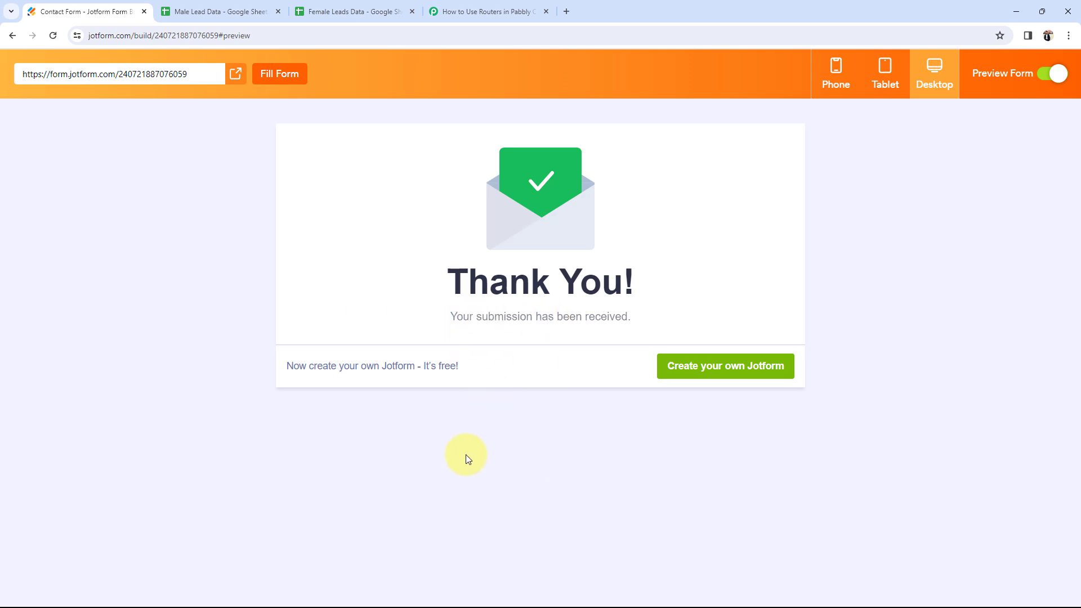
Examine the webhook response captured in Pabbly Connect for the submitted first name, last name, email and gender.
click(455, 3)
scroll(114, 401, down, 5)
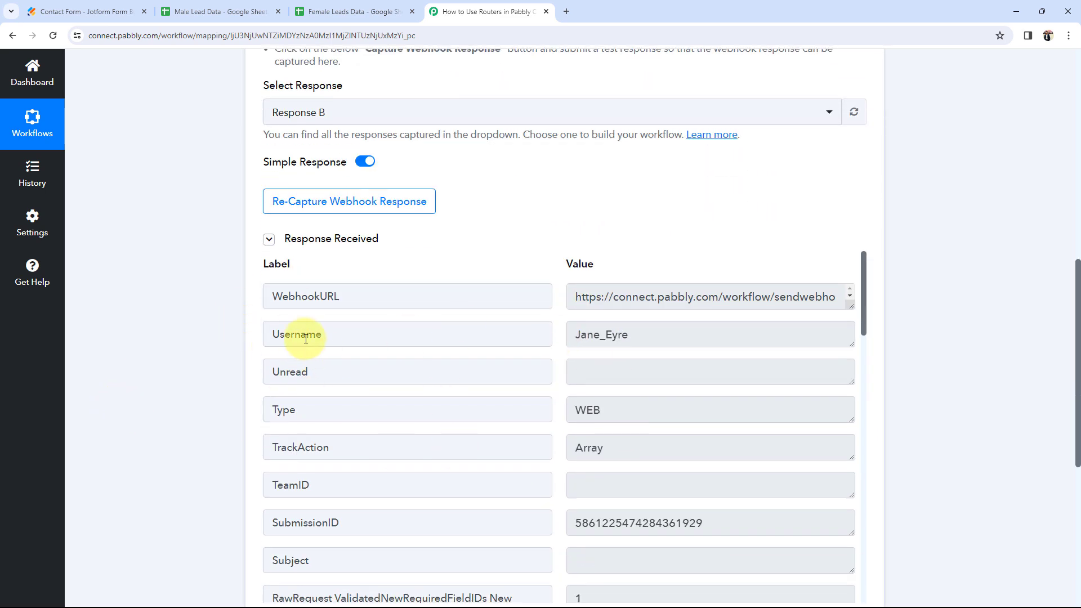
click(90, 11)
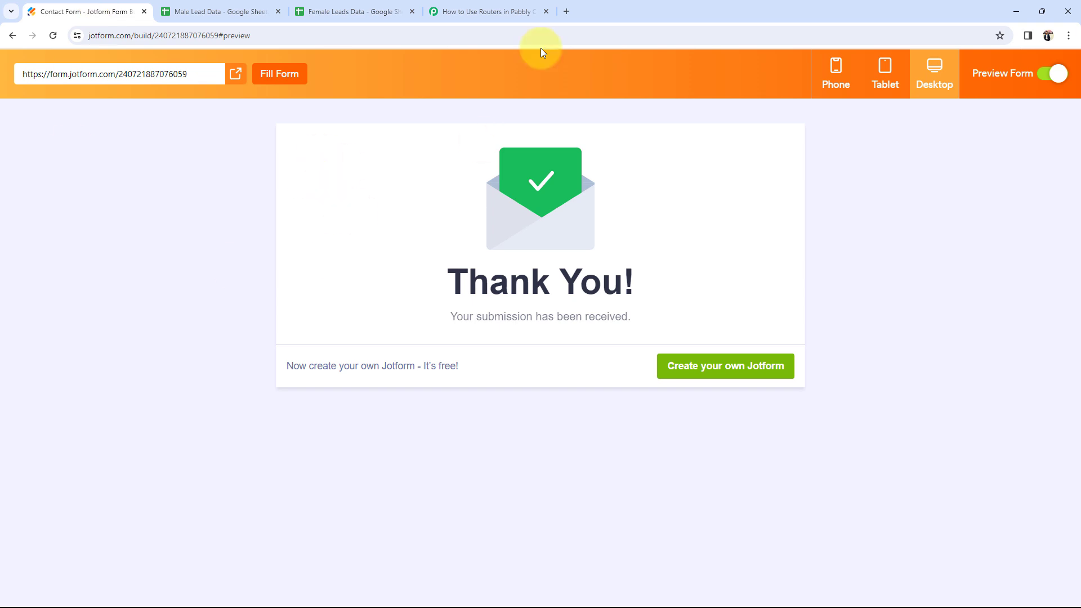
click(490, 11)
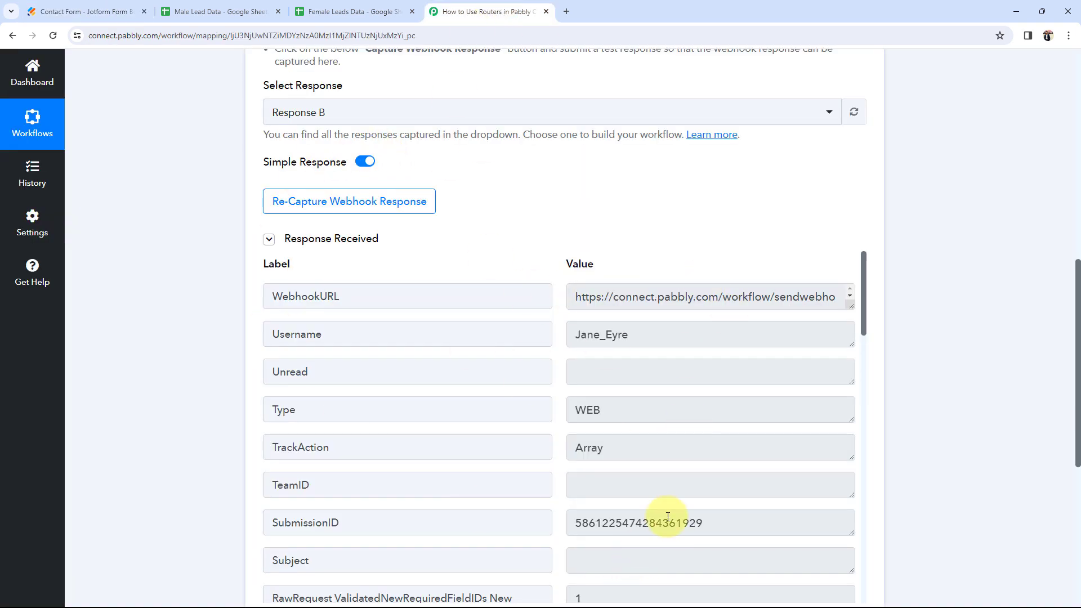
scroll(664, 506, down, 2)
scroll(685, 504, down, 6)
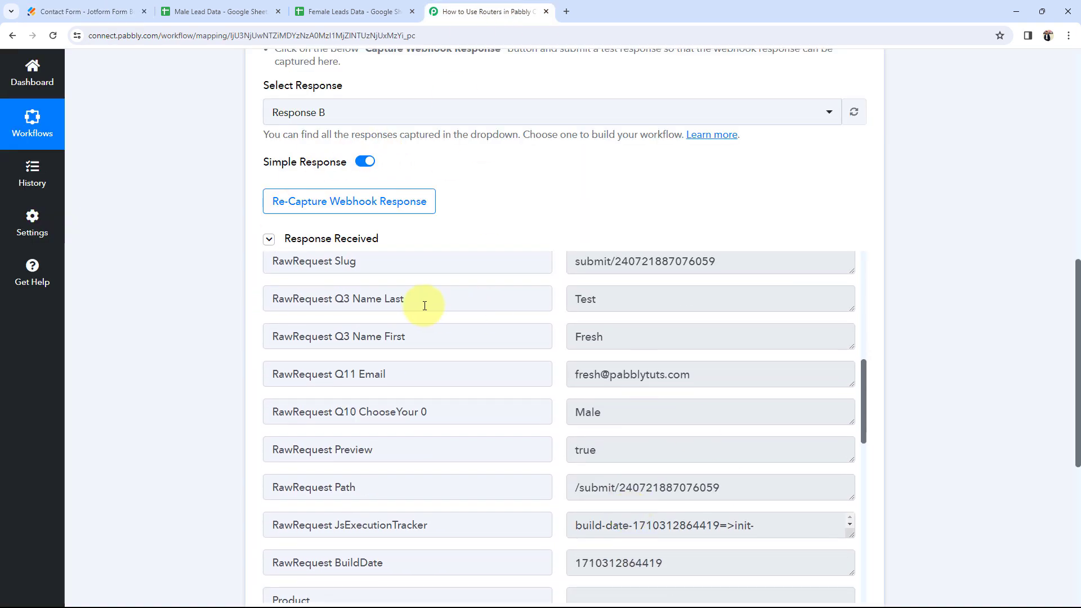
drag(580, 337, 607, 337)
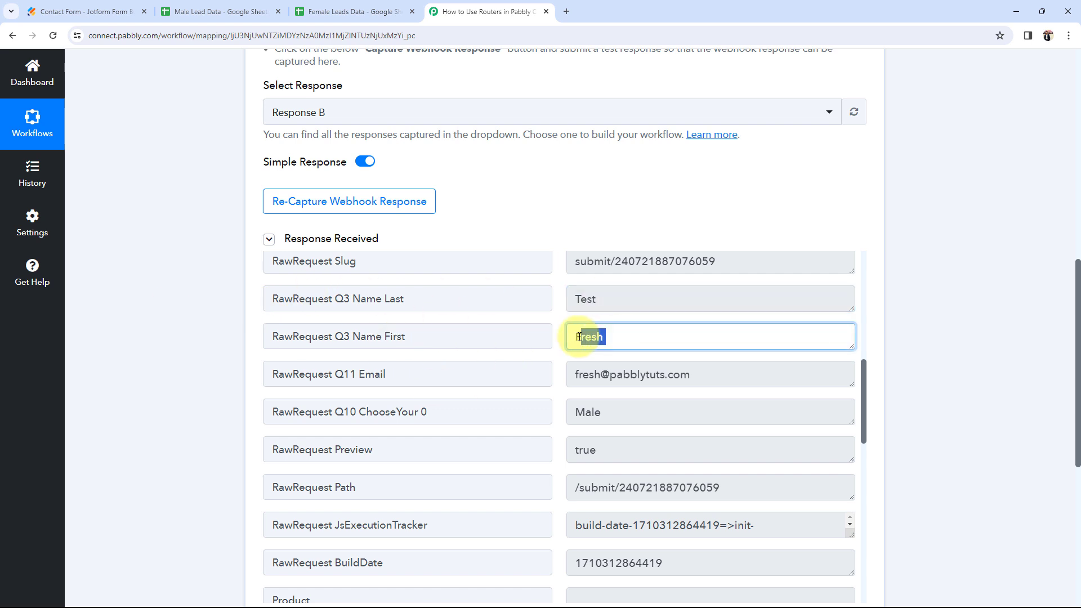
drag(672, 297, 569, 299)
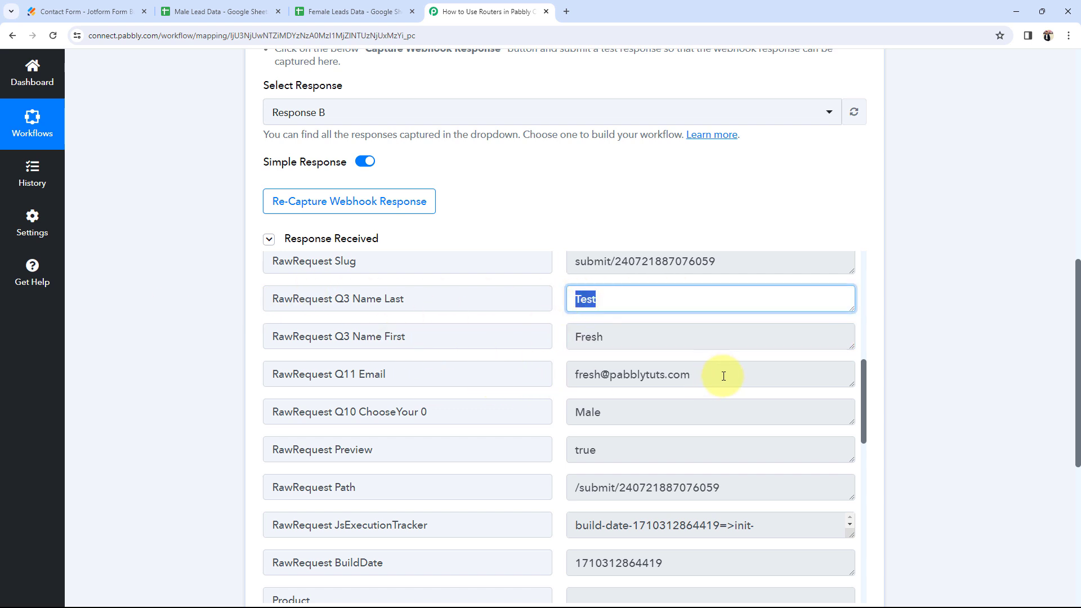
drag(718, 374, 542, 372)
drag(621, 412, 555, 420)
click(195, 404)
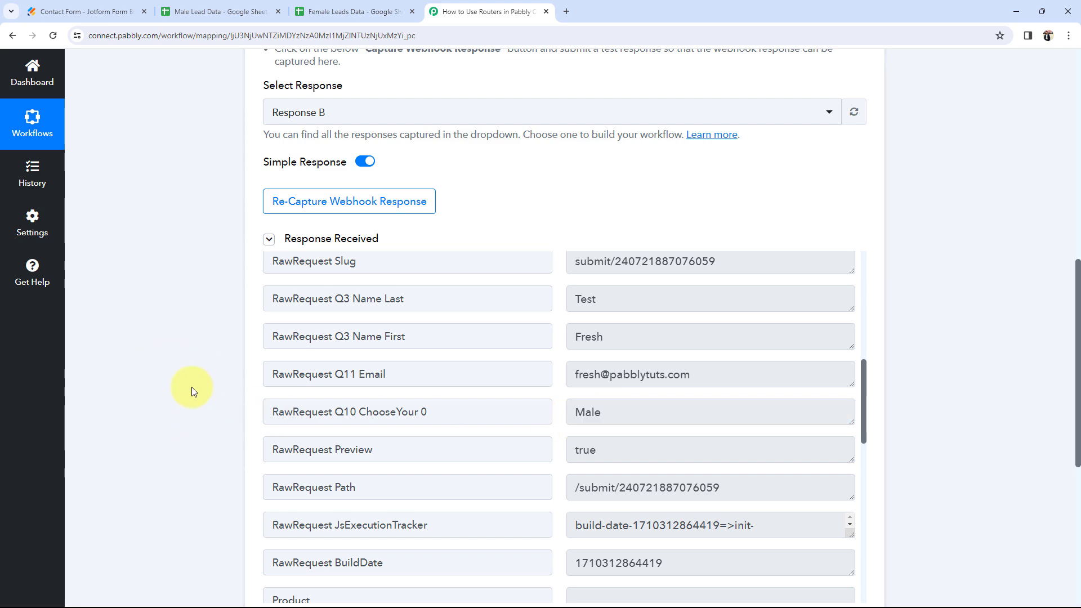
Collapse the Jotform trigger and add Router by Pabbly as the workflow's next action.
scroll(192, 387, up, 5)
scroll(192, 387, up, 3)
click(442, 273)
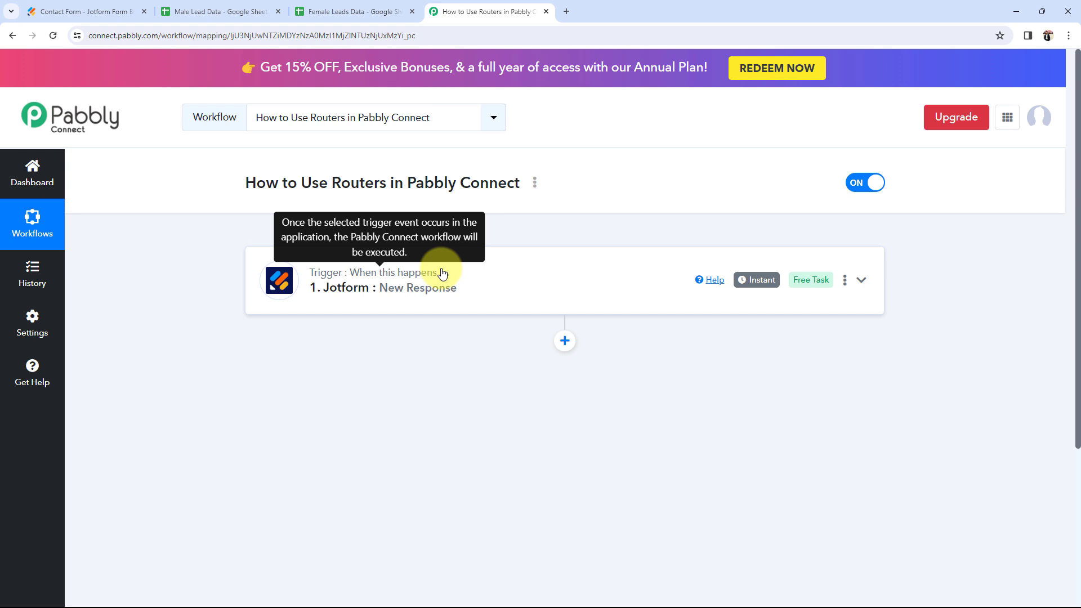
click(565, 340)
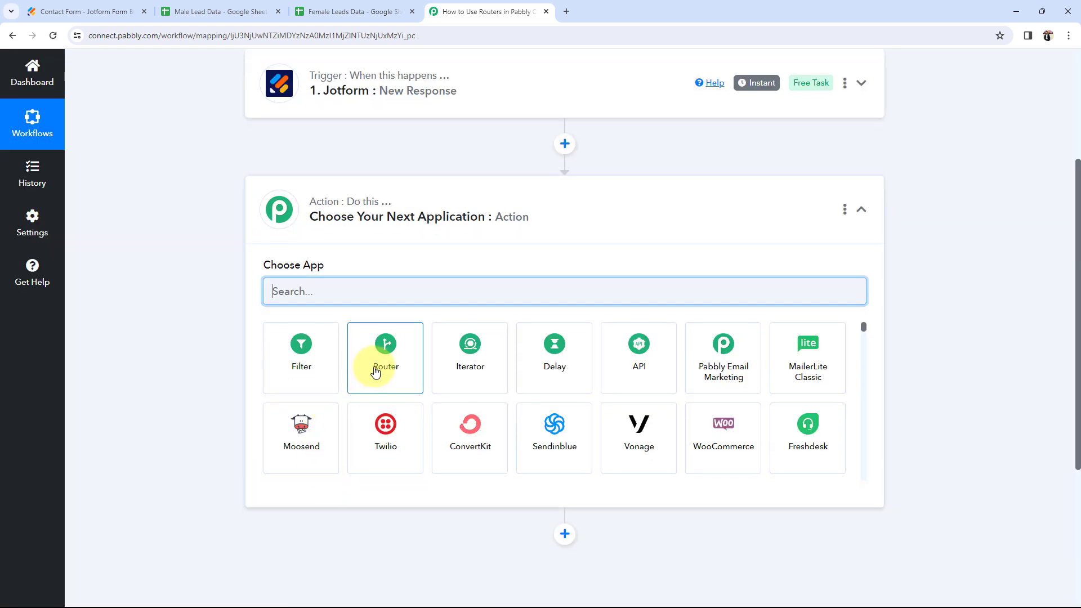
click(379, 367)
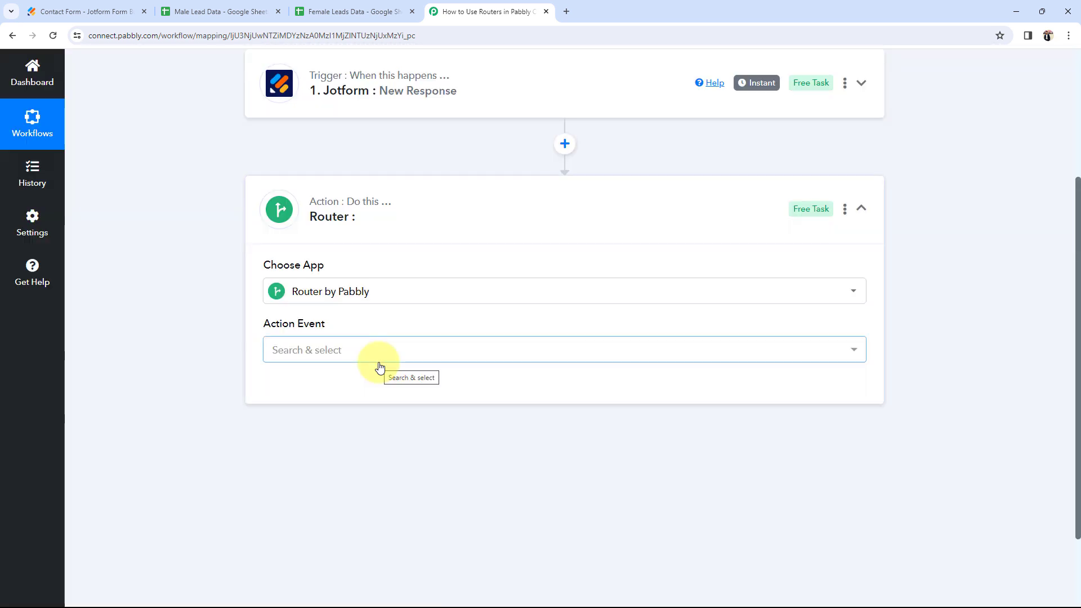
Set the router's action event to Conditionally Run and connect it.
click(379, 366)
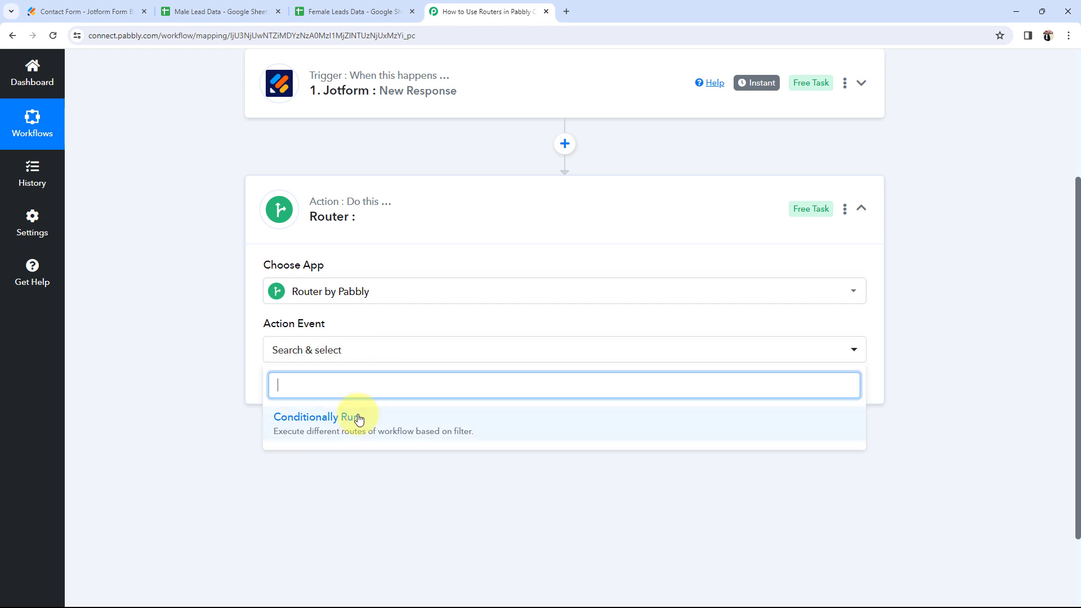
click(349, 415)
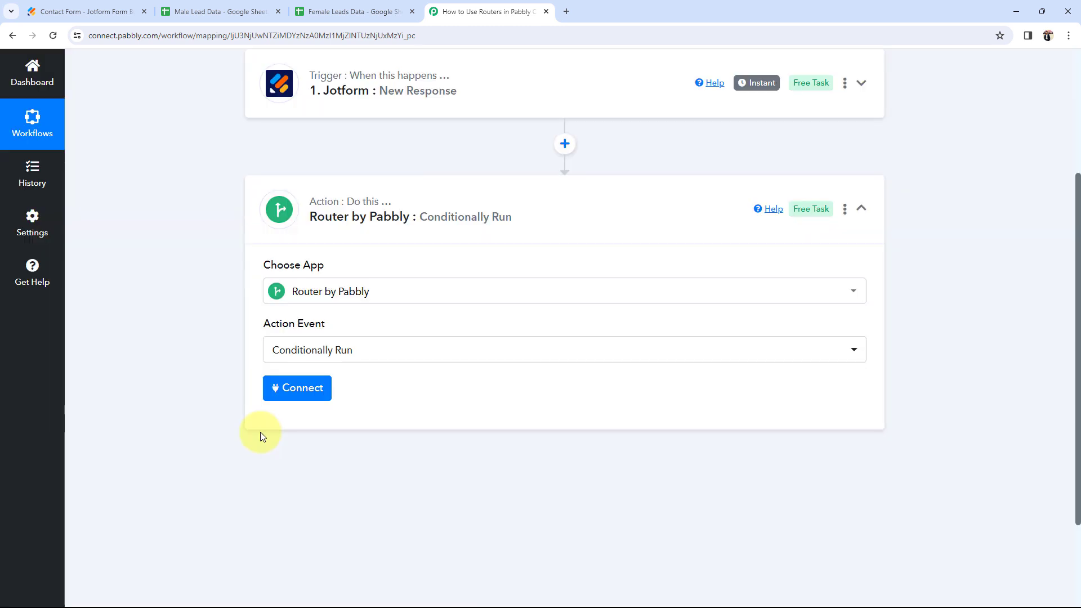
click(279, 388)
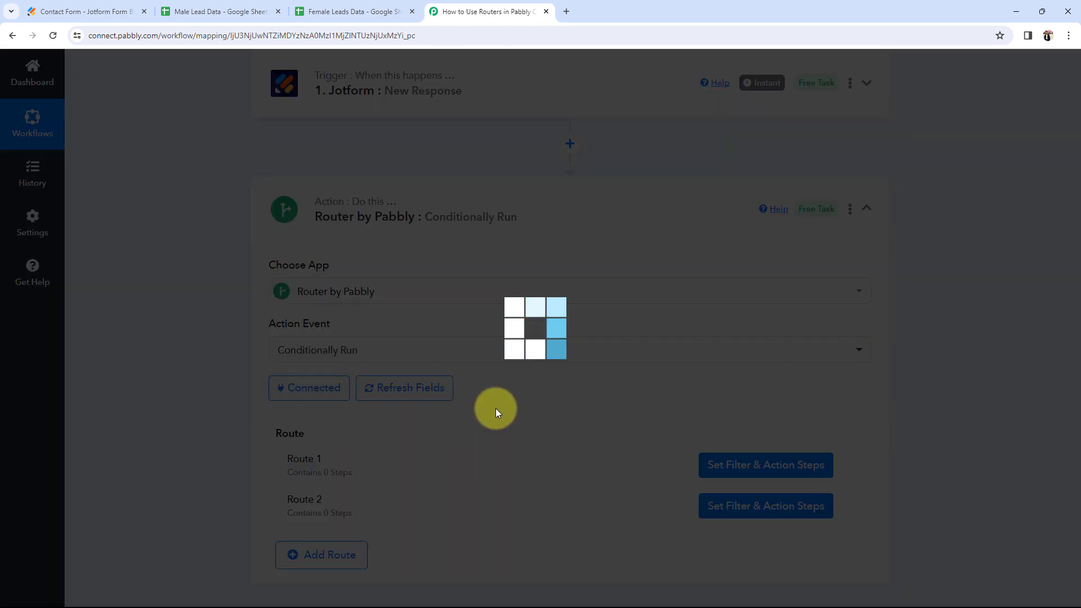
Check the male and female lead spreadsheets, return to the router and rename Route 1 as Male Leads Data.
scroll(363, 454, down, 2)
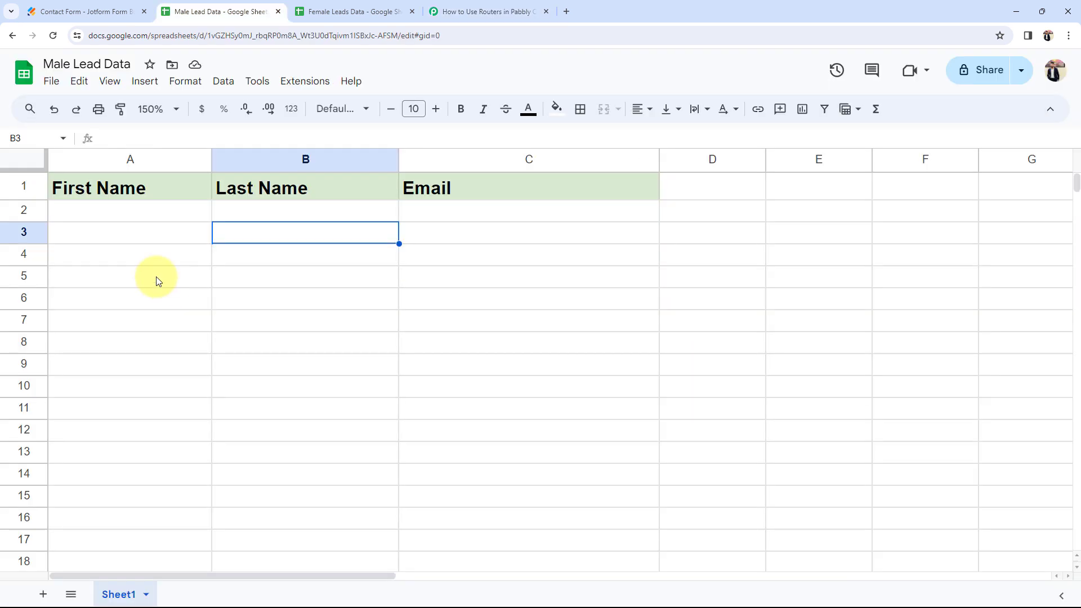
click(346, 12)
click(472, 12)
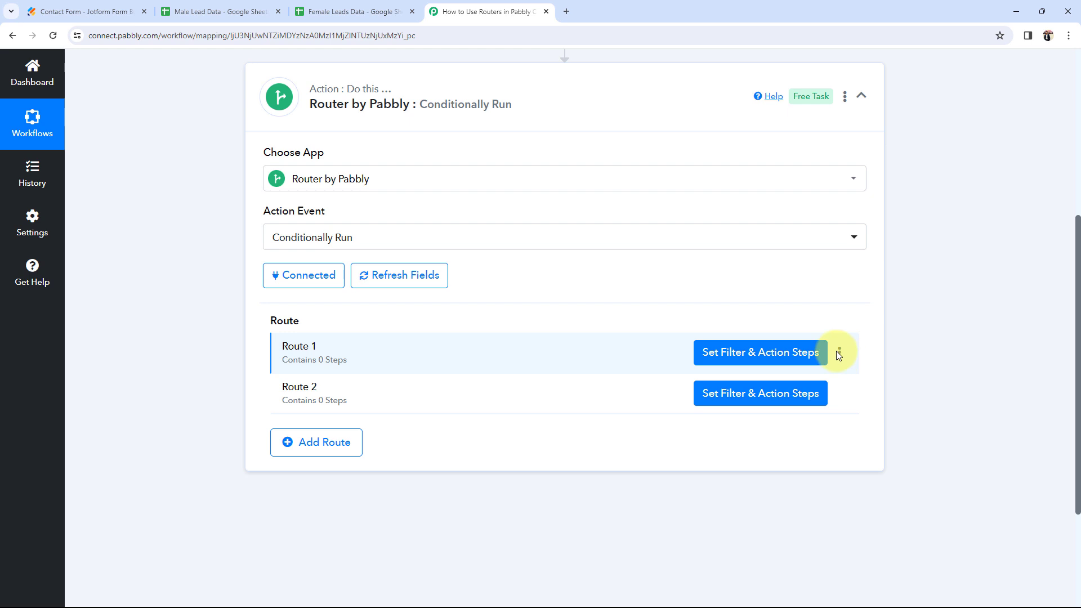
click(840, 355)
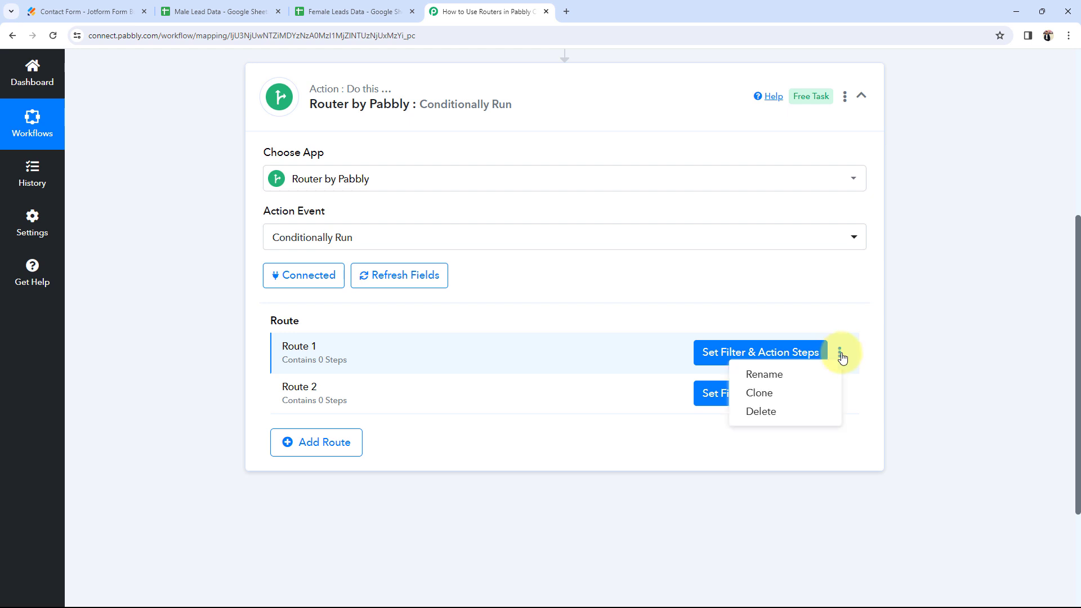
click(785, 371)
drag(462, 333, 370, 332)
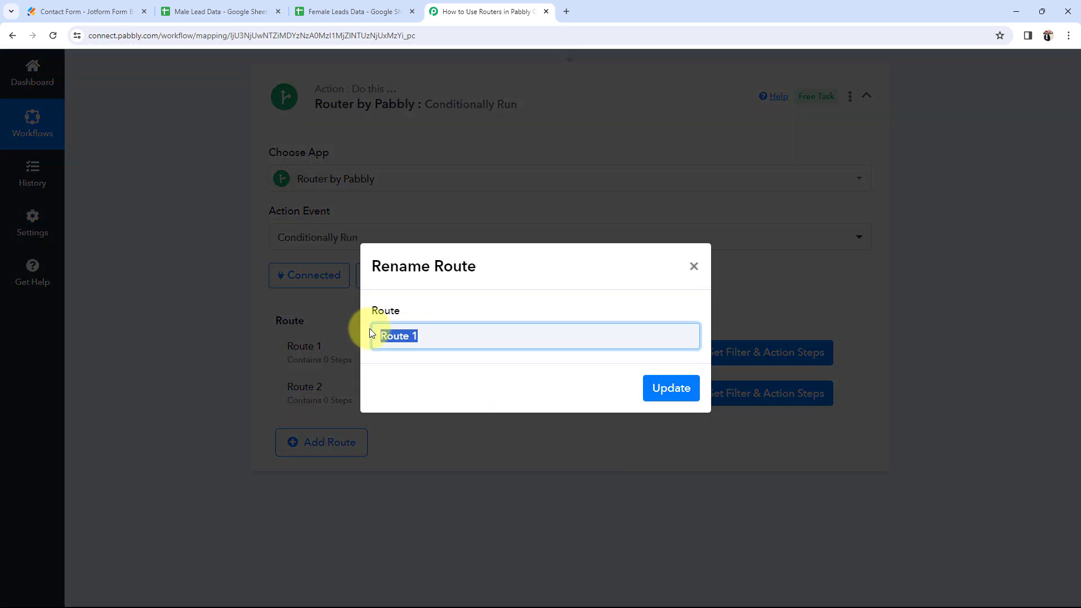
text(Male Leads Data)
click(667, 394)
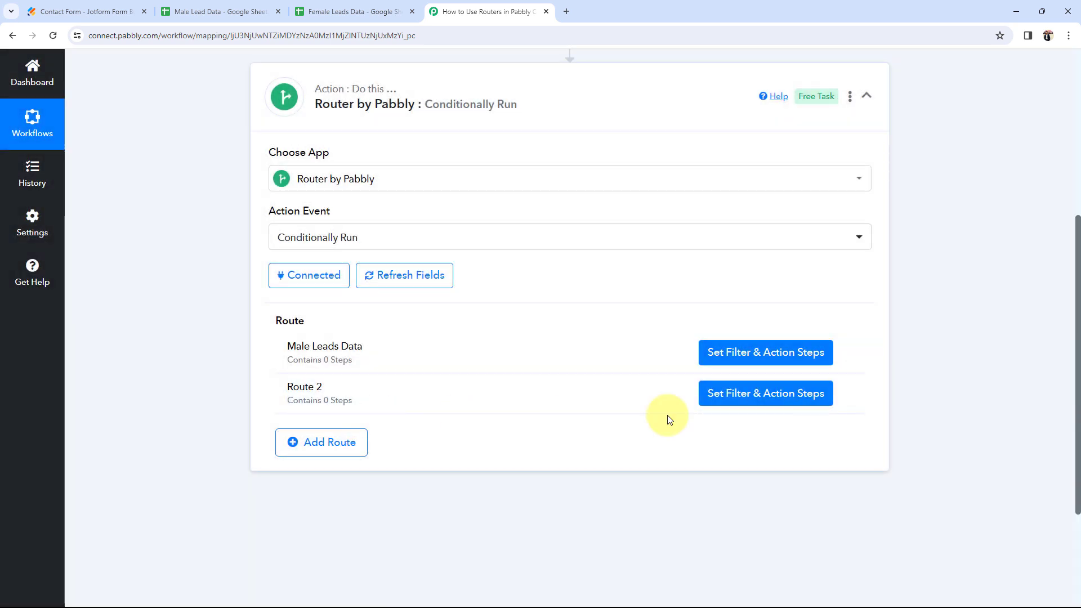
Rename Route 2 of the router as Female Leads Data.
click(844, 399)
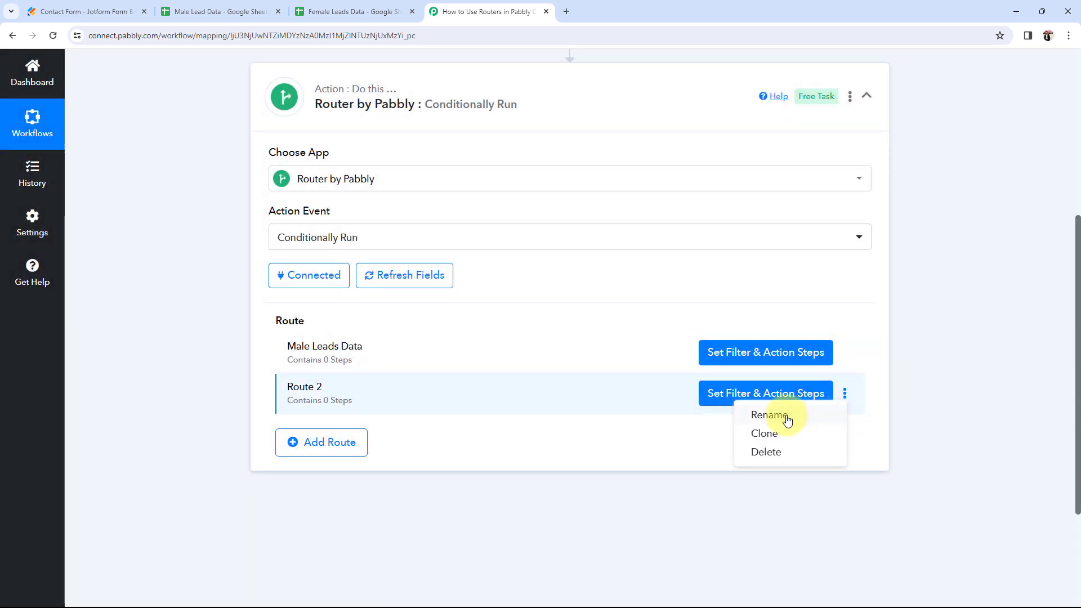
click(780, 415)
drag(470, 345, 339, 343)
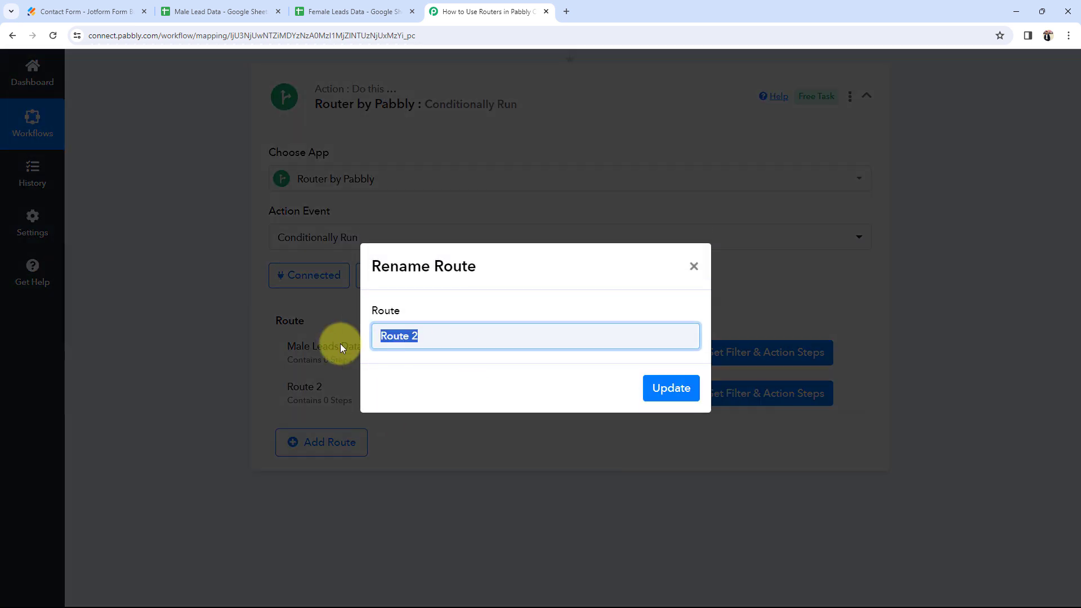
text(Female Leads DAT)
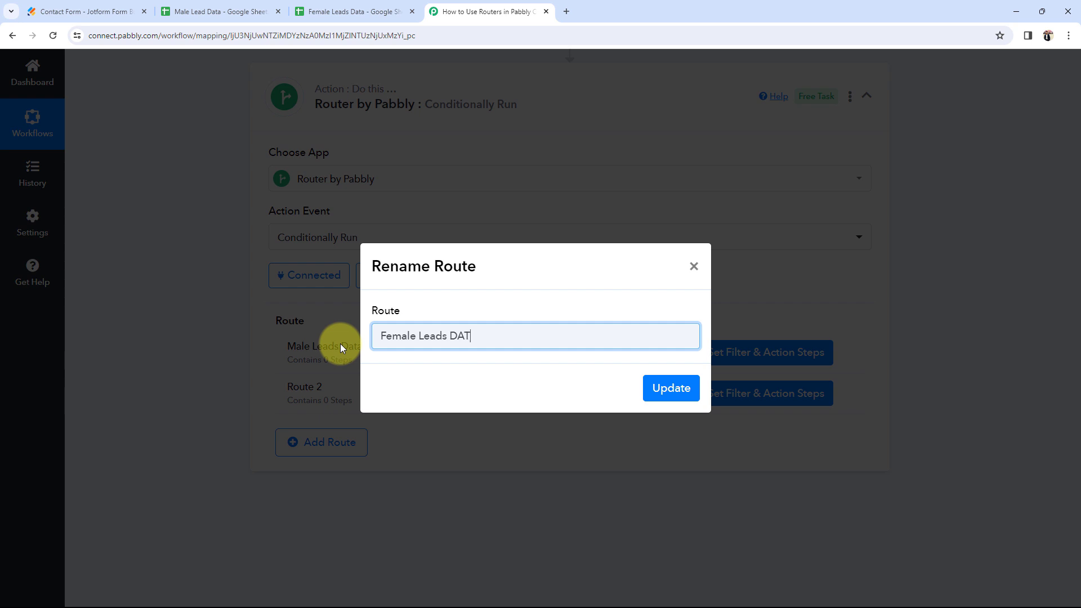
text(A)
key(BackSpace)
key(BackSpace)
key(BackSpace)
text(ata)
click(659, 389)
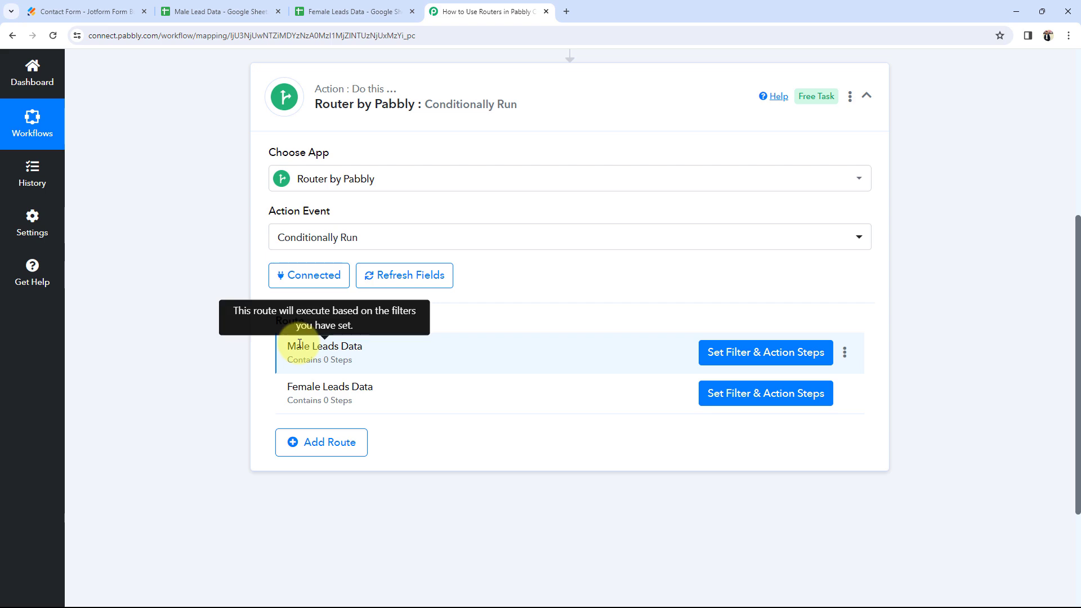
Open the Male Leads Data route's filter and select the Jotform field RawRequest Q10 ChooseYour 0 as the condition label.
click(714, 352)
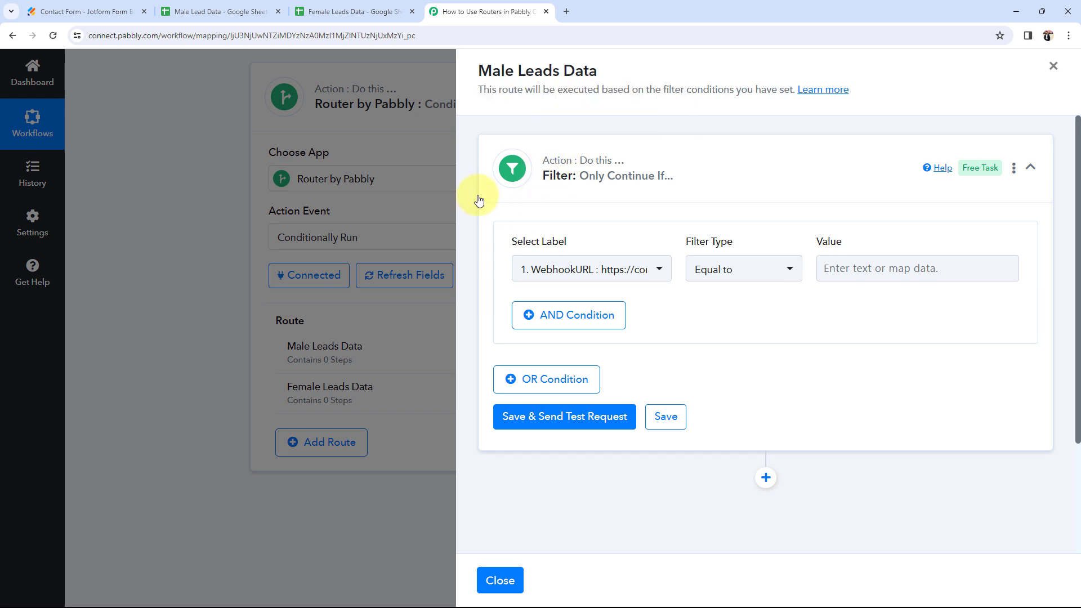
click(75, 12)
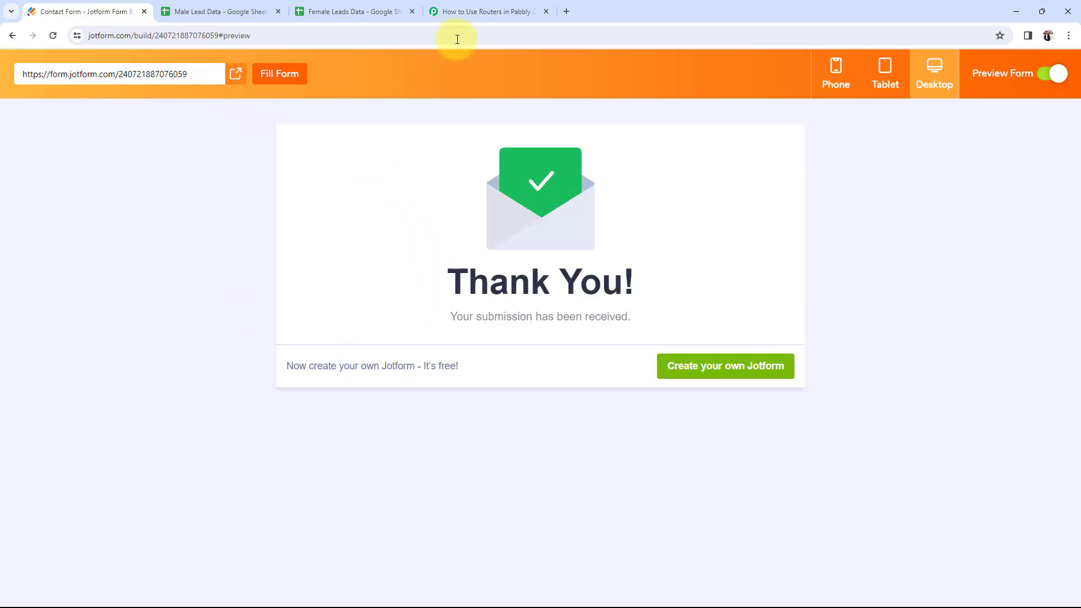
click(464, 13)
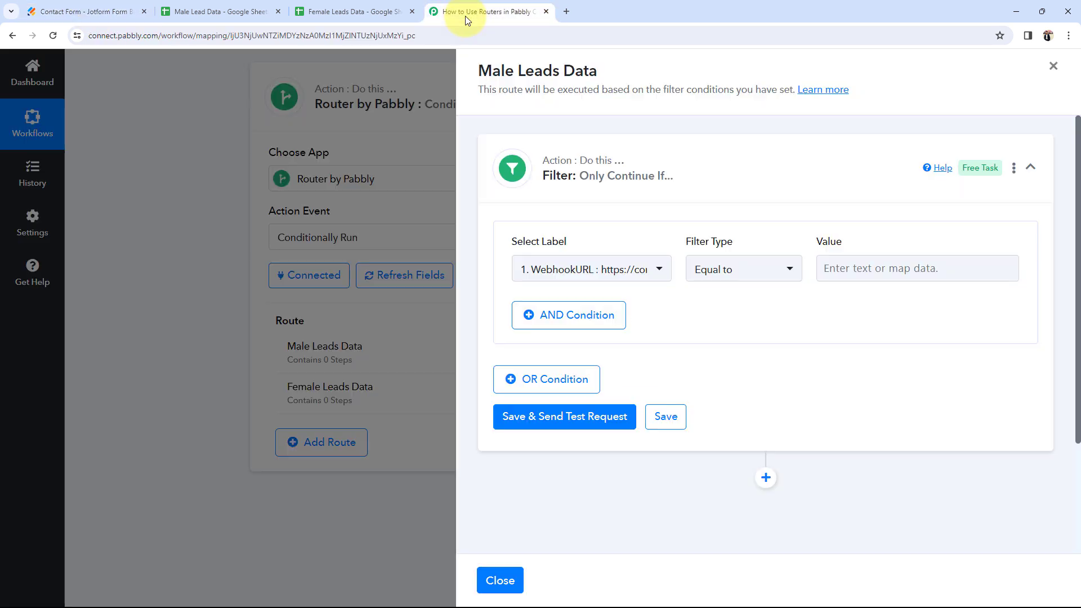
click(611, 274)
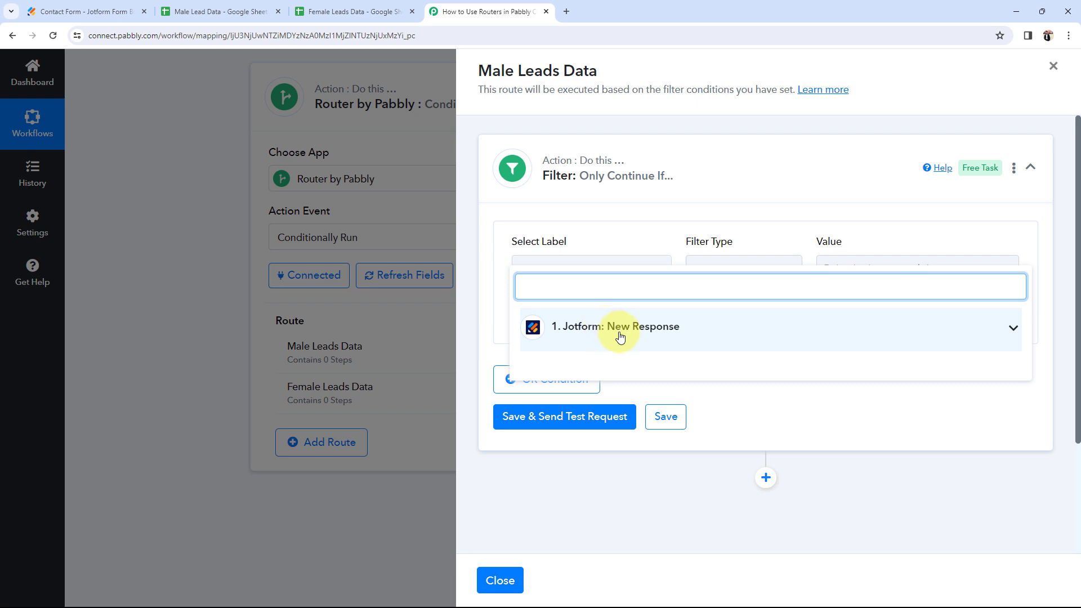
click(992, 329)
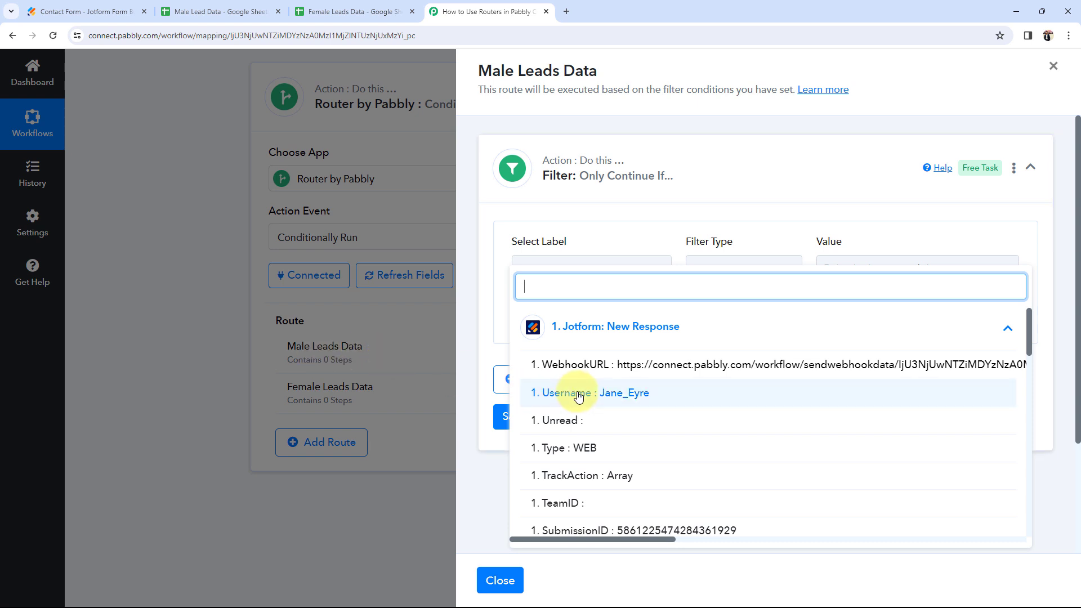
click(220, 12)
click(456, 7)
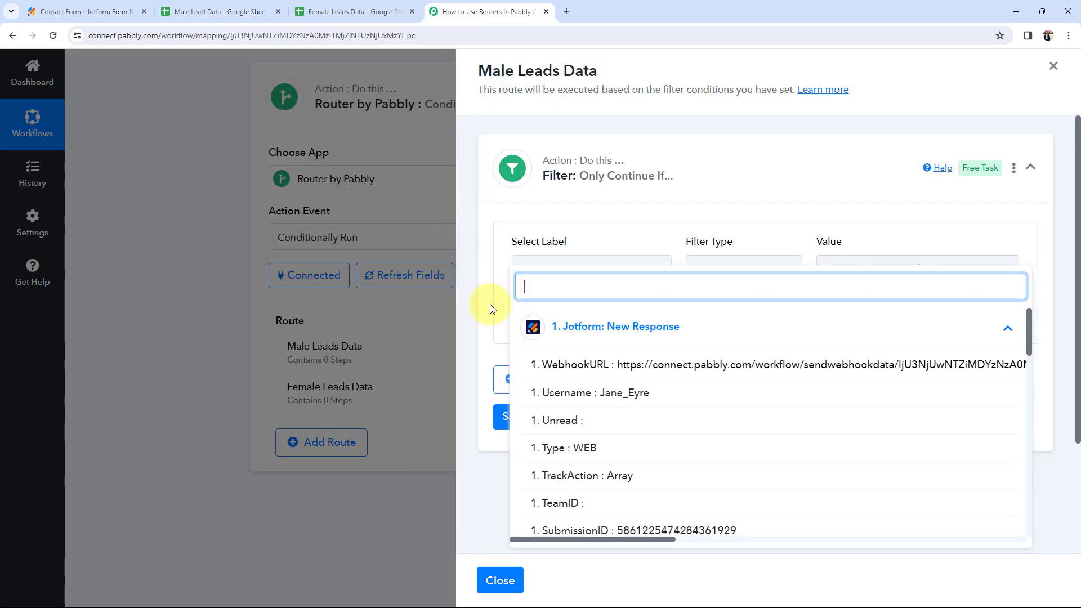
scroll(591, 434, down, 2)
scroll(600, 435, down, 5)
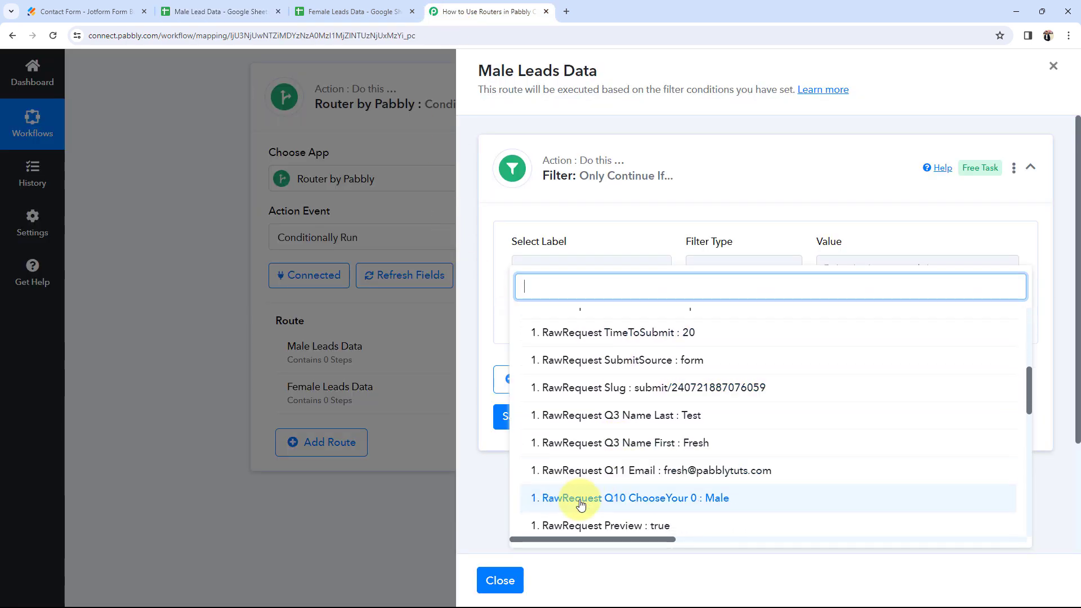
click(637, 499)
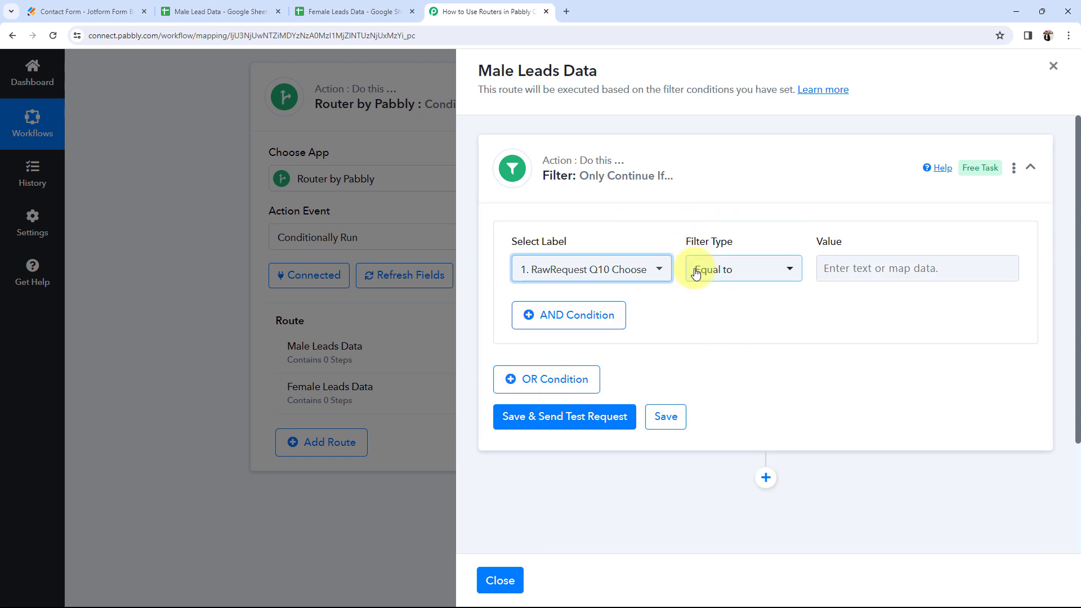
Set the comparison value of the Equal to condition to Male in the Male Leads Data filter.
click(838, 267)
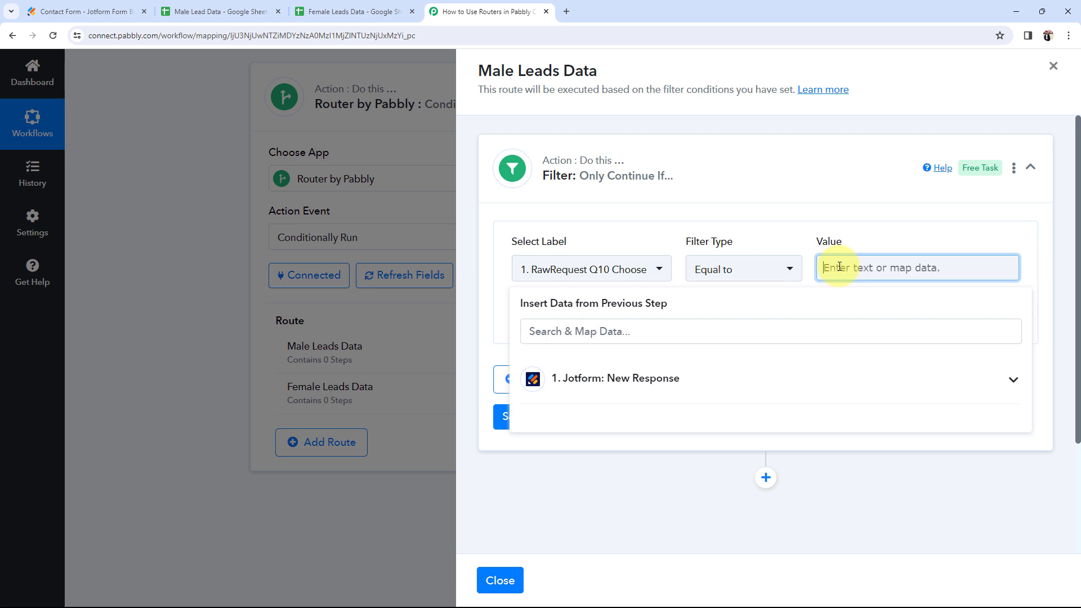
text(Male)
click(798, 199)
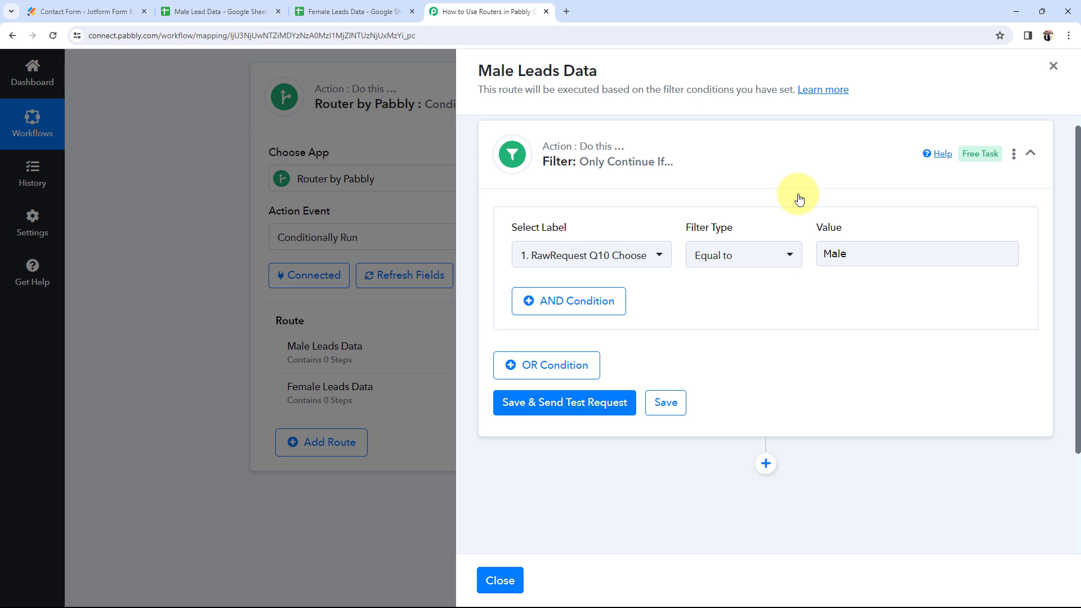
Recheck the filter's label mapping and the Male Lead Data spreadsheet, and save the filter with a test request.
click(582, 255)
scroll(619, 394, down, 2)
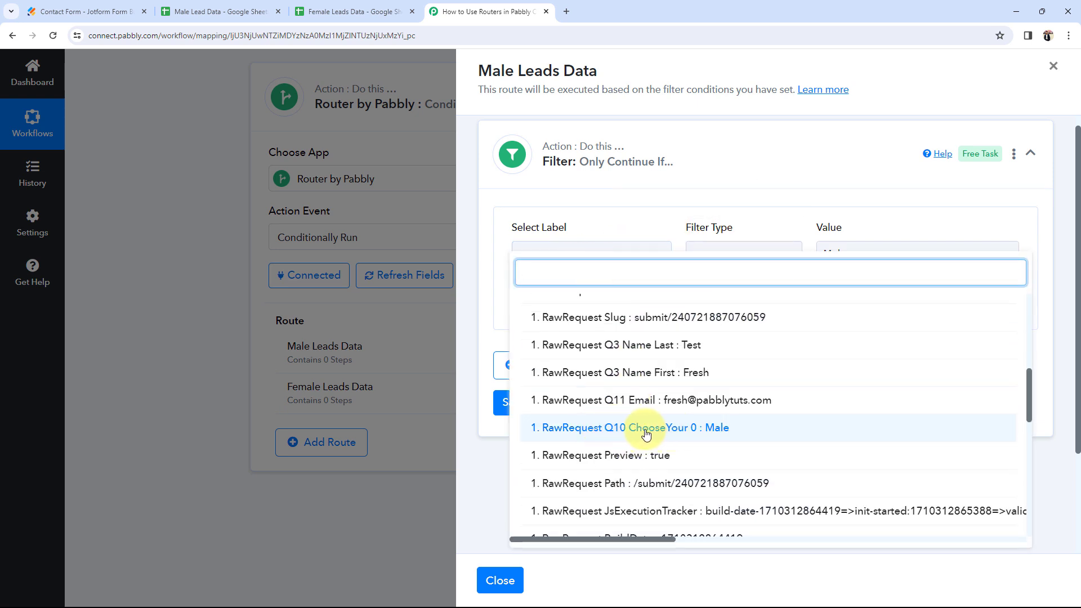
click(849, 259)
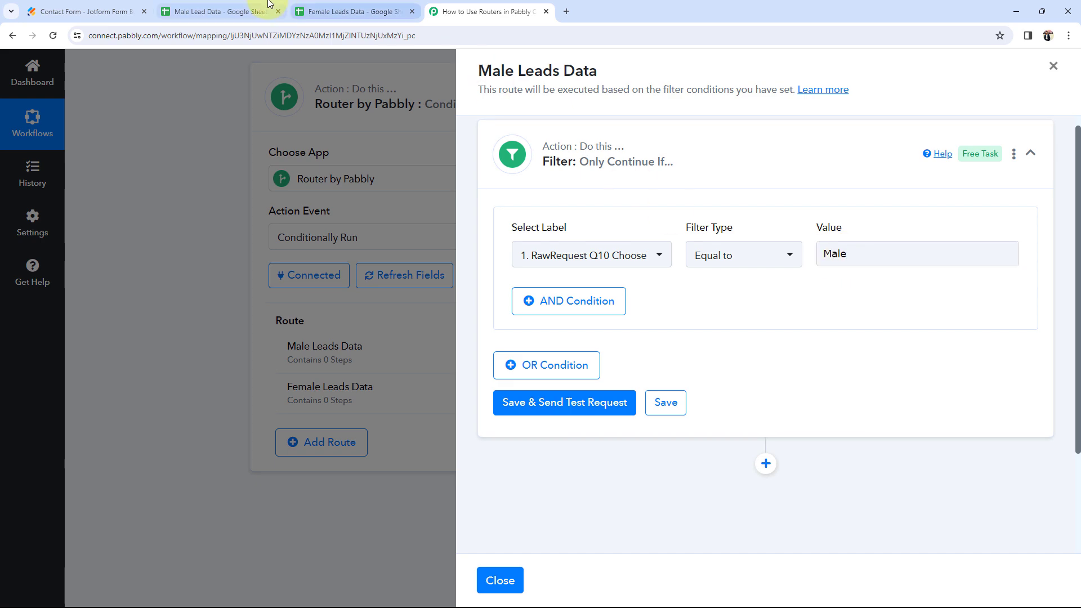
click(219, 11)
click(478, 5)
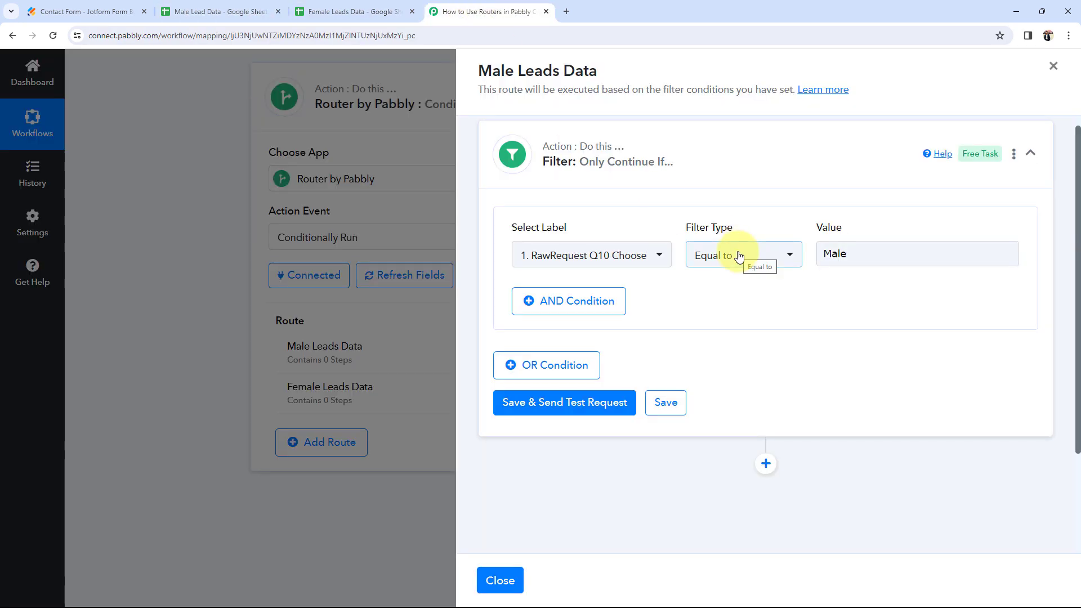
click(678, 403)
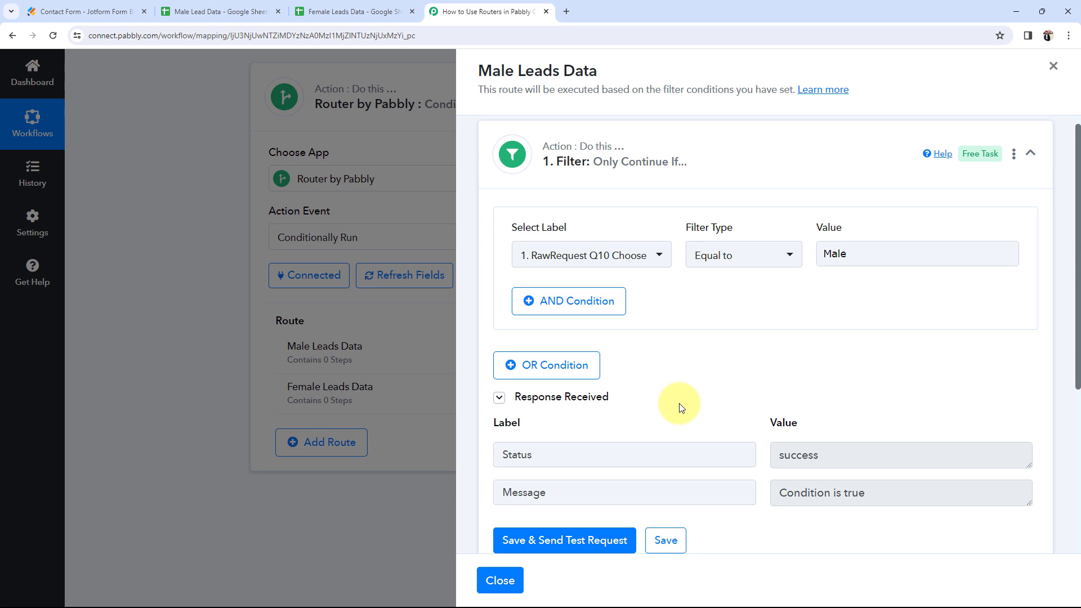
Examine the filter's test response message and compare it with the Jotform submission.
drag(878, 499, 770, 500)
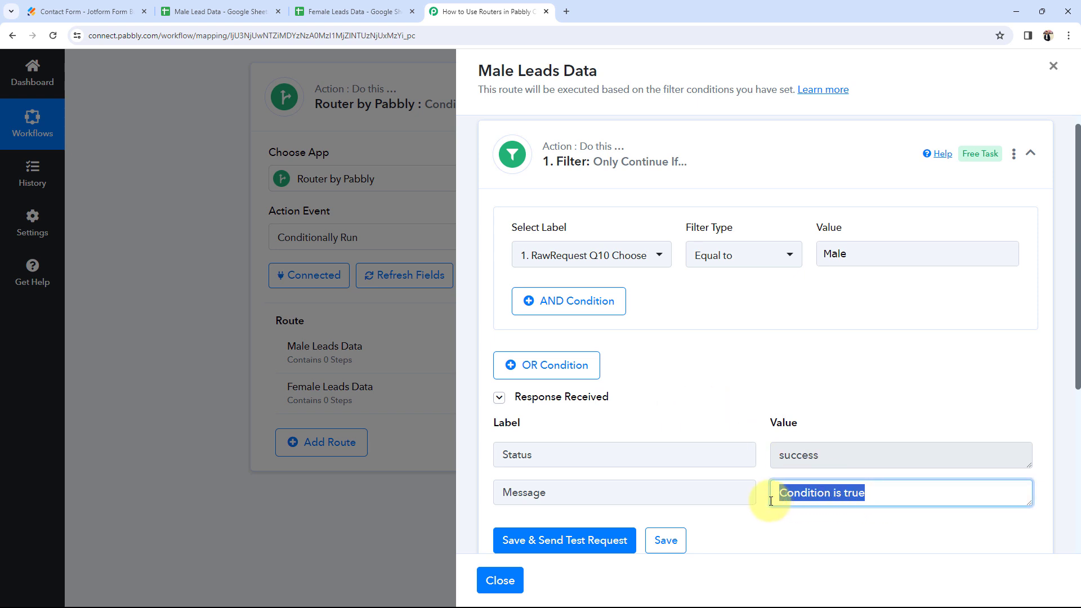
click(71, 5)
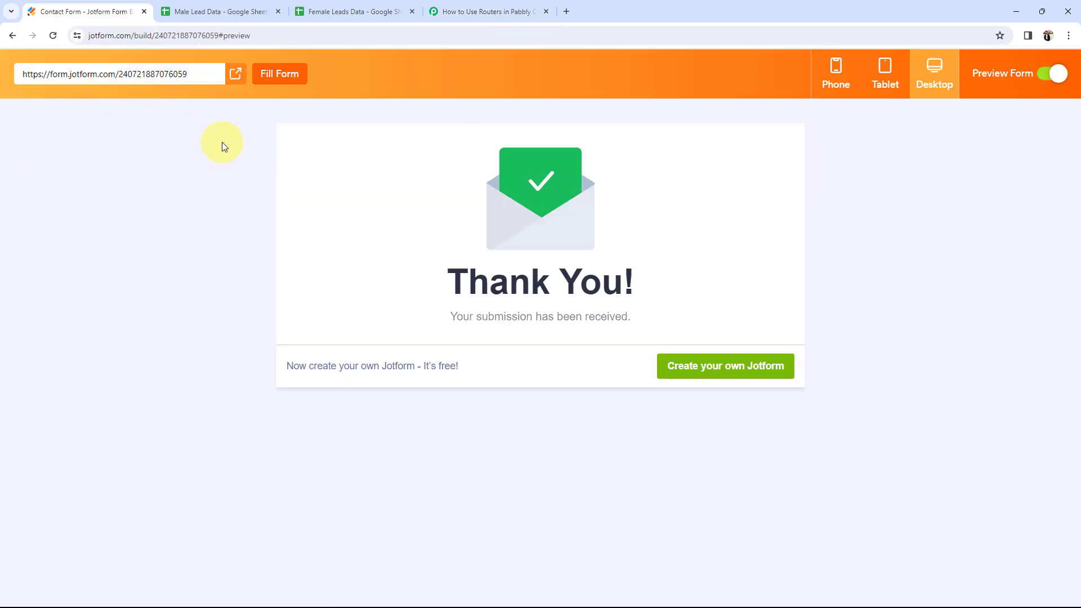
click(484, 11)
click(810, 413)
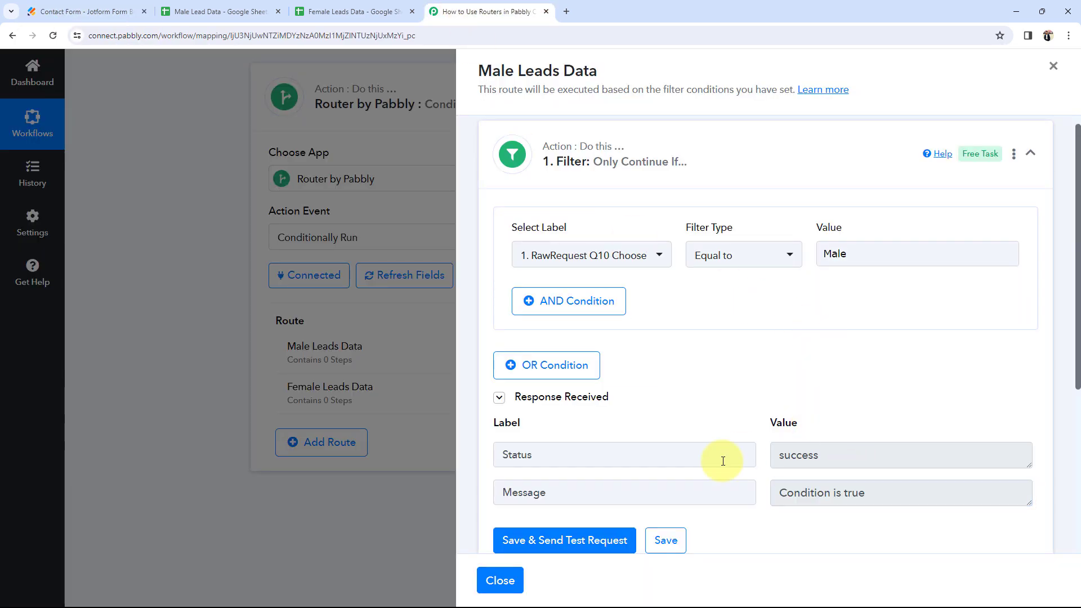
drag(910, 497, 773, 511)
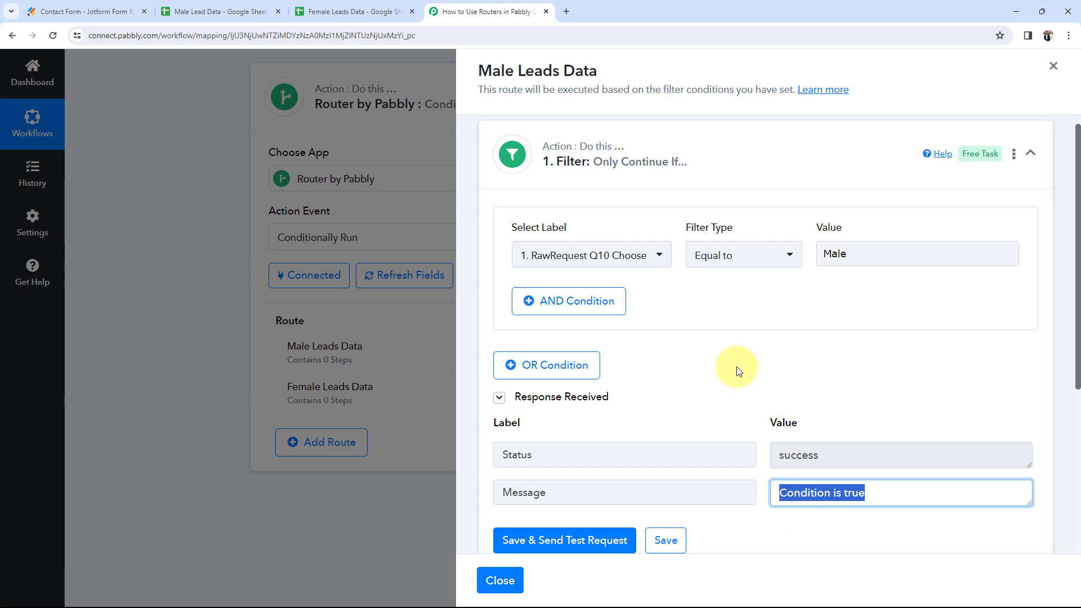
click(730, 355)
scroll(666, 374, down, 3)
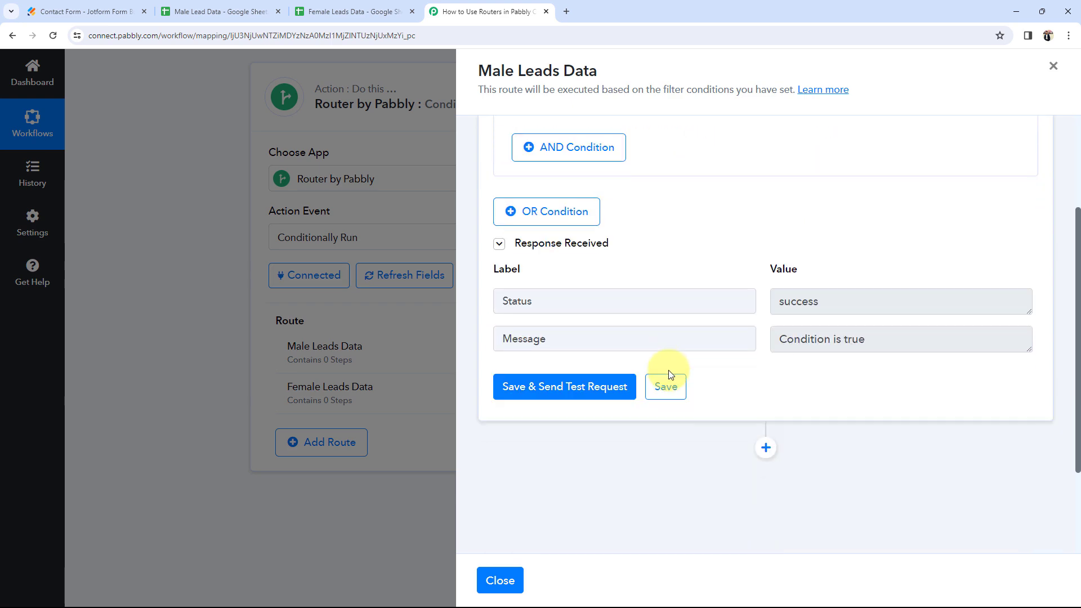
Add Google Sheets as the action following the filter in the Male Leads Data route.
click(586, 376)
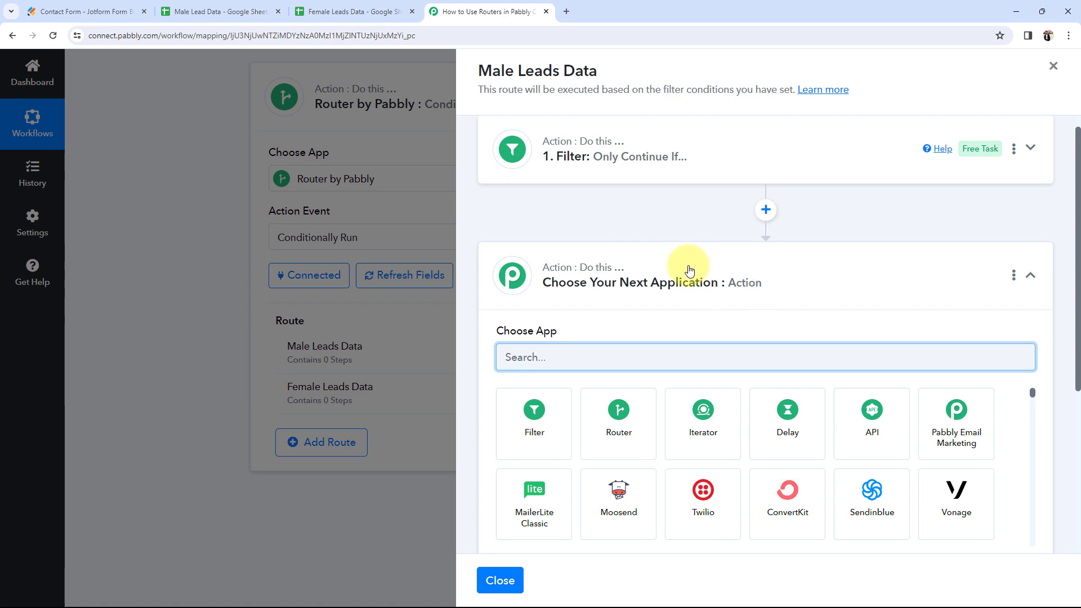
click(220, 11)
click(517, 7)
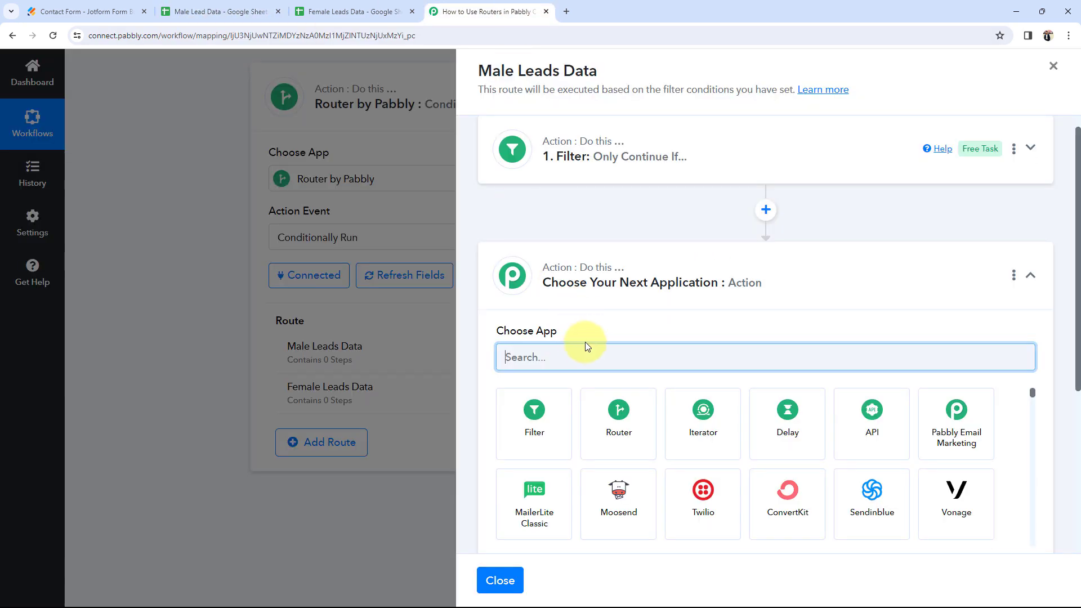
text(OO)
click(601, 412)
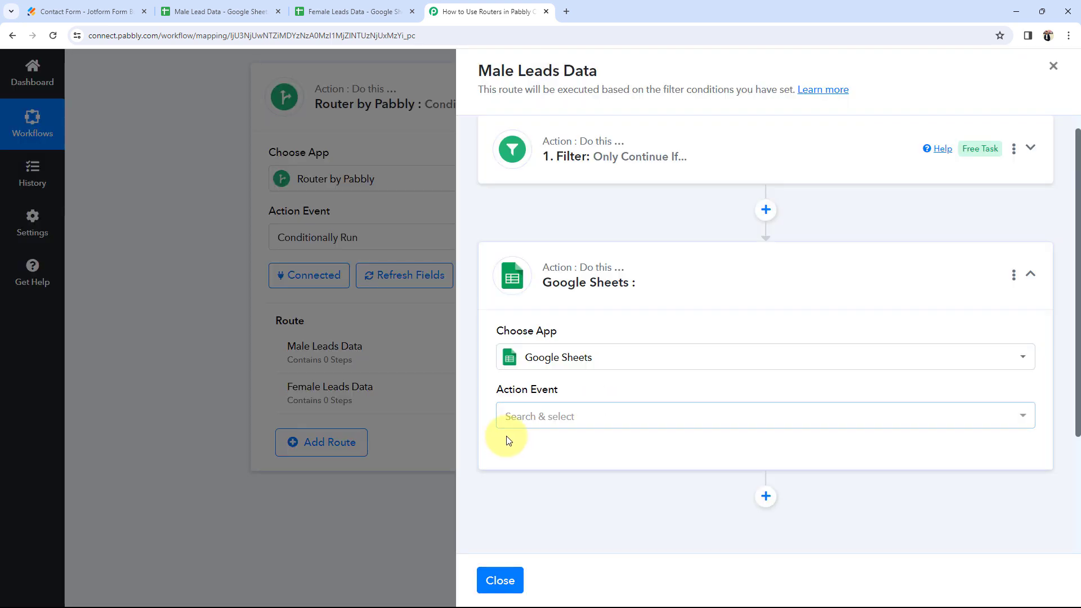
Set the Google Sheets action event to Add New Row and connect it through the existing connection Google Sheets #160.
click(508, 416)
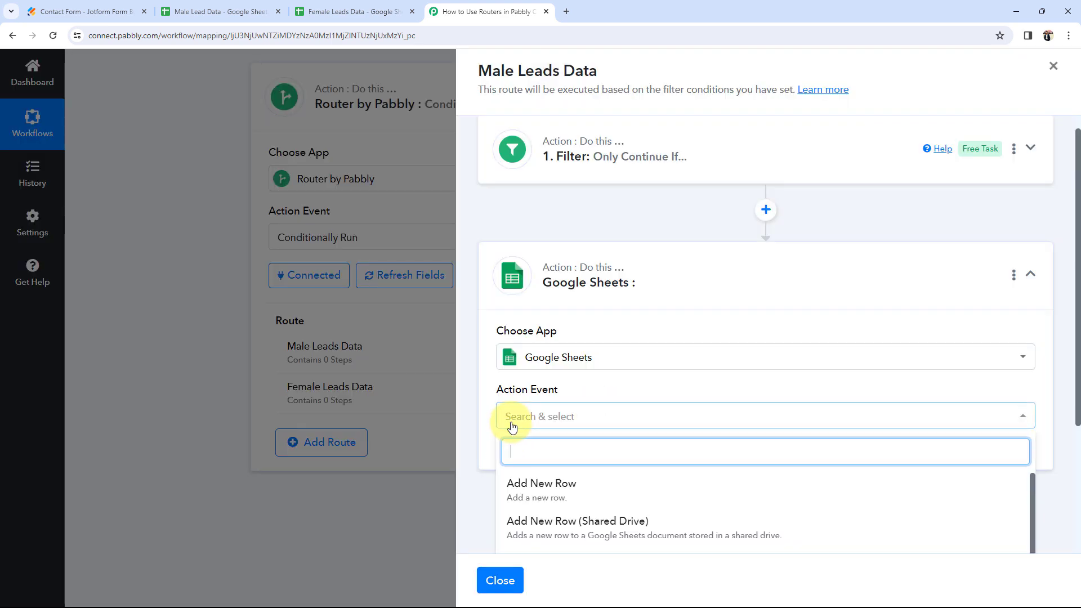
click(535, 488)
click(527, 456)
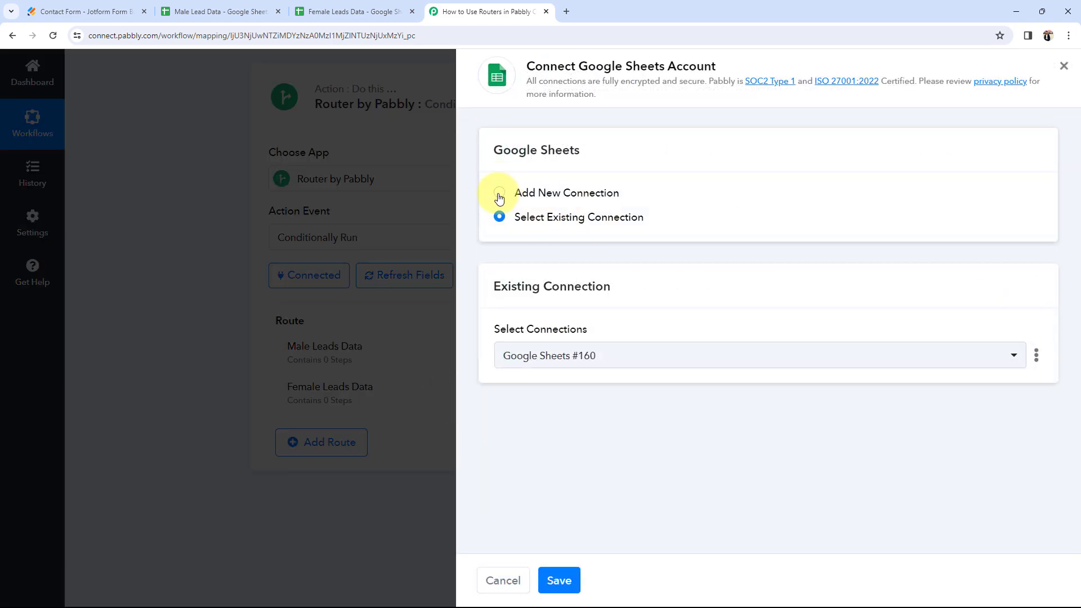
click(502, 196)
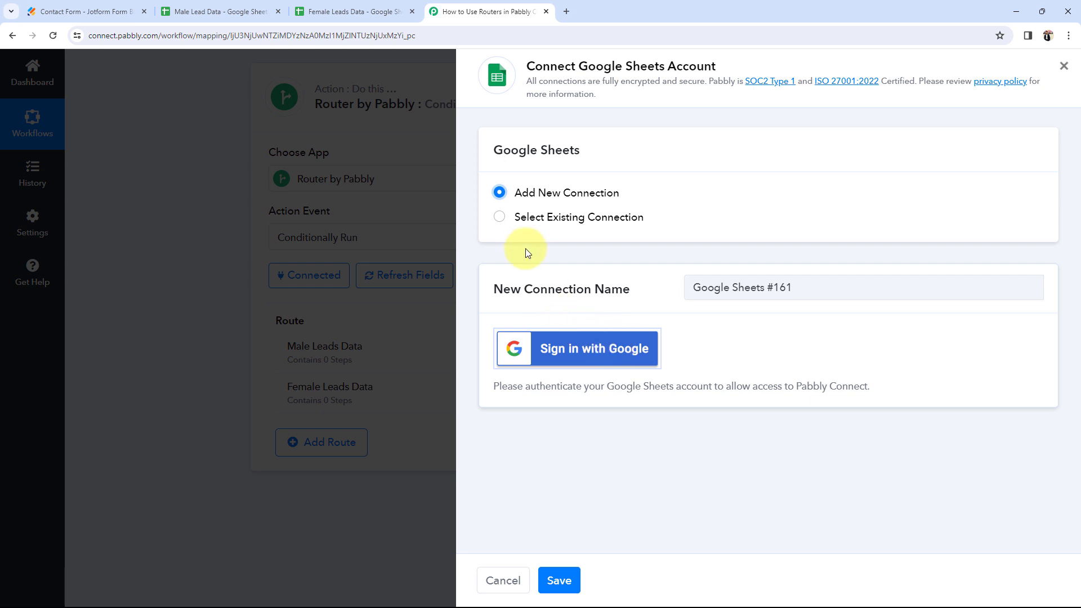
click(500, 218)
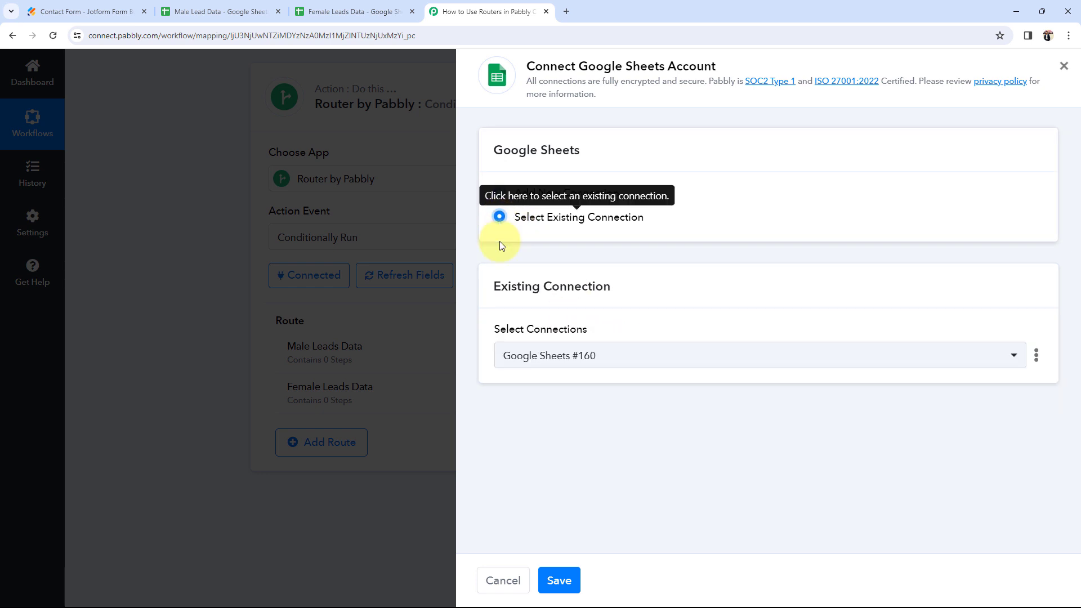
click(566, 581)
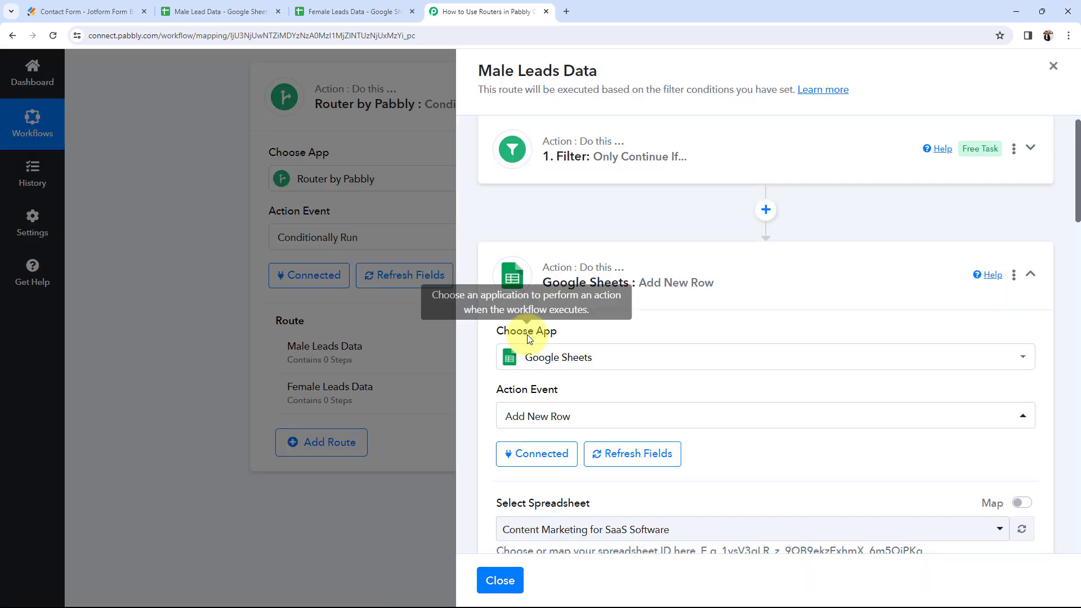
Choose Male Lead Data as the spreadsheet for the new row and view that spreadsheet in Google Sheets.
scroll(528, 339, down, 5)
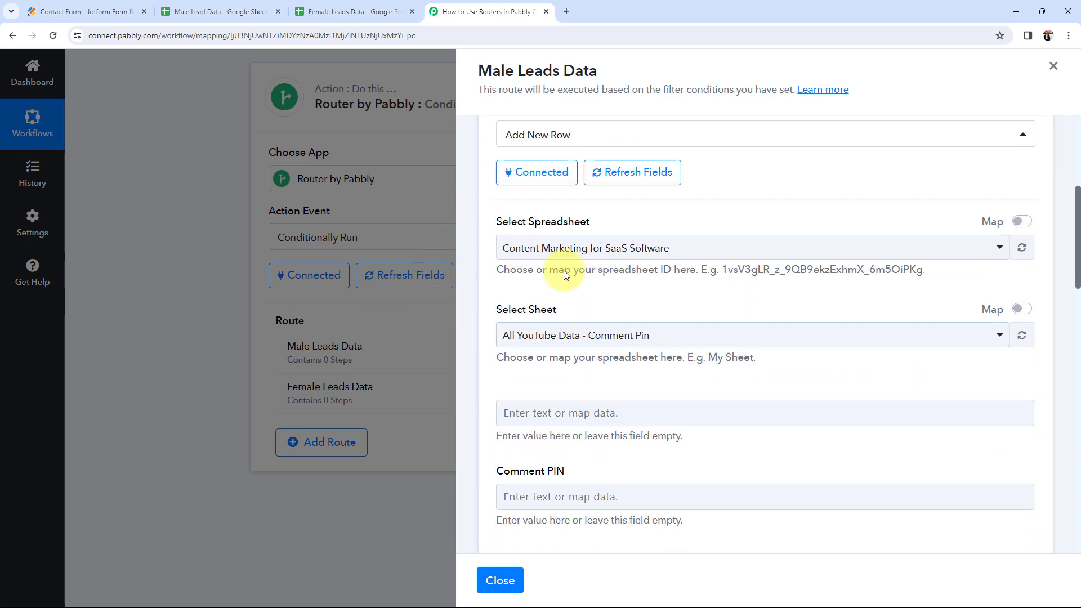
drag(491, 225, 589, 224)
click(569, 248)
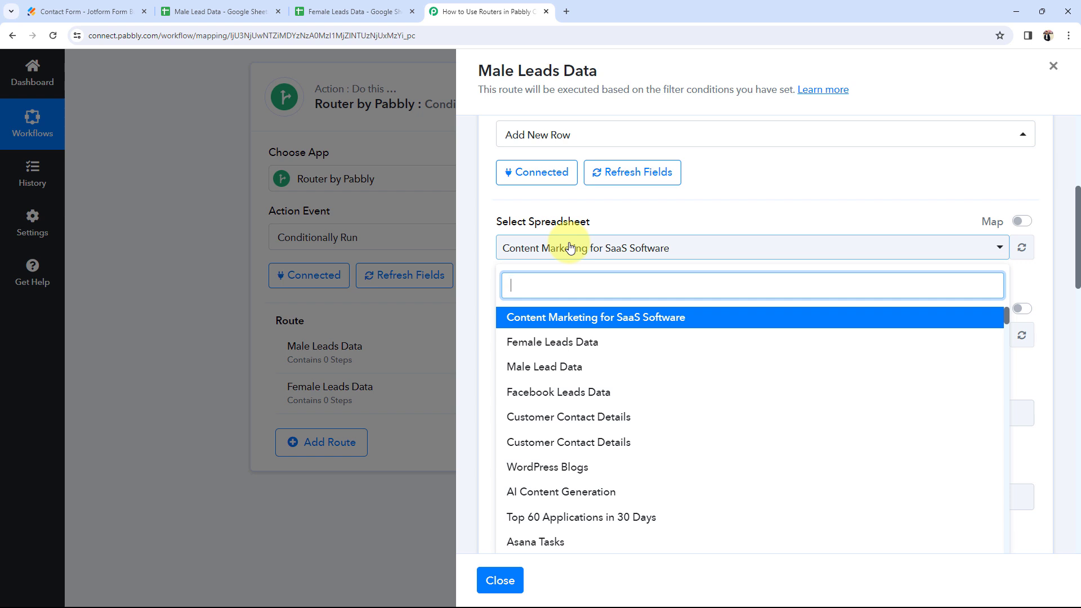
click(532, 367)
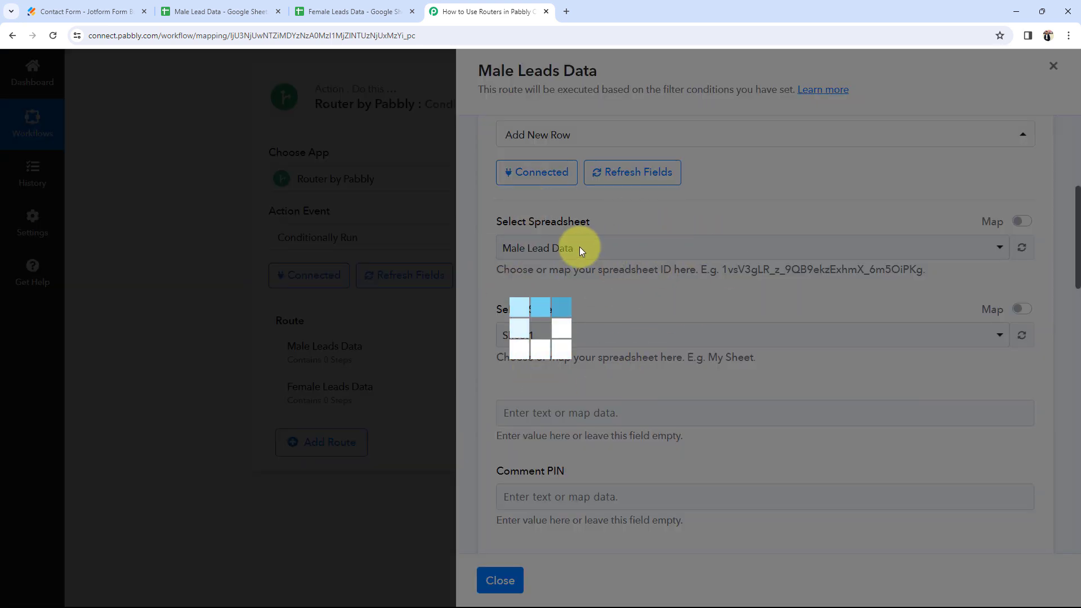
click(197, 13)
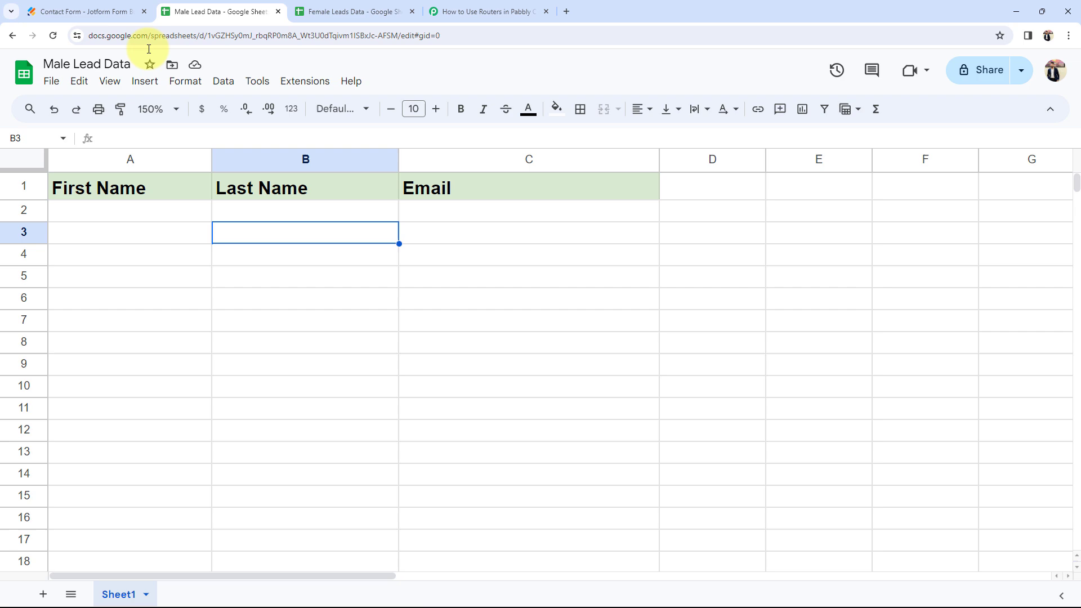
Choose Sheet1 as the sheet for the new row and compare its mapping fields with the Male Lead Data column headers.
click(515, 18)
click(514, 333)
click(518, 404)
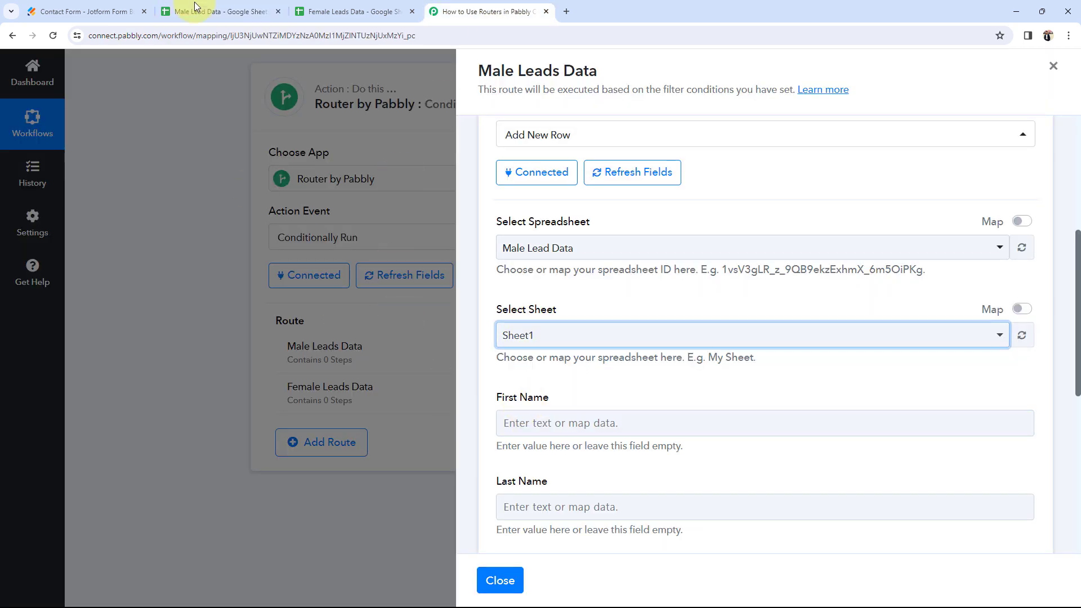
click(196, 8)
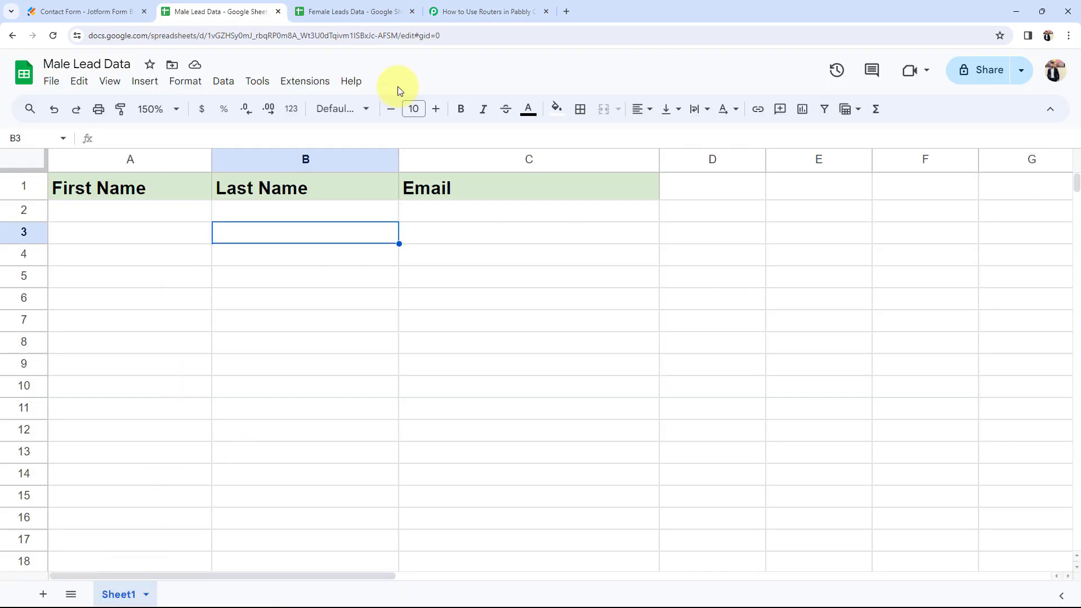
click(506, 12)
scroll(525, 389, down, 1)
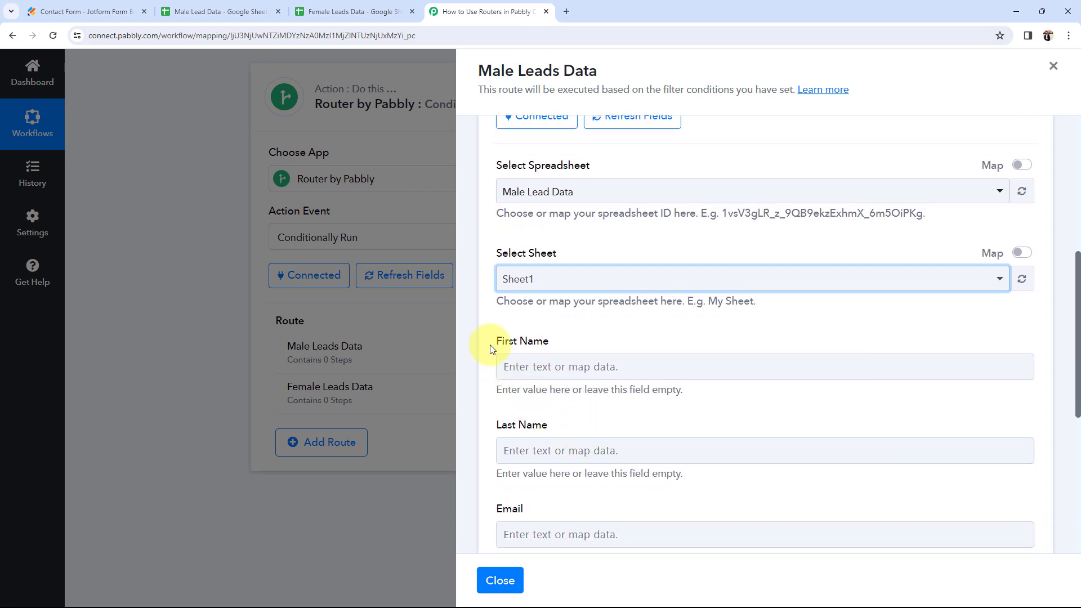
drag(494, 338, 550, 369)
drag(494, 433, 597, 434)
click(597, 434)
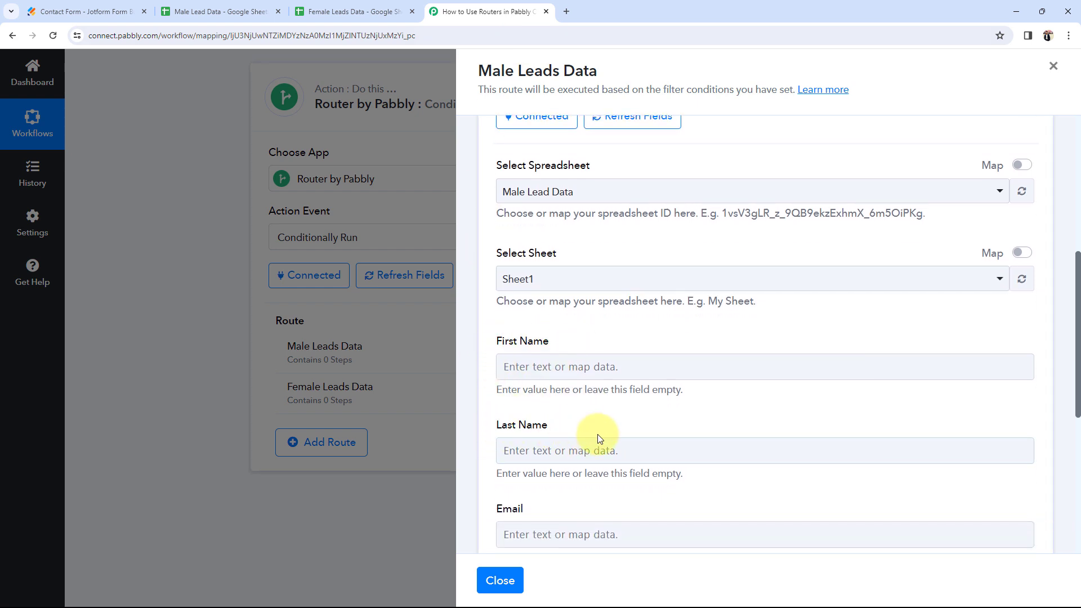
scroll(478, 468, down, 2)
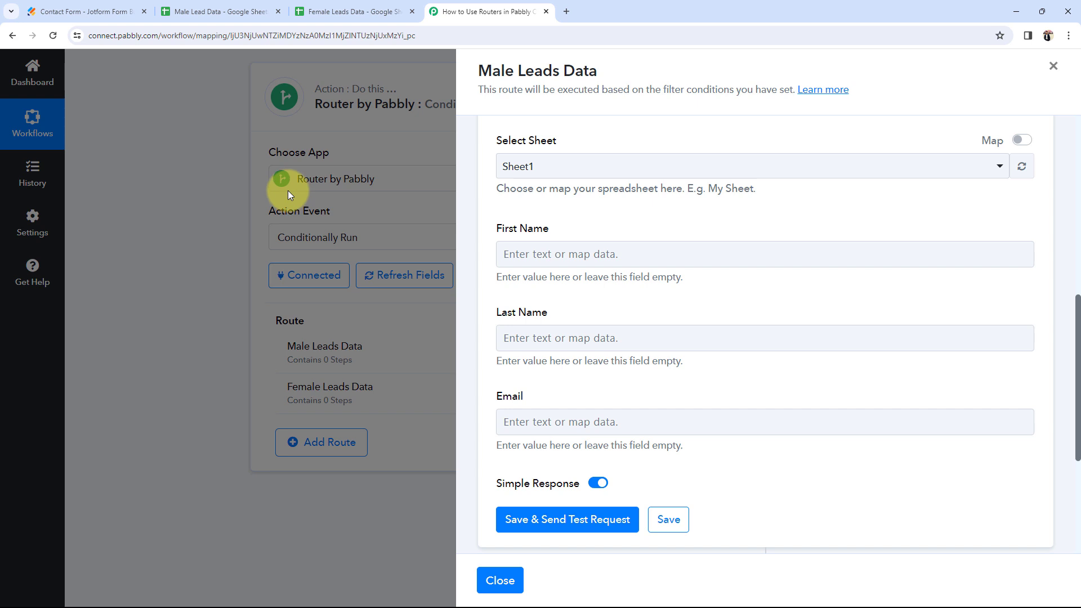
Map the First Name field to RawRequest Q3 Name First from the Jotform response.
click(540, 254)
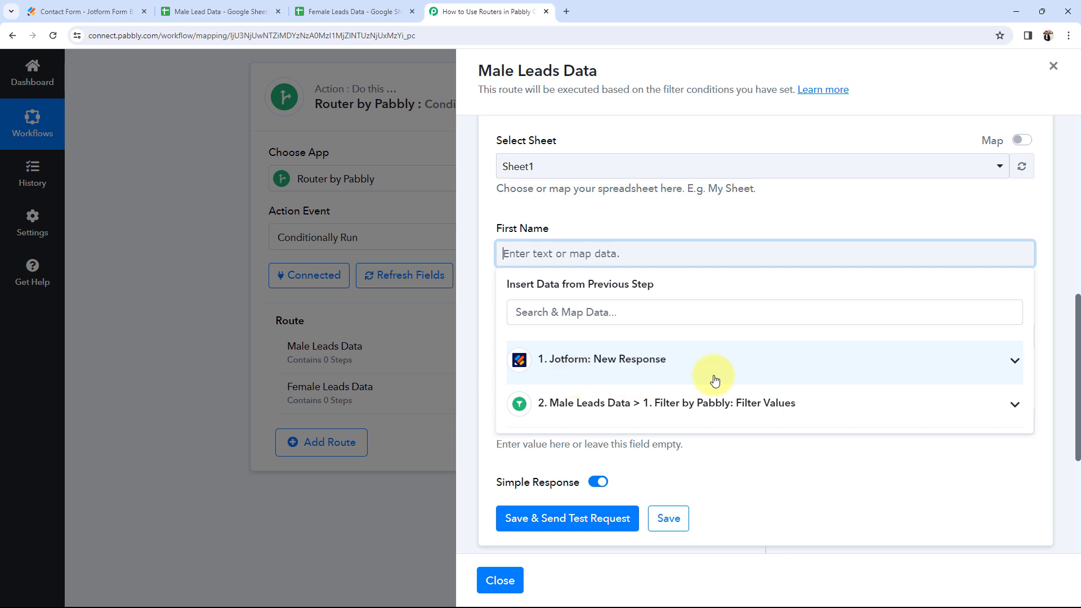
click(1004, 370)
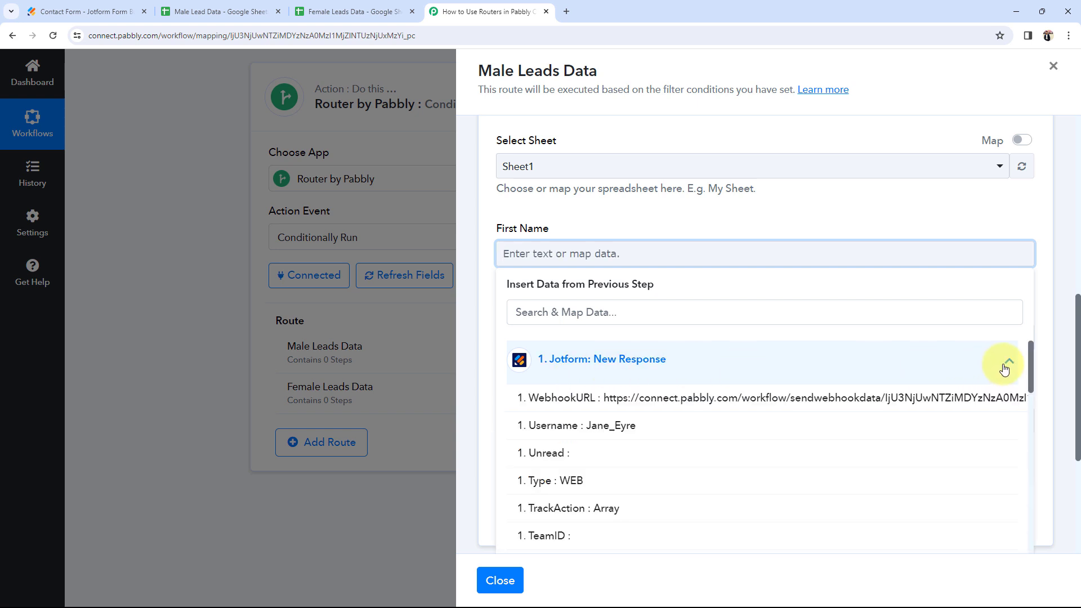
scroll(731, 459, down, 5)
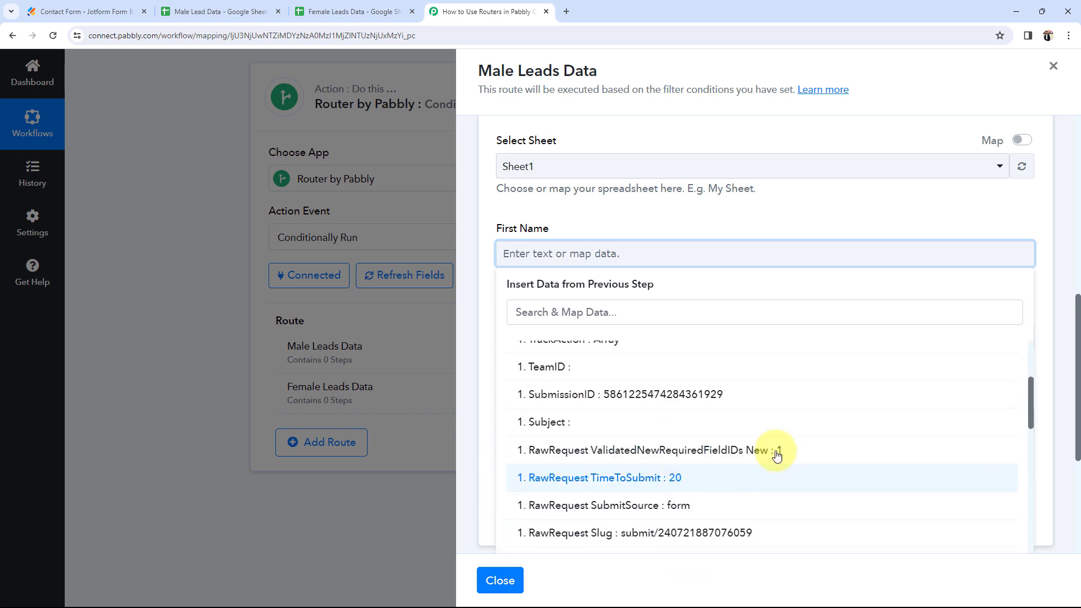
scroll(615, 453, down, 3)
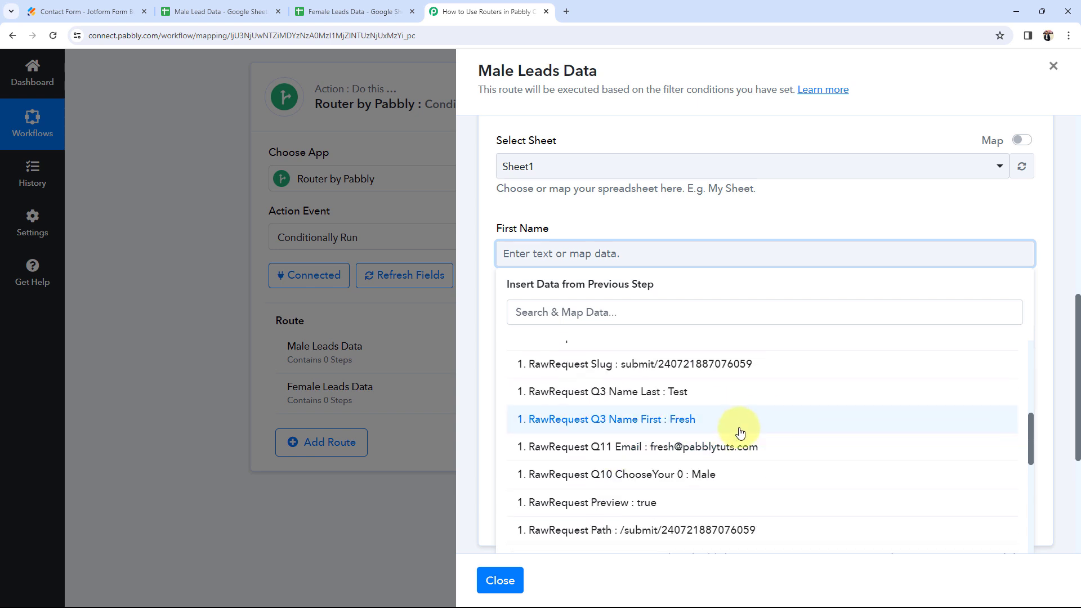
click(654, 417)
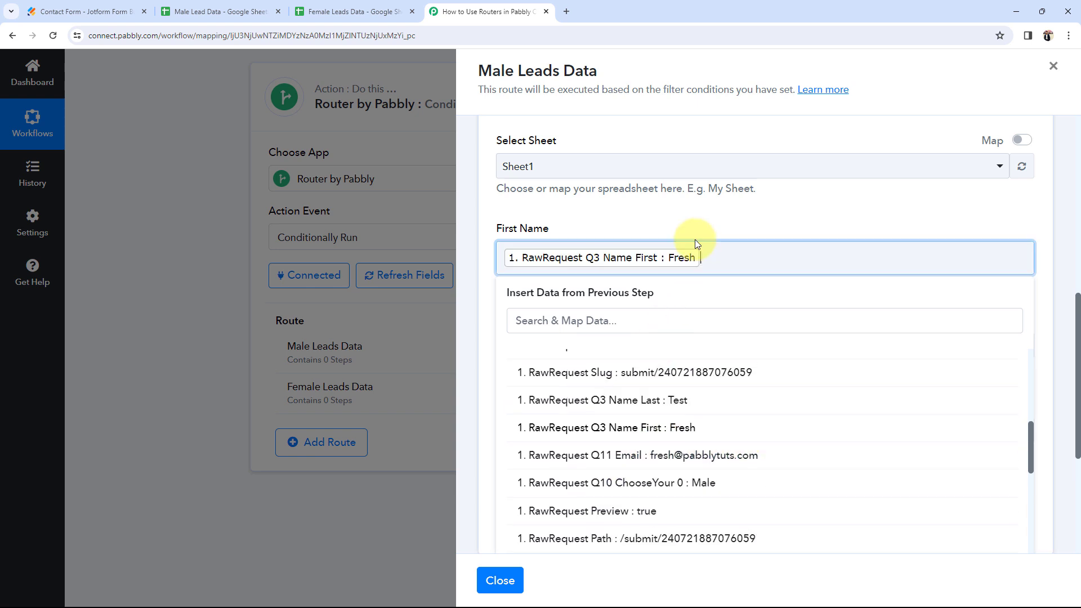
Map the Last Name field to RawRequest Q3 Name Last from the Jotform response.
scroll(555, 288, down, 2)
click(512, 231)
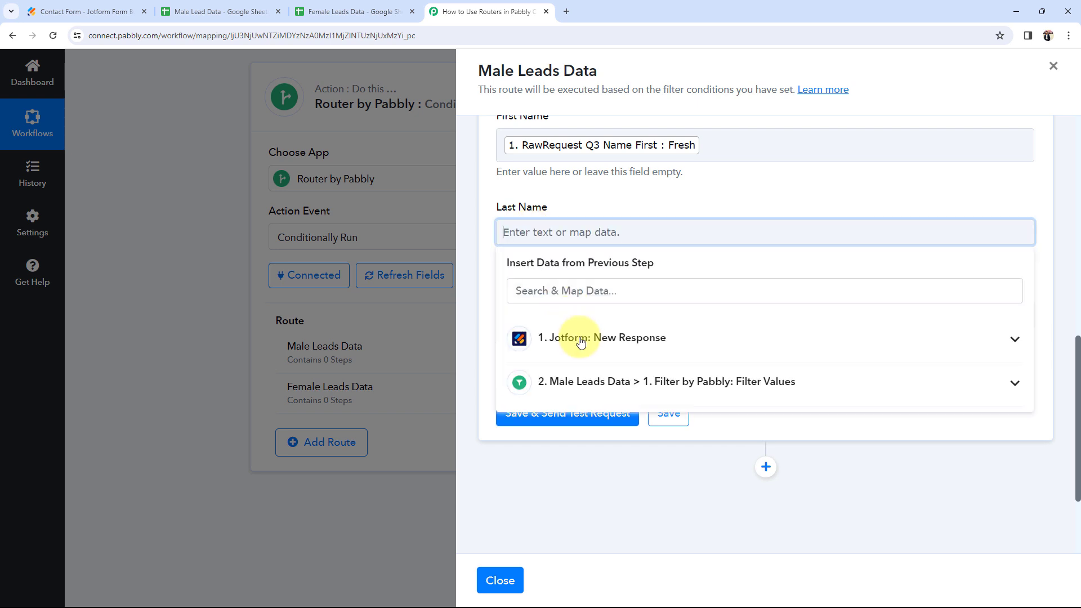
scroll(634, 511, down, 5)
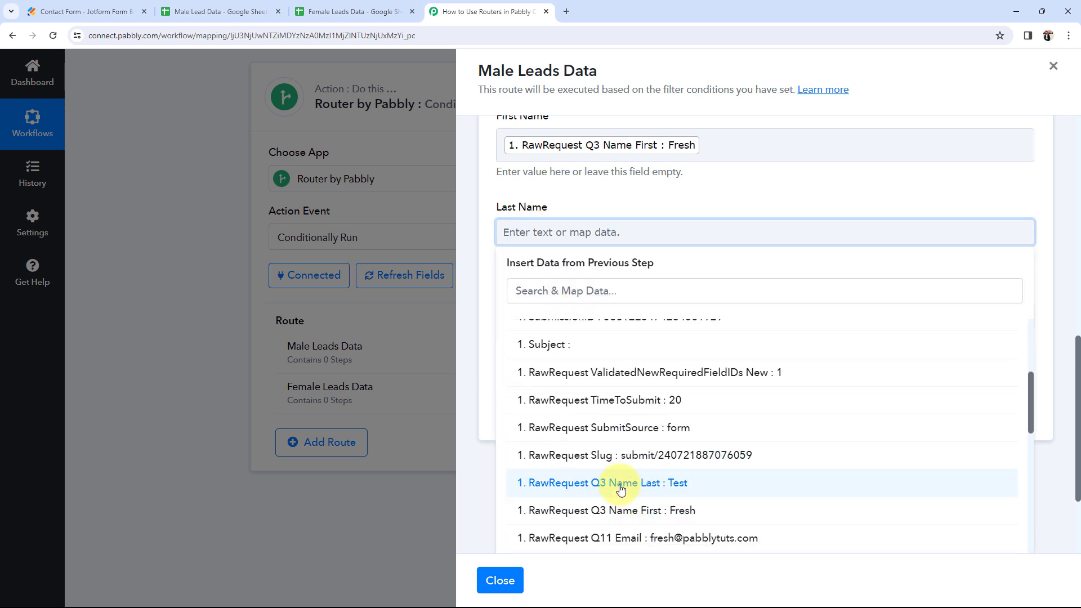
click(625, 483)
Map the Email field to RawRequest Q11 Email from the Jotform response.
scroll(619, 254, down, 1)
click(546, 267)
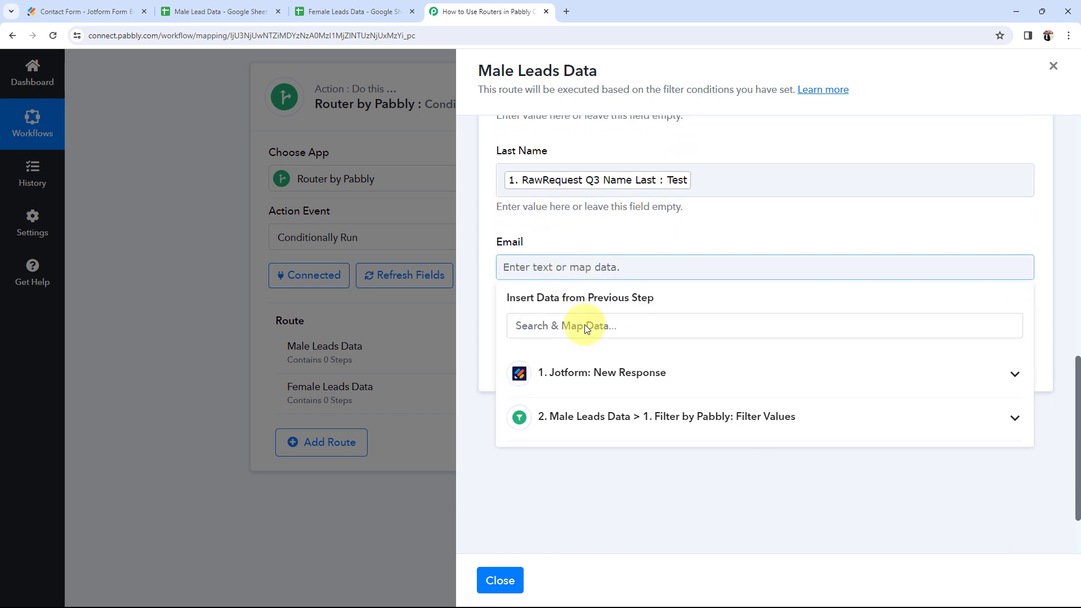
click(608, 372)
scroll(631, 478, down, 10)
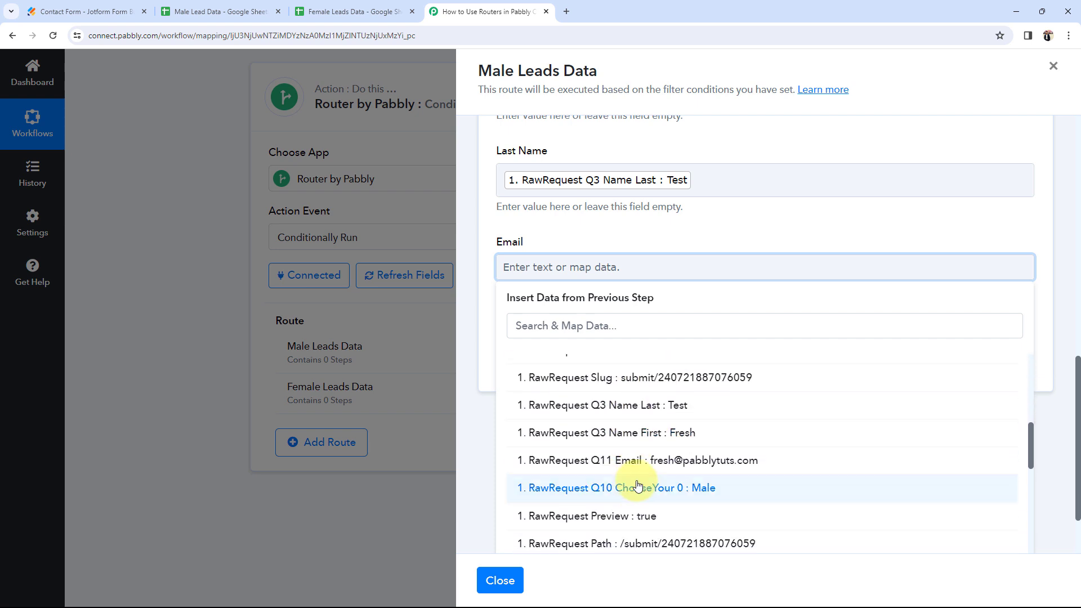
click(653, 458)
click(692, 244)
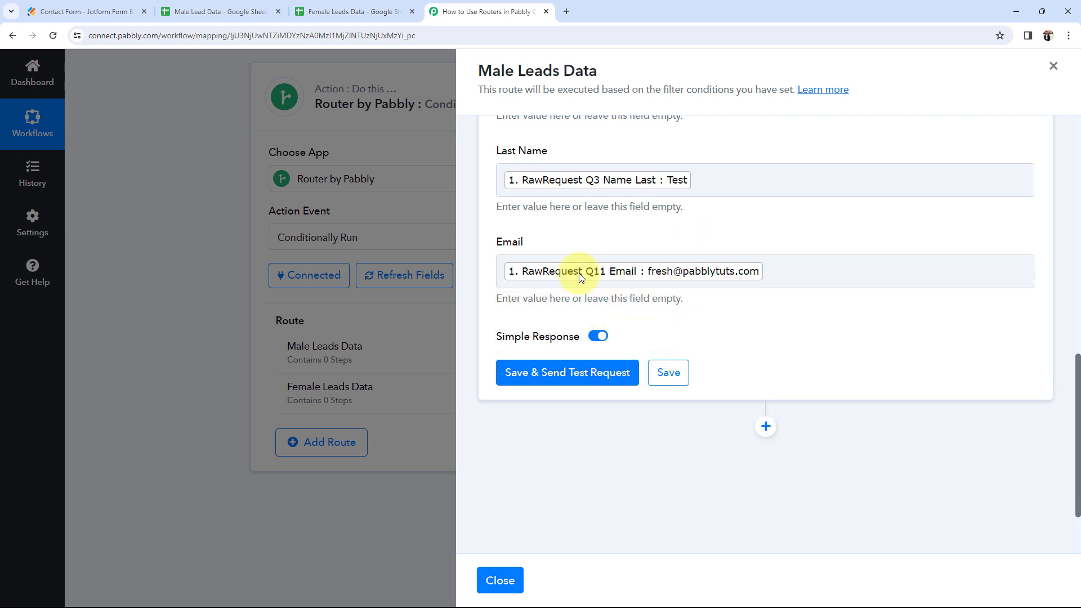
Send a test request for the Google Sheets action with the mapped fields and save the action.
scroll(584, 379, up, 2)
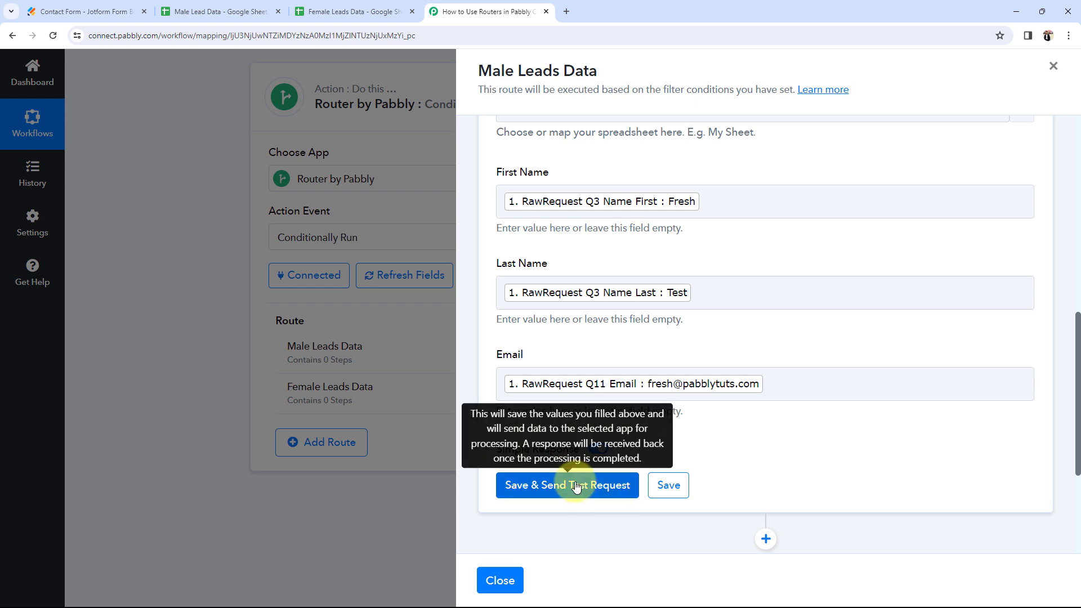
click(572, 485)
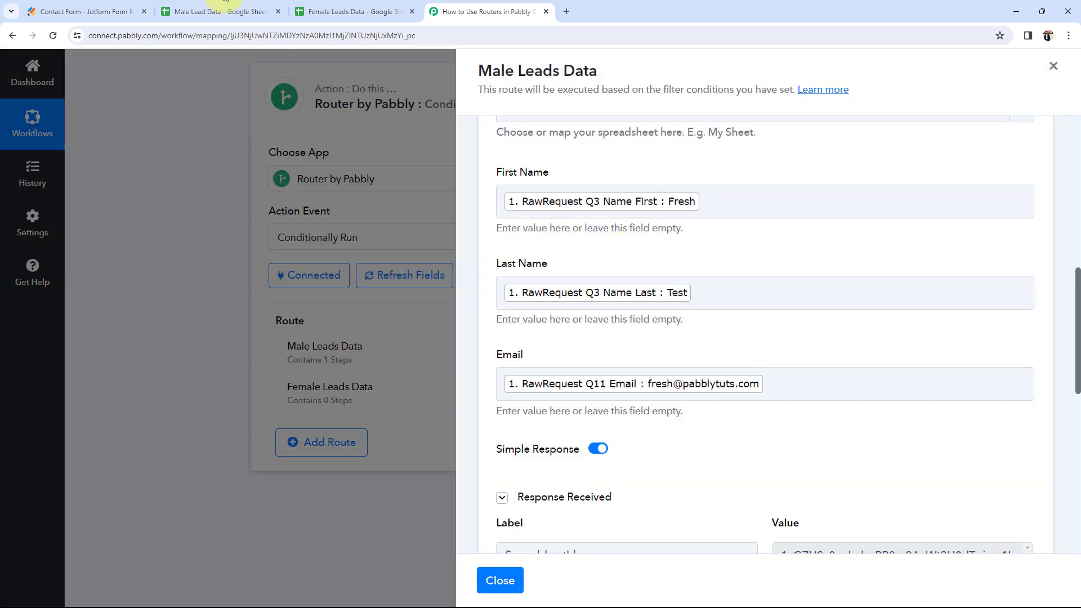
scroll(748, 305, down, 3)
scroll(748, 305, down, 6)
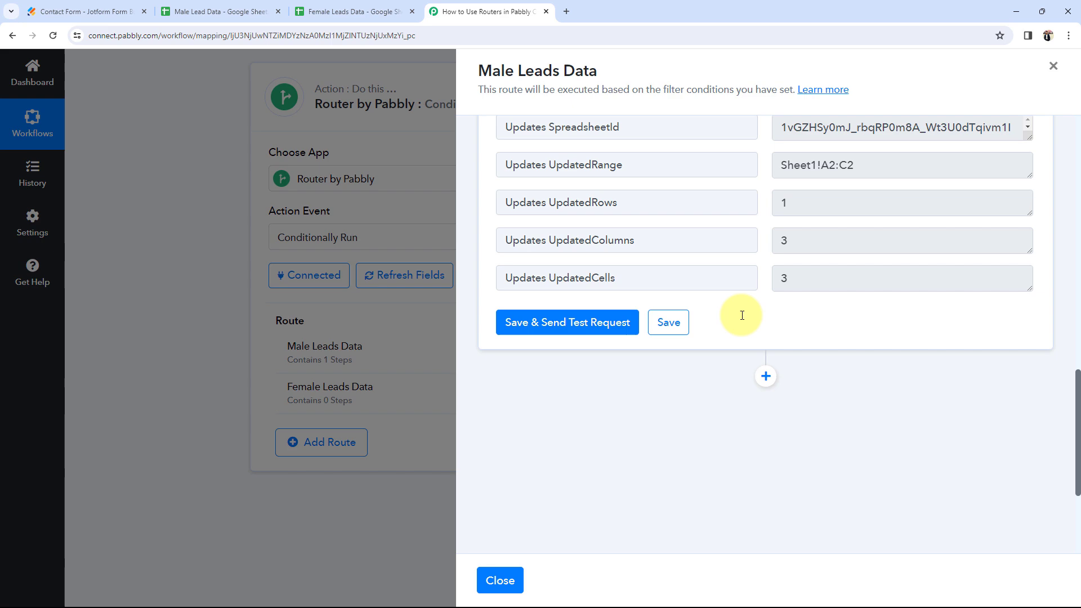
click(665, 320)
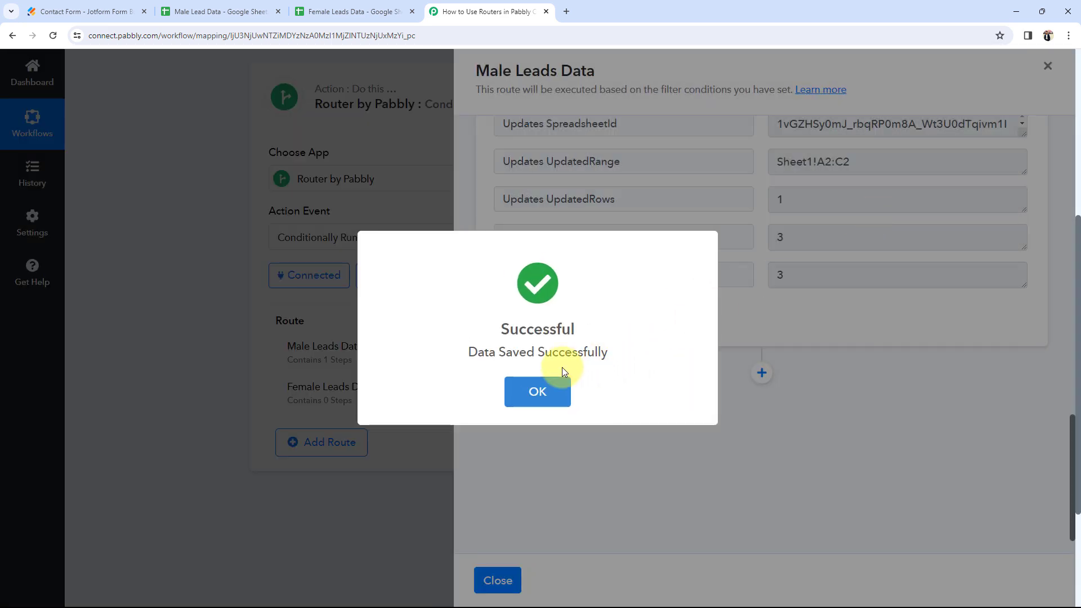
click(550, 382)
Check the response's updated range against row 2 of the Male Lead Data spreadsheet, and inspect the Female Leads Data spreadsheet.
triple_click(917, 157)
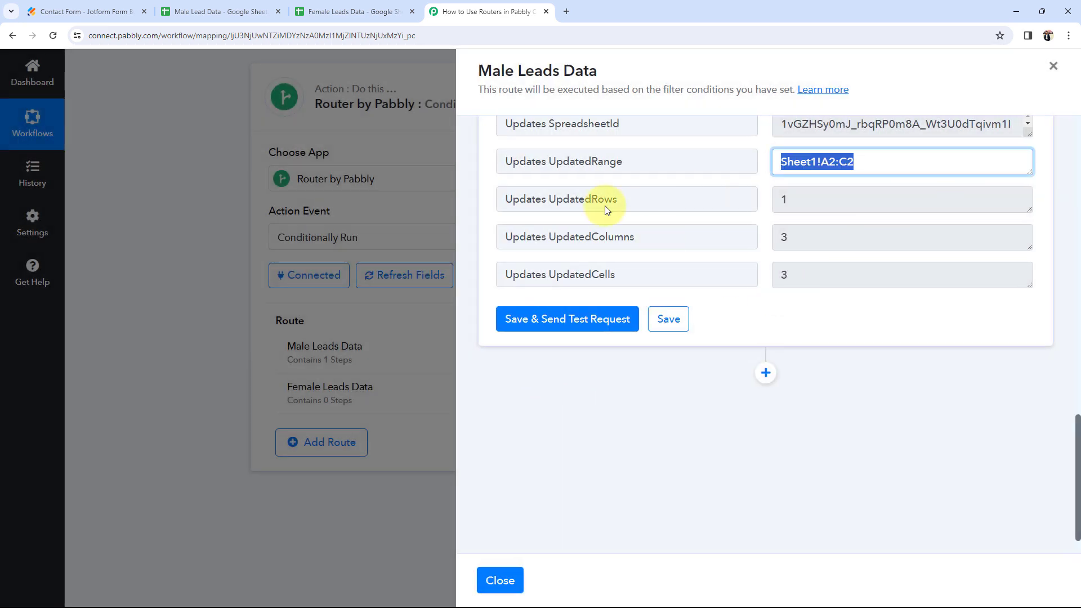
click(169, 11)
click(96, 210)
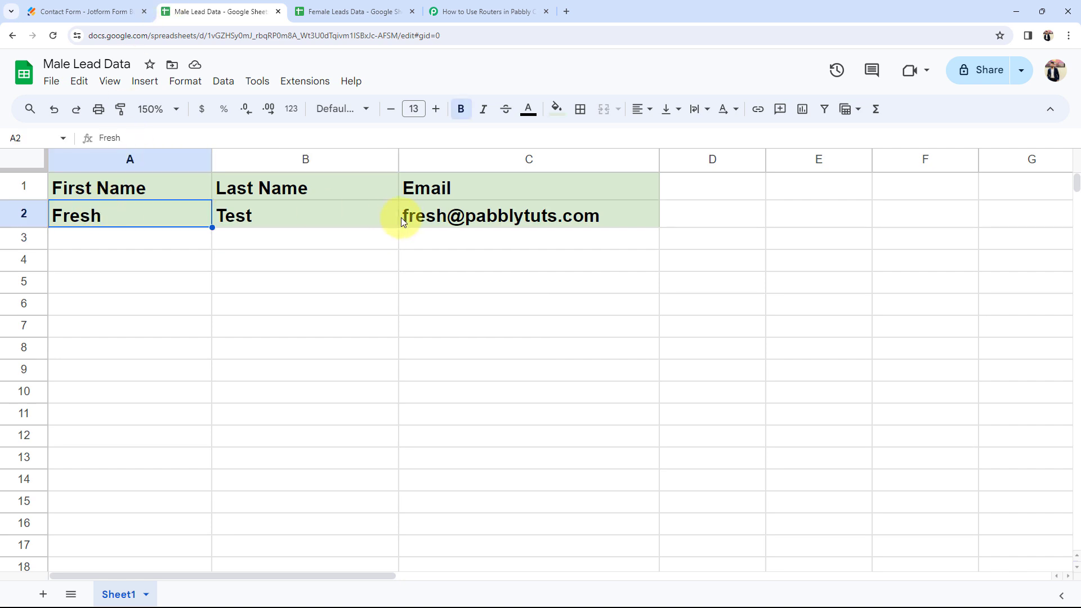
click(470, 213)
click(144, 224)
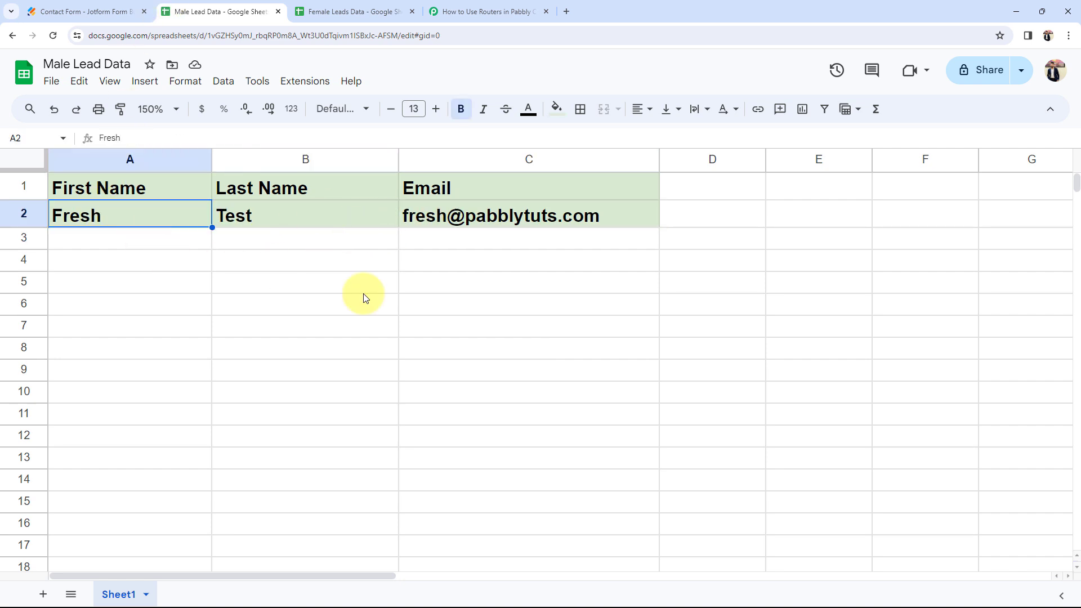
click(282, 304)
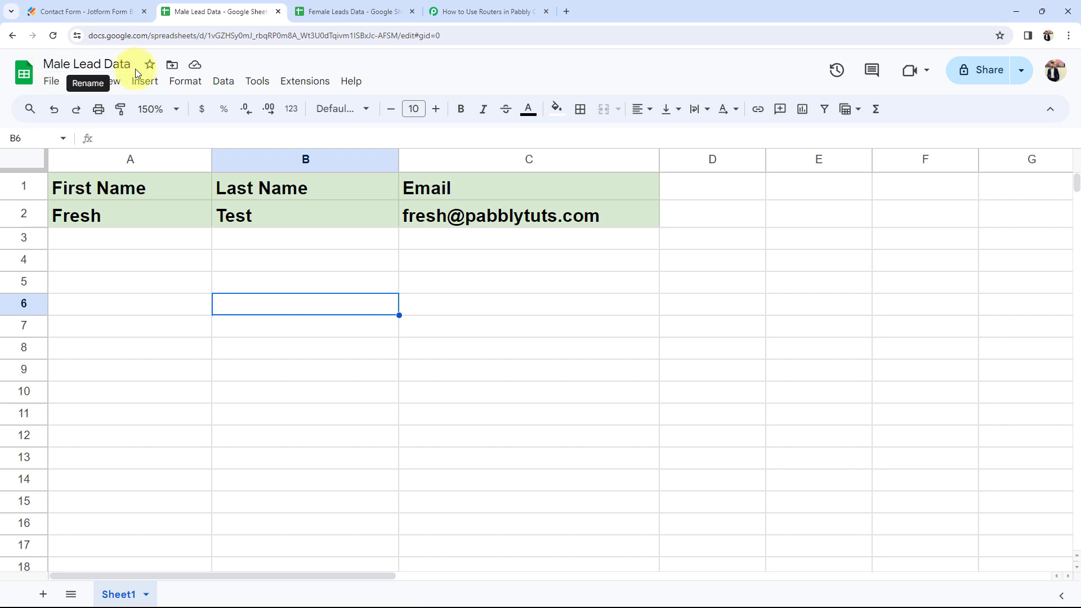
click(190, 243)
click(326, 11)
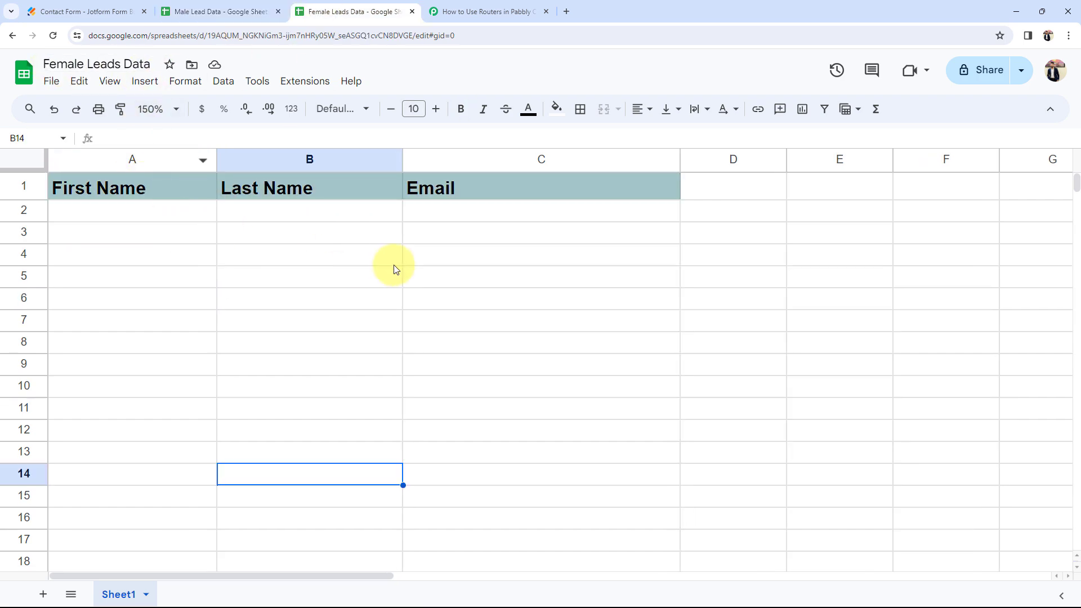
click(372, 232)
Return to Pabbly Connect, collapse the Google Sheets action and close the Male Leads Data route.
click(484, 11)
scroll(698, 410, up, 15)
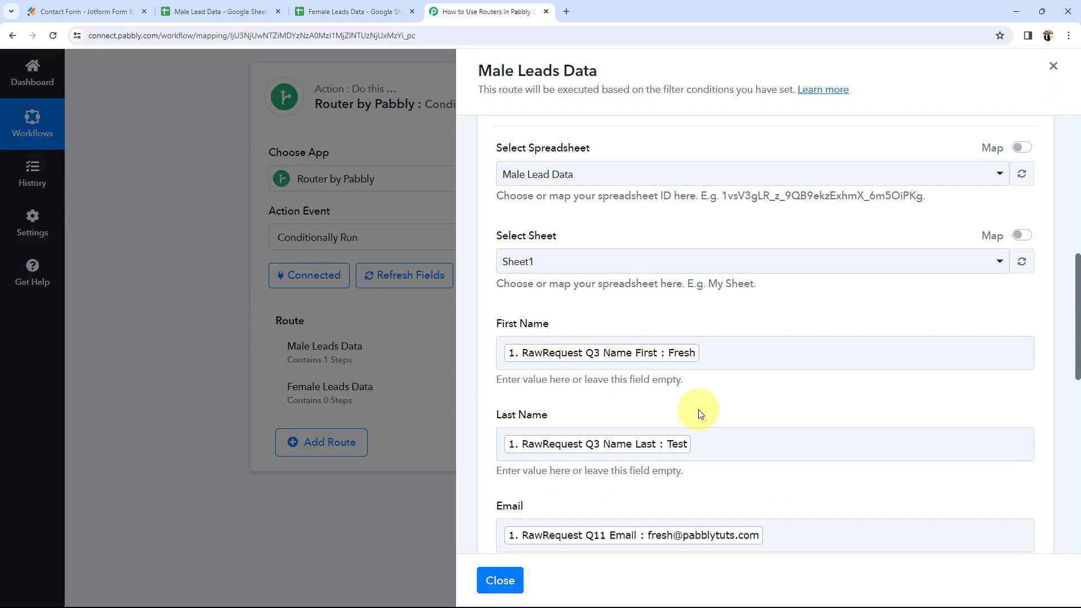
click(678, 293)
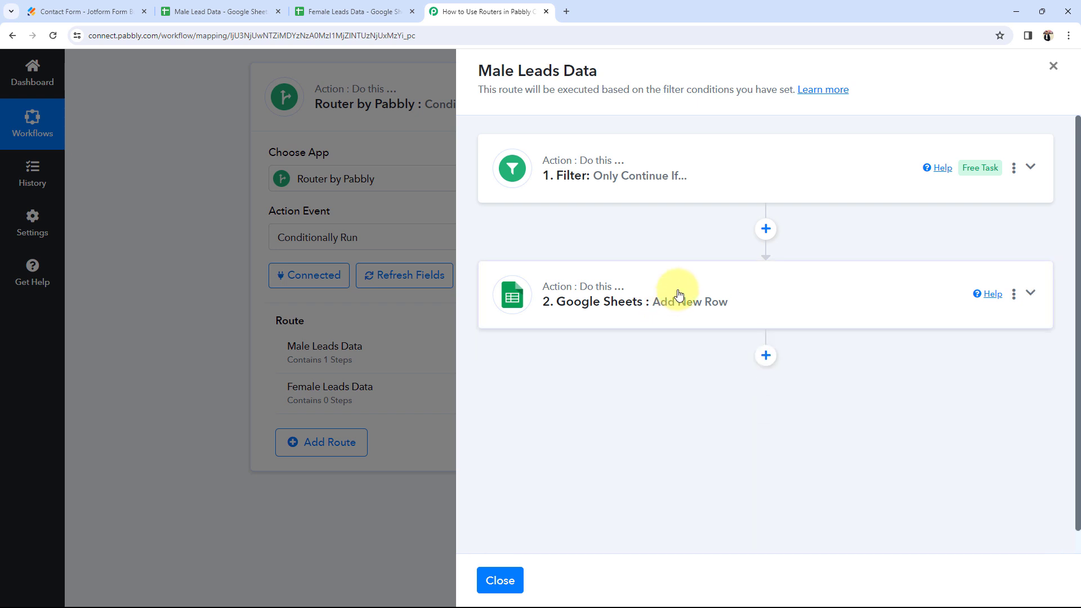
click(499, 581)
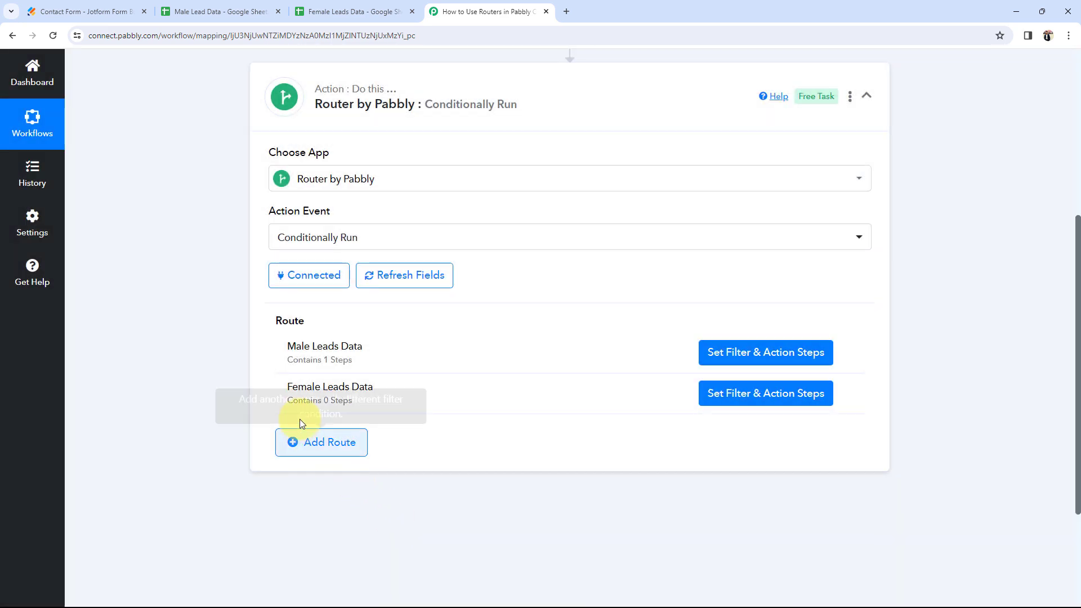
Open the filter of the Female Leads Data route and choose RawRequest Q10 ChooseYour 0 as the condition's label.
click(746, 401)
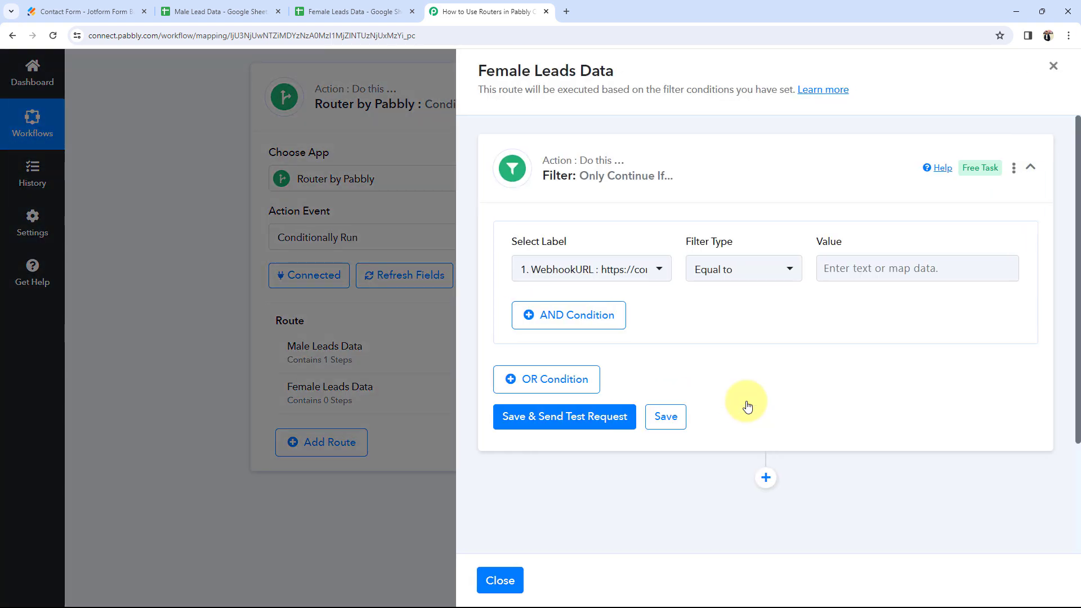
click(624, 278)
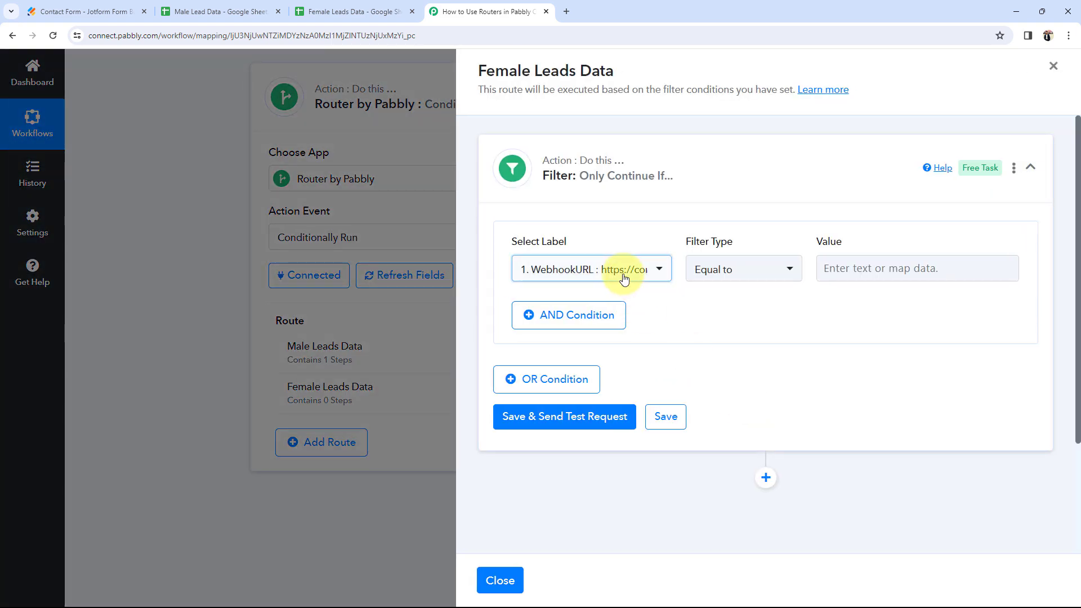
click(602, 325)
scroll(647, 427, down, 3)
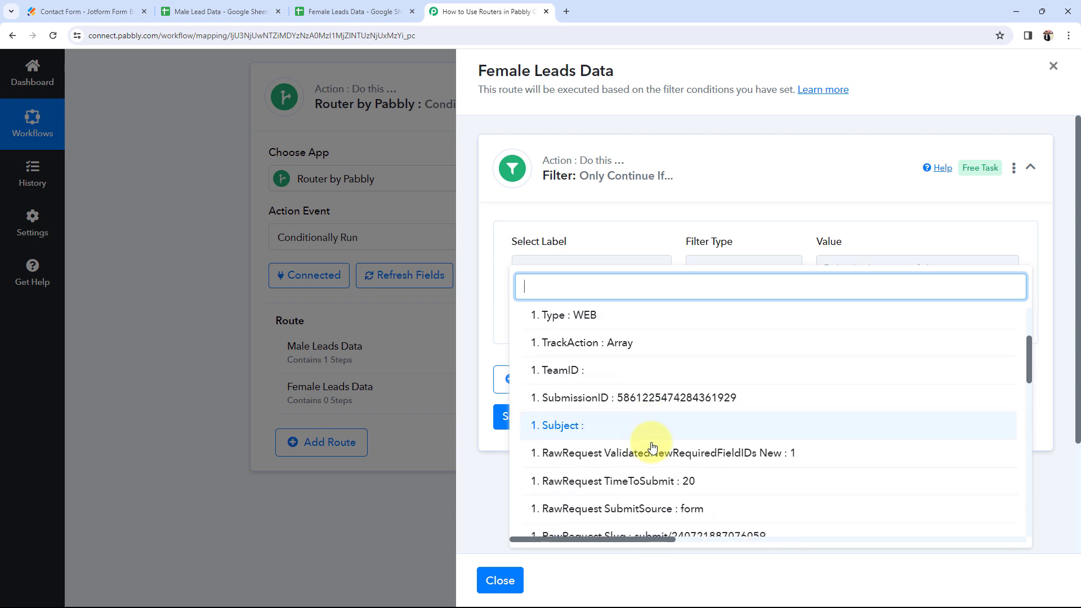
scroll(653, 446, down, 3)
click(644, 497)
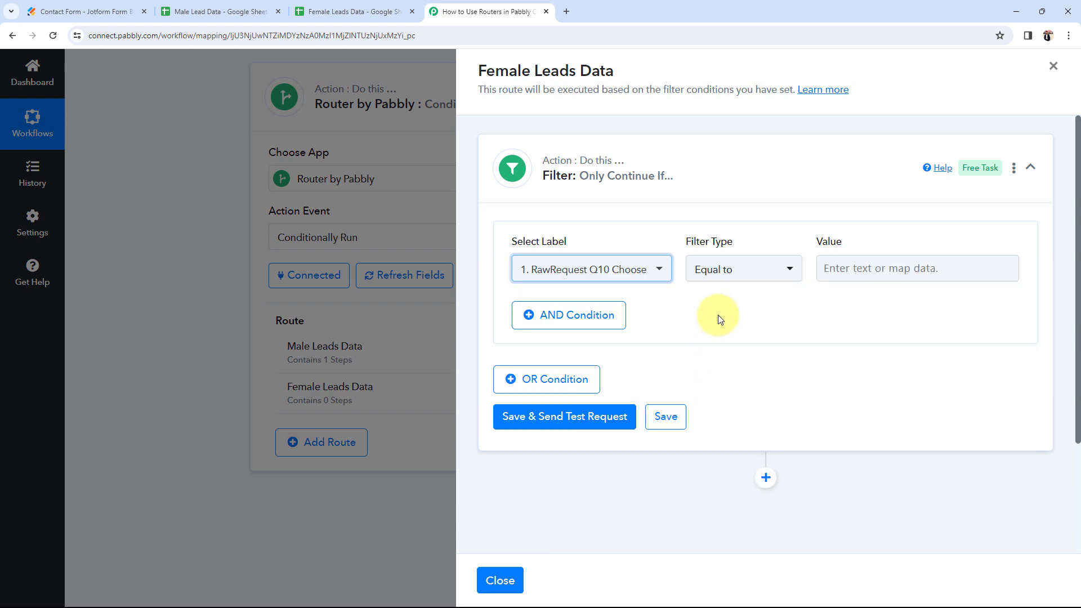
Enter Female as the condition's value, keep the filter type Equal to, and view the available filter types.
click(882, 268)
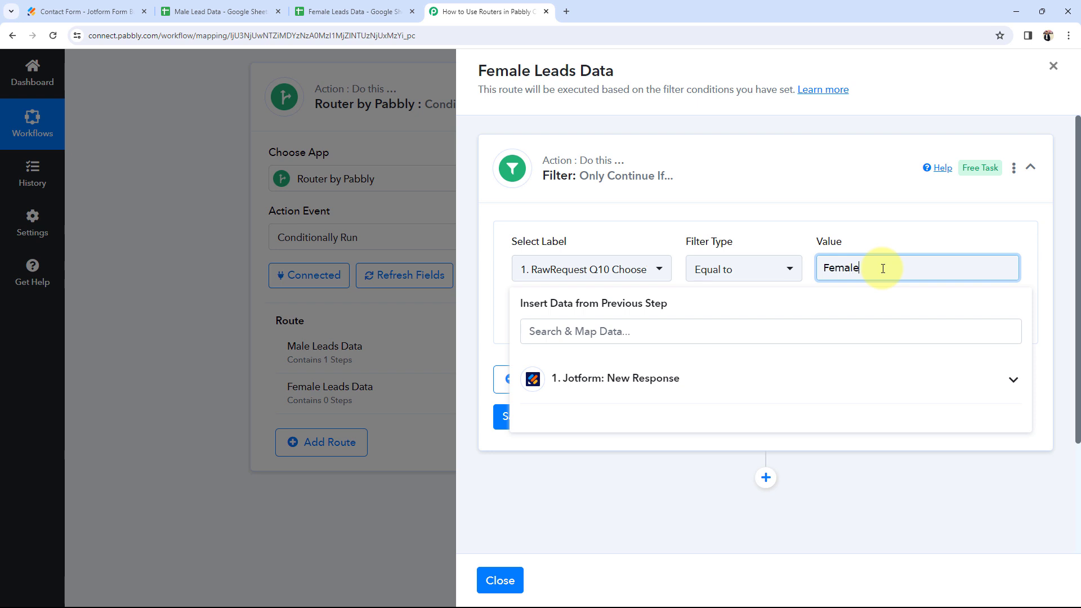
click(836, 222)
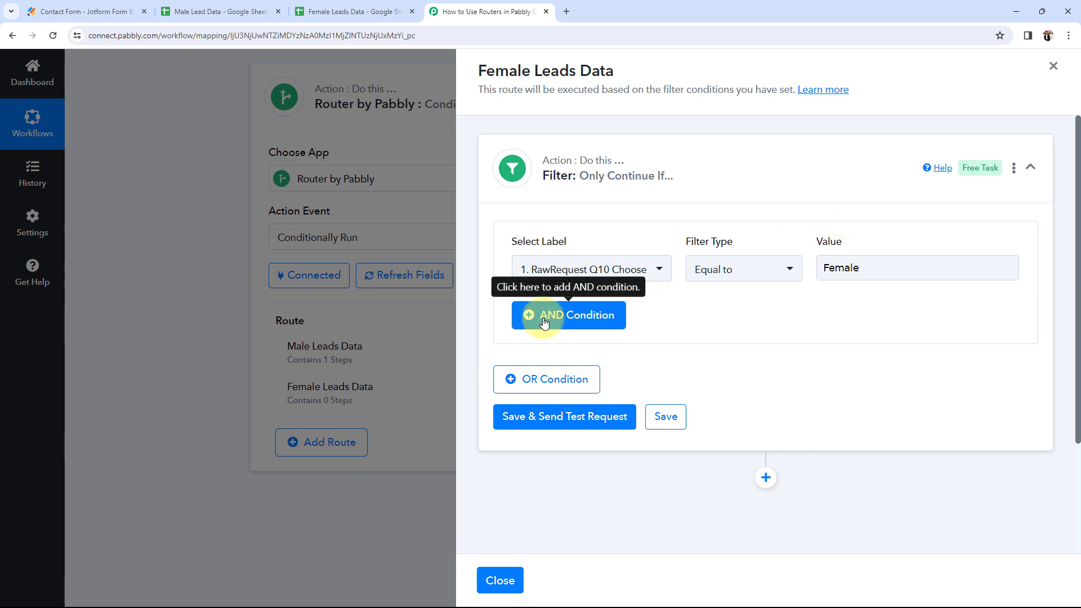
click(762, 268)
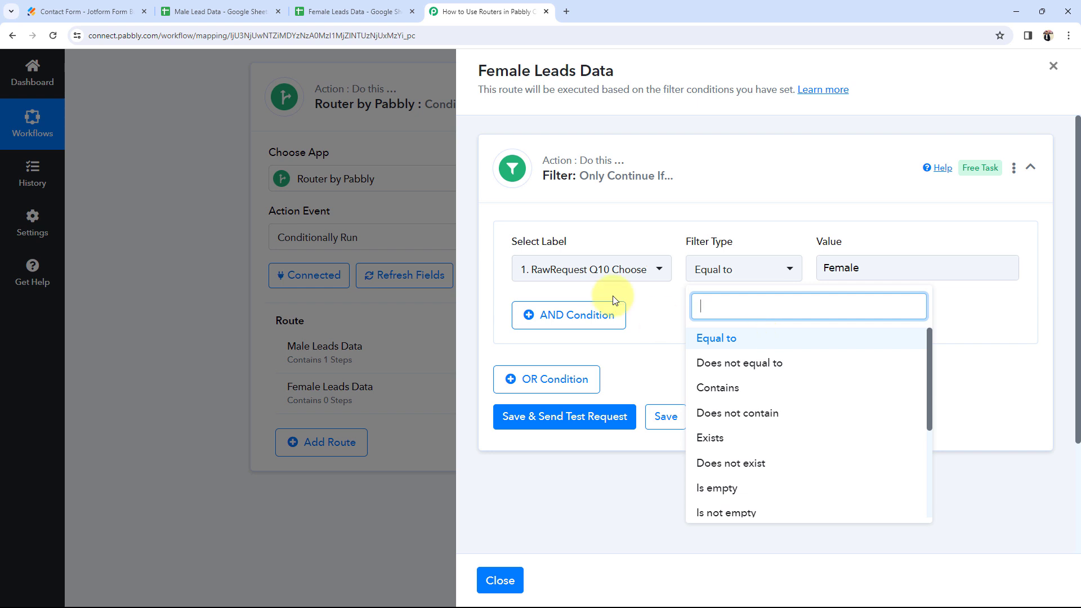
Check the gender options on the Jotform contact form and review the remaining filter types, leaving the Female Leads Data filter on Equal to.
click(65, 11)
click(12, 35)
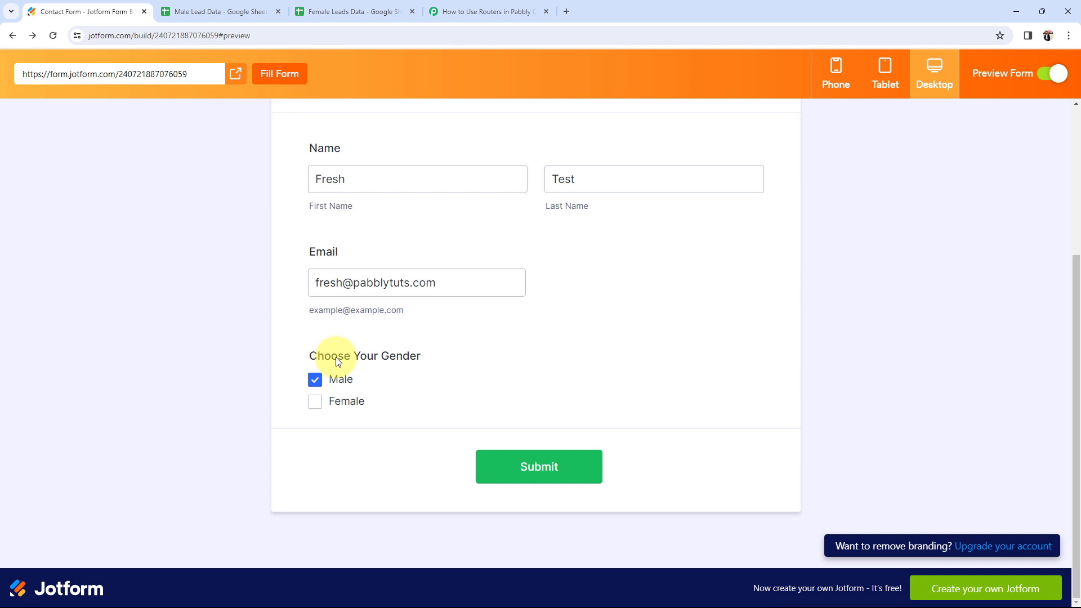
click(458, 11)
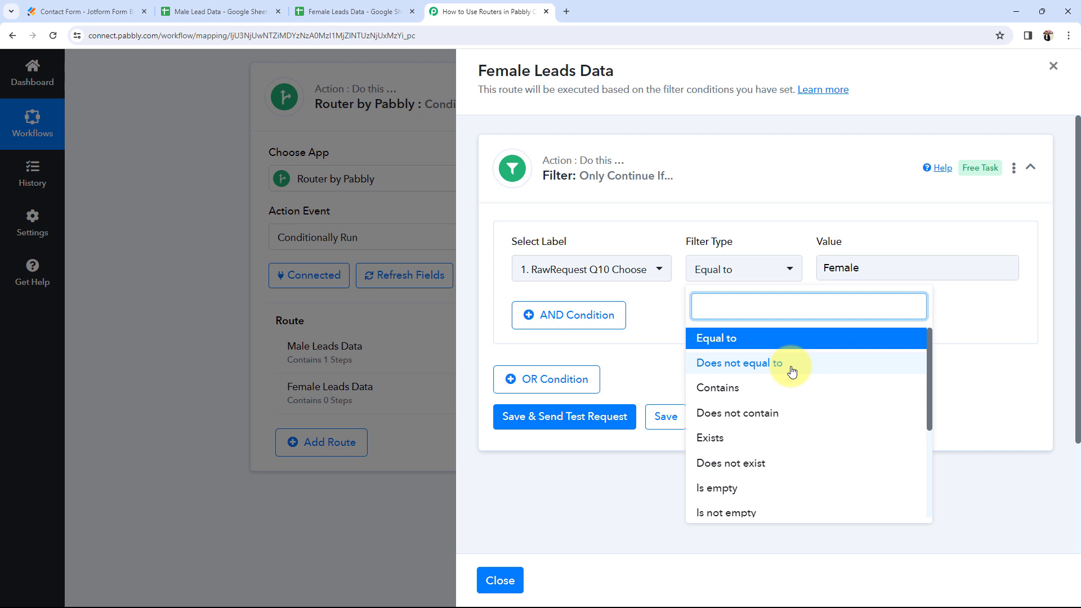
scroll(792, 370, down, 6)
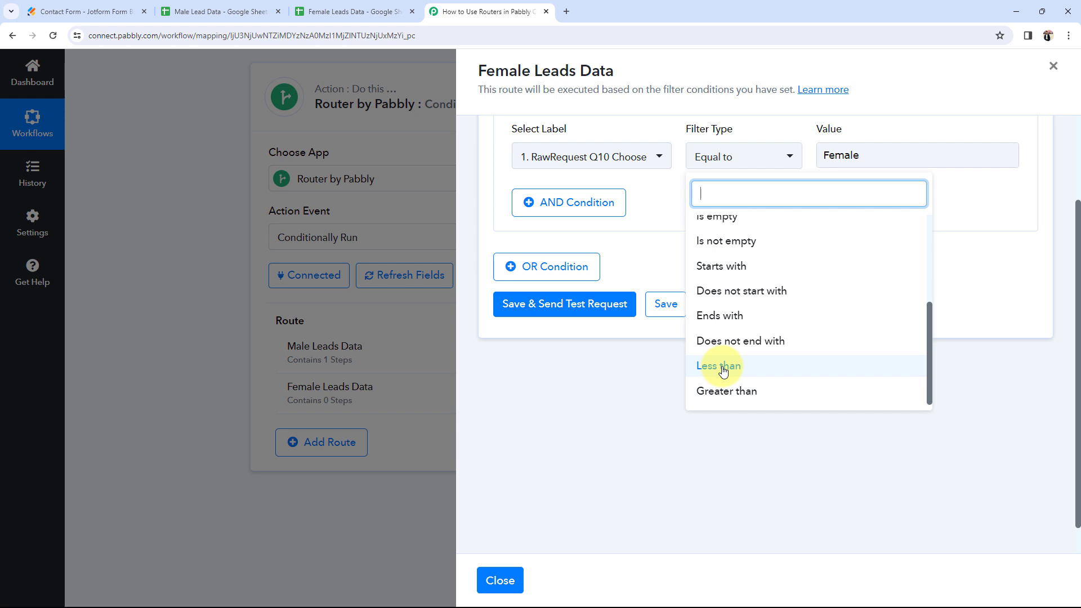
click(610, 419)
scroll(599, 349, up, 3)
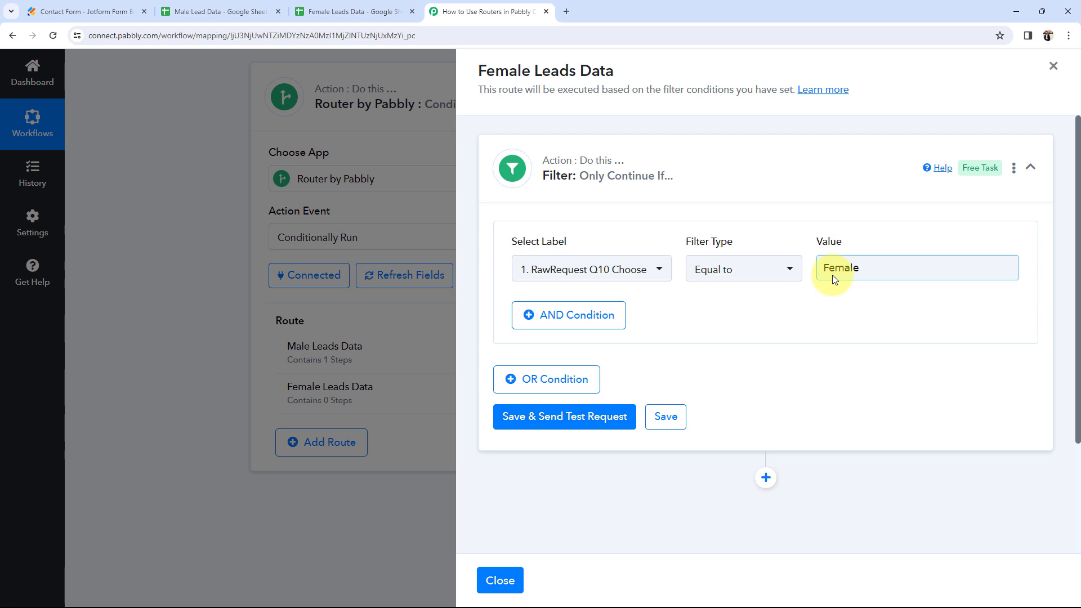
Save and test the Female Leads Data filter, and check its response against the gender chosen in the Jotform contact form.
click(525, 417)
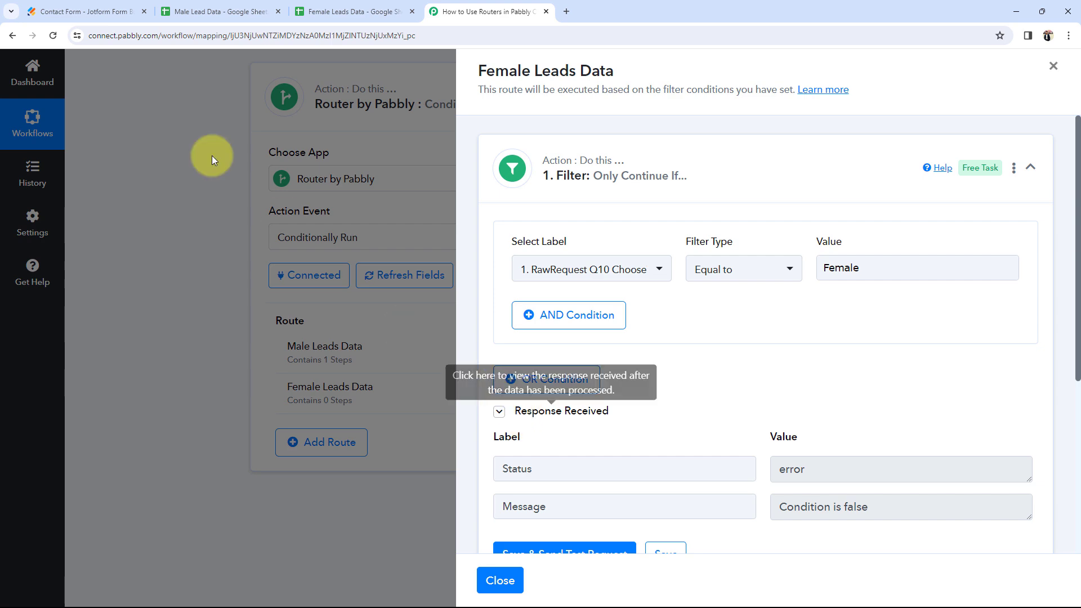
click(73, 13)
click(538, 12)
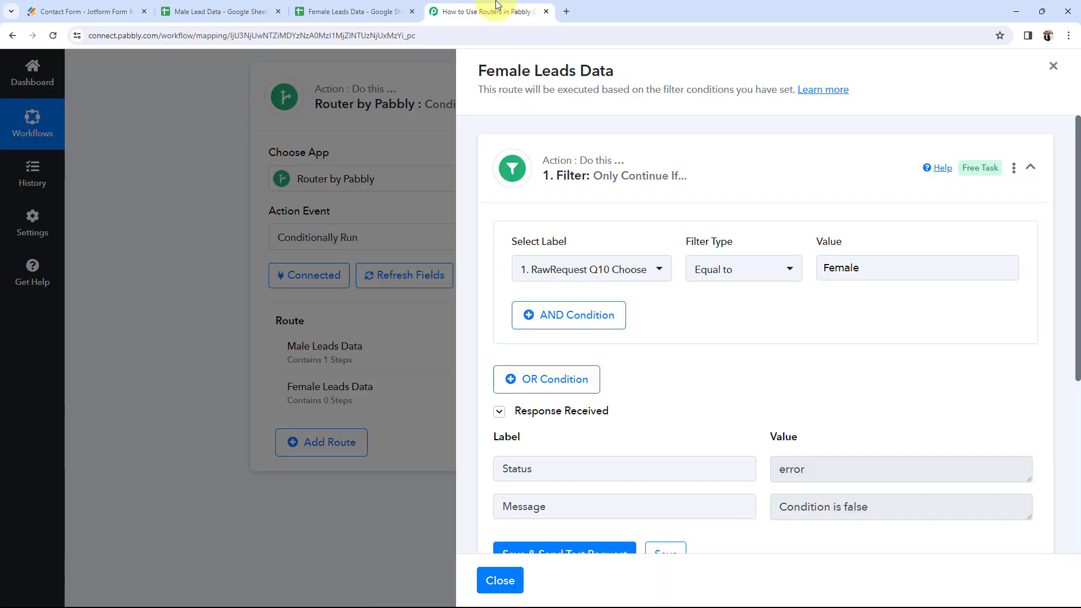
Add an action step after the Female Leads Data filter and choose Google Sheets as its app.
scroll(863, 450, down, 3)
click(766, 503)
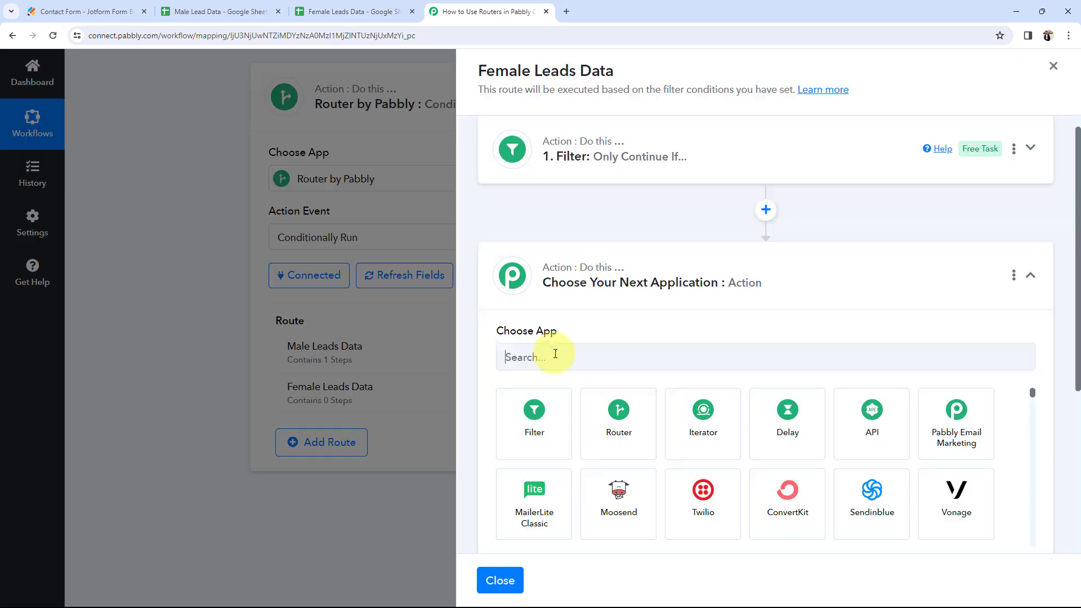
click(555, 358)
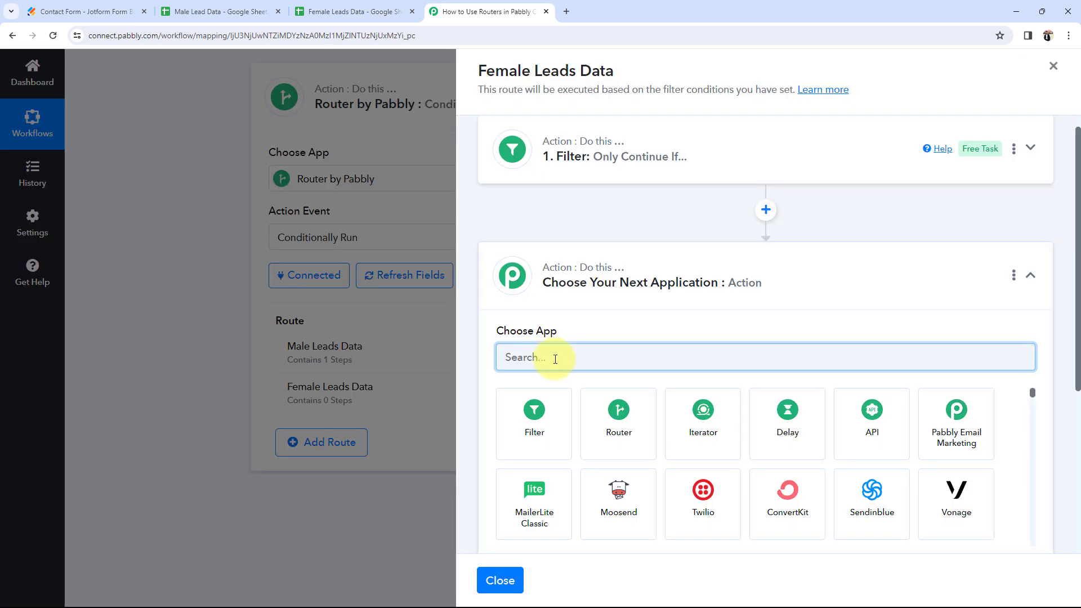
text(GOO)
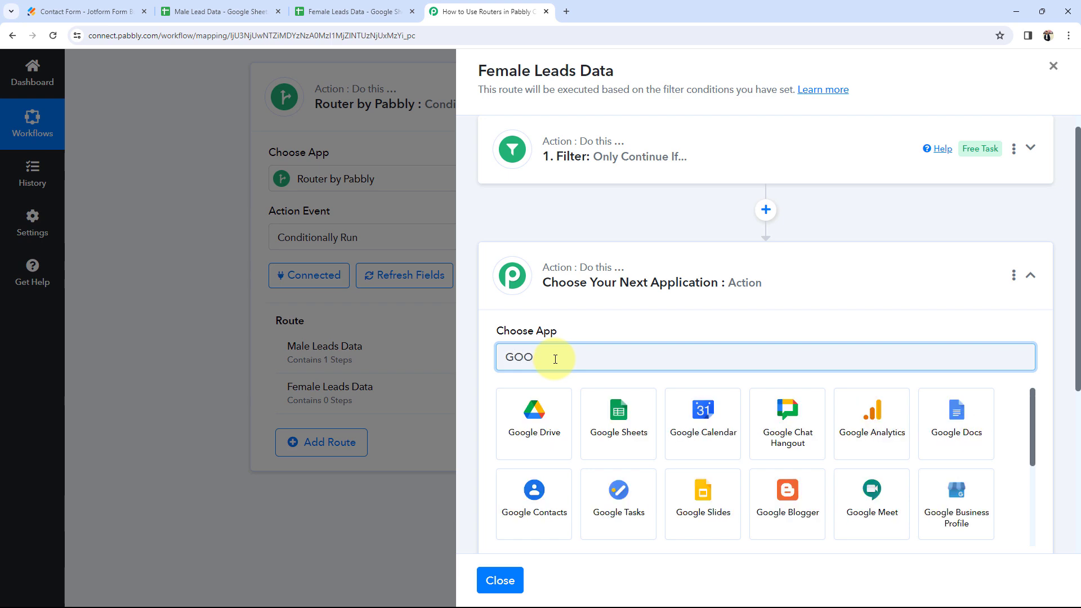
click(583, 416)
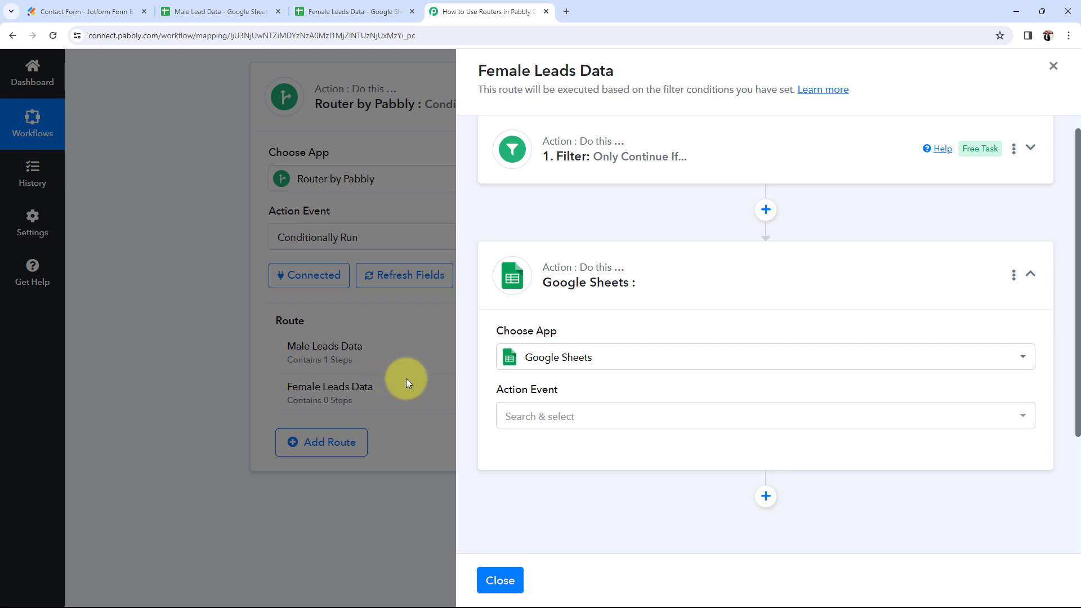
Set the Google Sheets action event to Add New Row and connect it through the existing Google Sheets #160 connection.
click(513, 415)
click(537, 483)
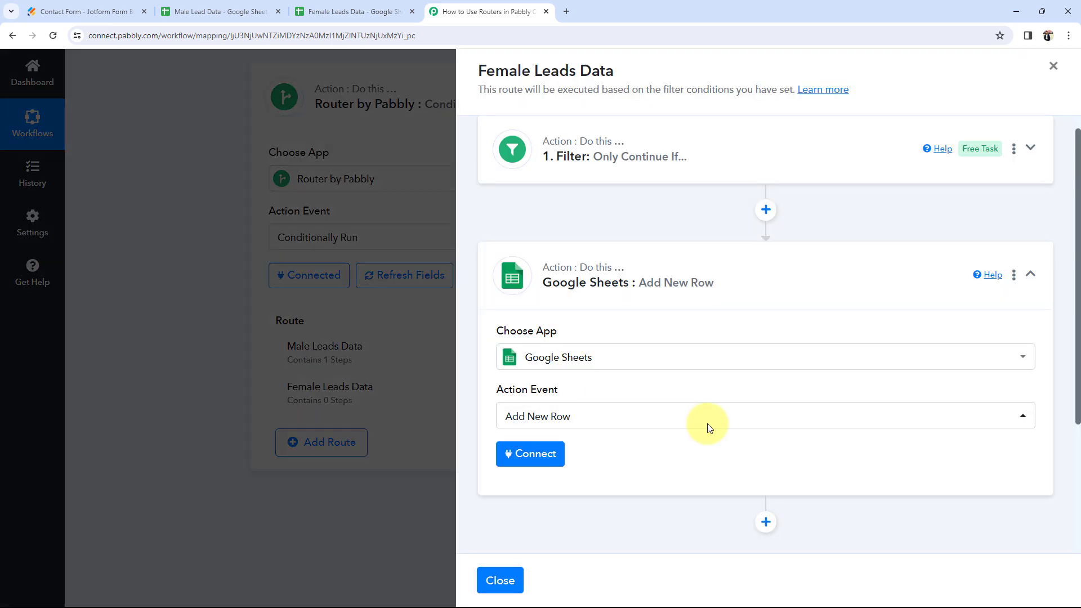
click(530, 454)
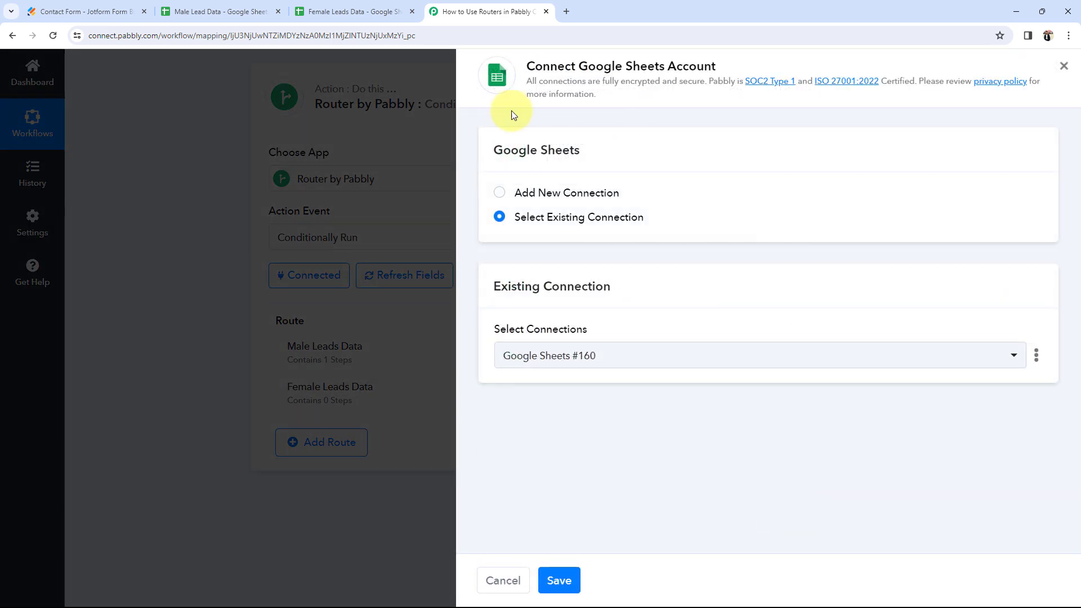
click(571, 591)
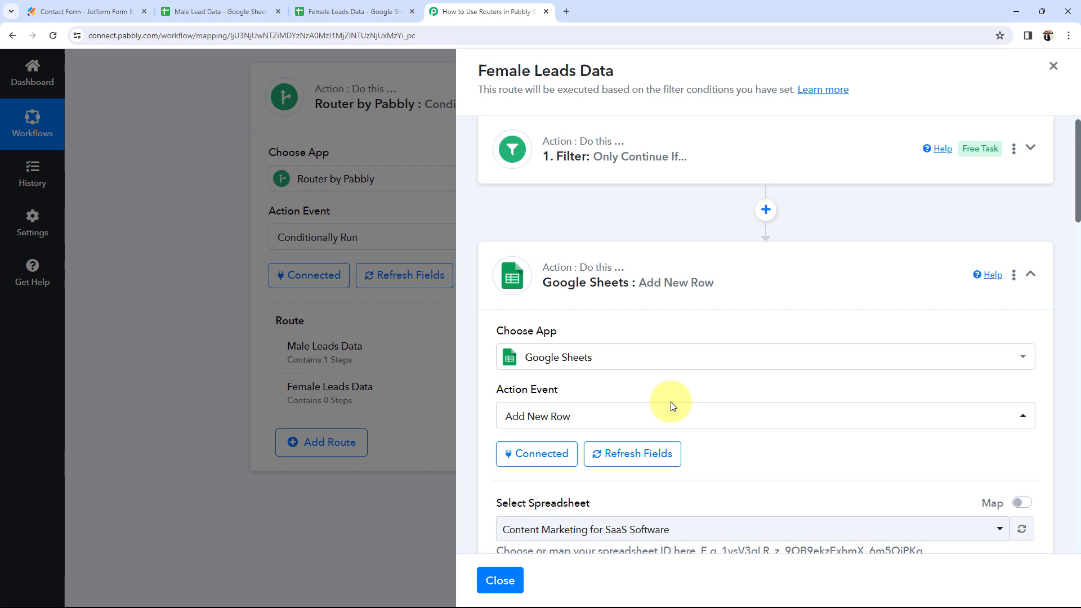
Choose Female Leads Data as the action's spreadsheet and check its sheet name and columns in Google Sheets.
scroll(670, 400, down, 4)
click(545, 305)
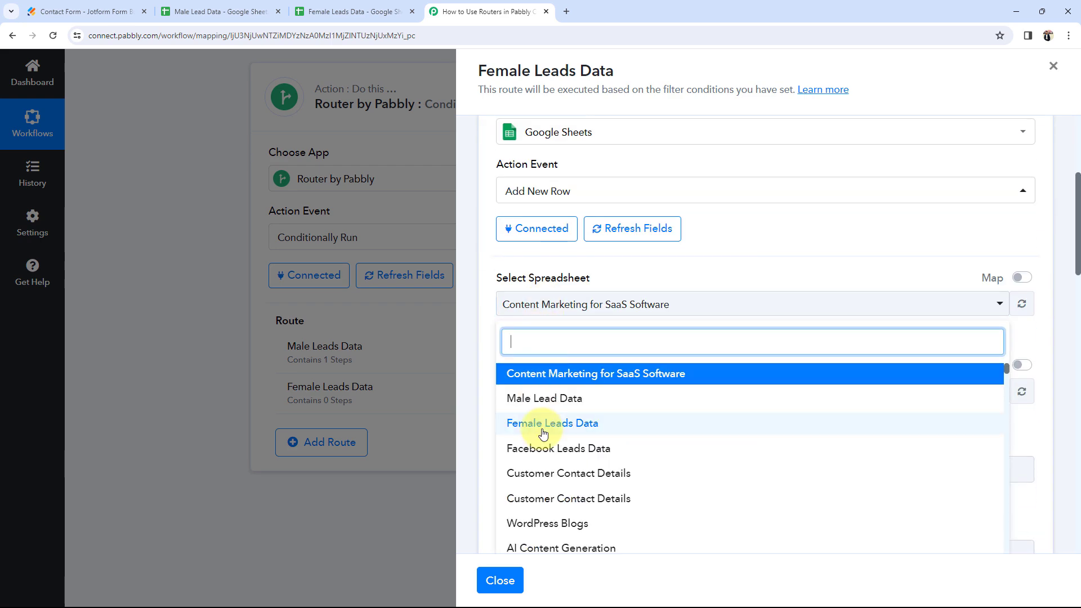
click(542, 427)
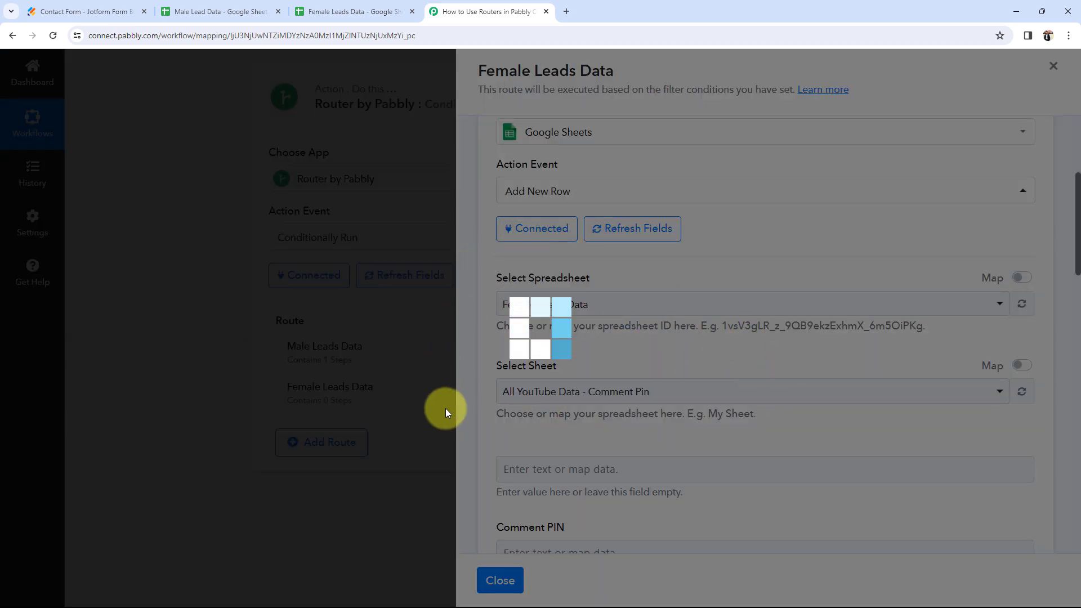
click(349, 12)
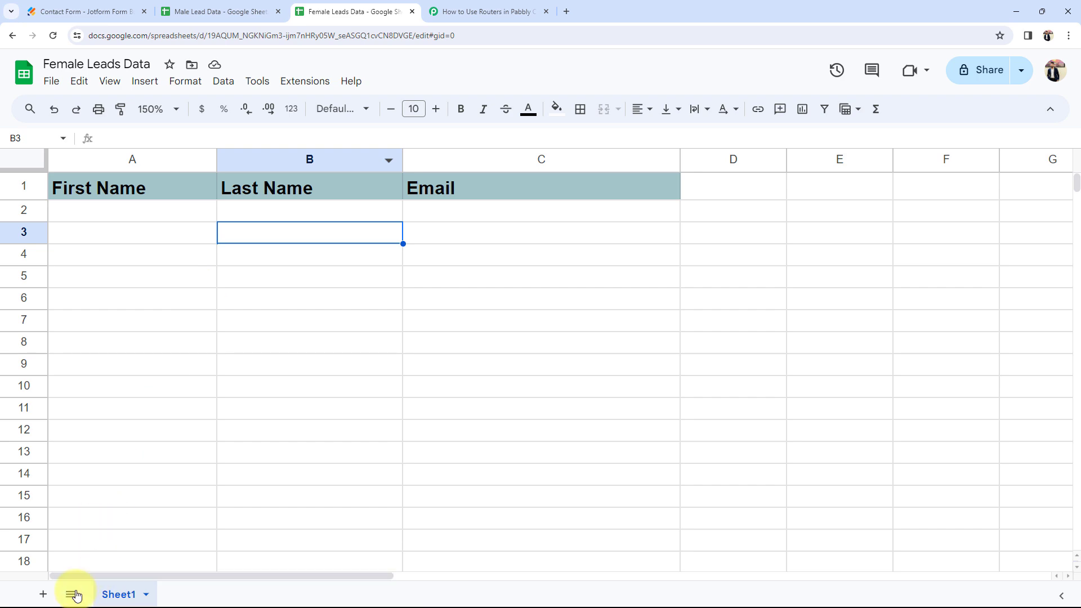
click(479, 12)
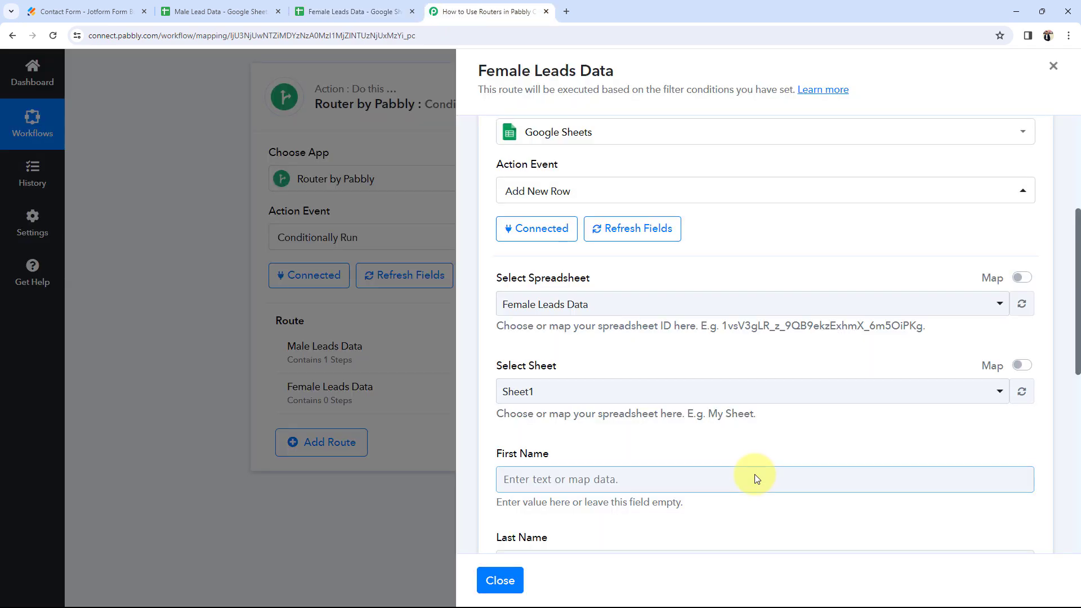
Map the First Name column to RawRequest Q3 Name First from the Jotform response.
scroll(754, 474, down, 5)
click(522, 200)
click(545, 304)
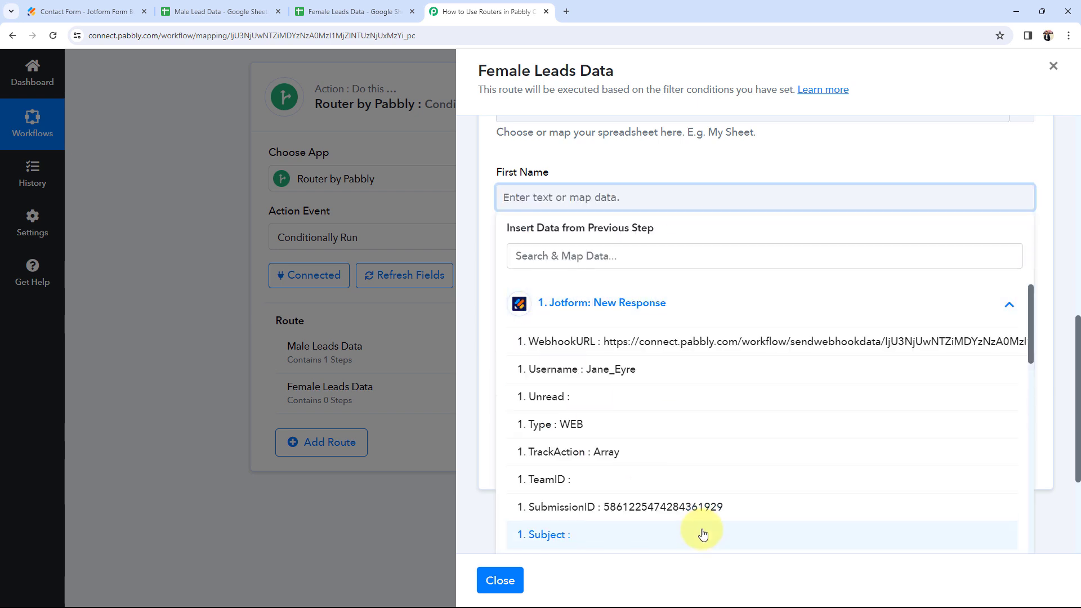
scroll(731, 480, down, 4)
scroll(729, 474, down, 2)
scroll(729, 472, down, 1)
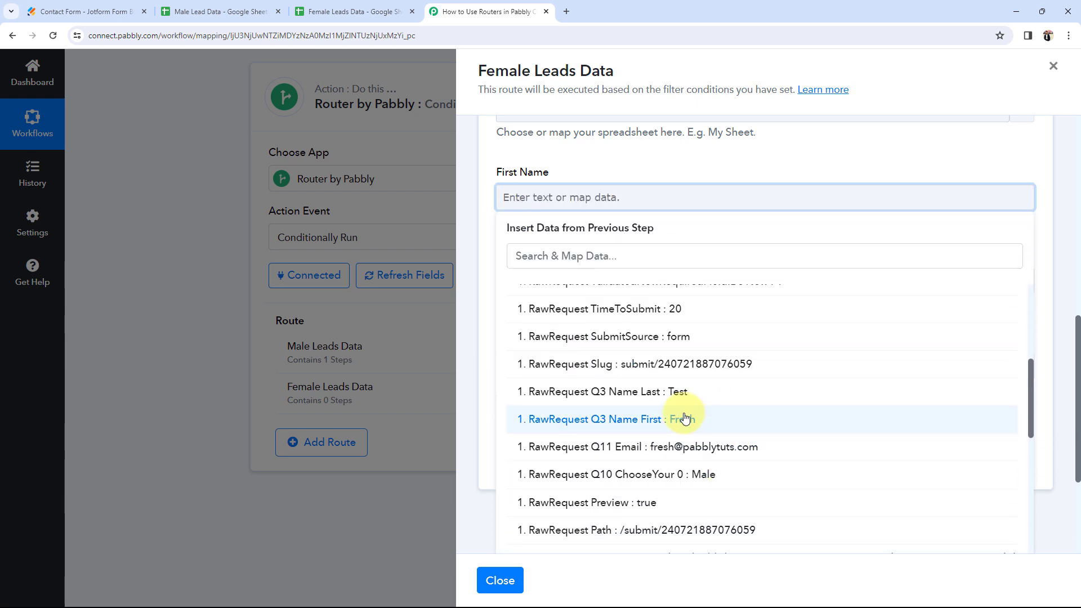
click(687, 415)
click(719, 173)
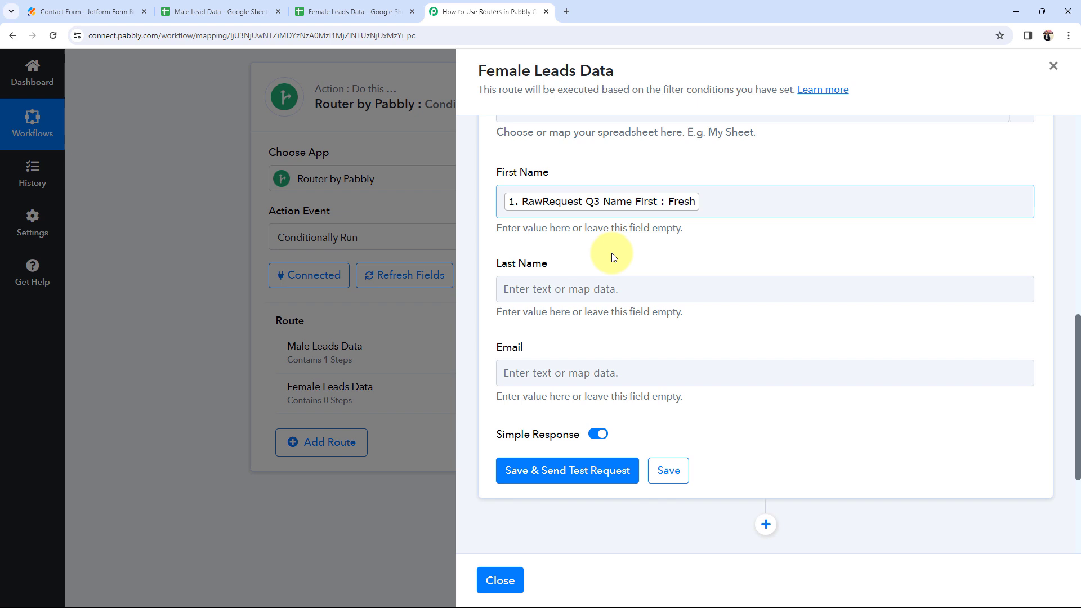
Map the Last Name column to RawRequest Q3 Name Last from the Jotform response.
click(518, 287)
click(577, 438)
click(585, 397)
scroll(622, 479, down, 4)
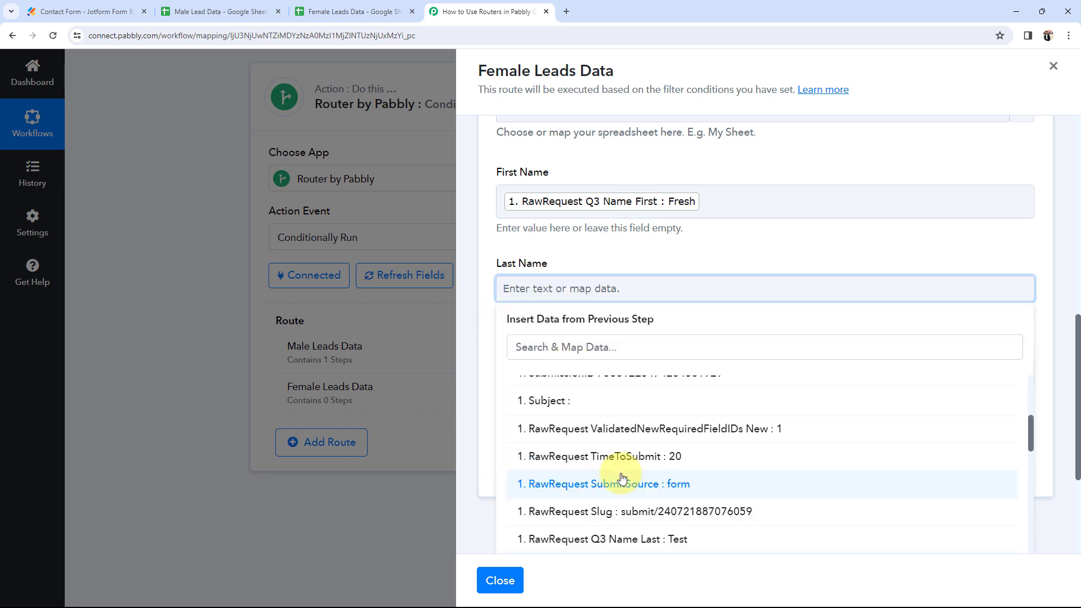
scroll(623, 506, down, 2)
click(627, 487)
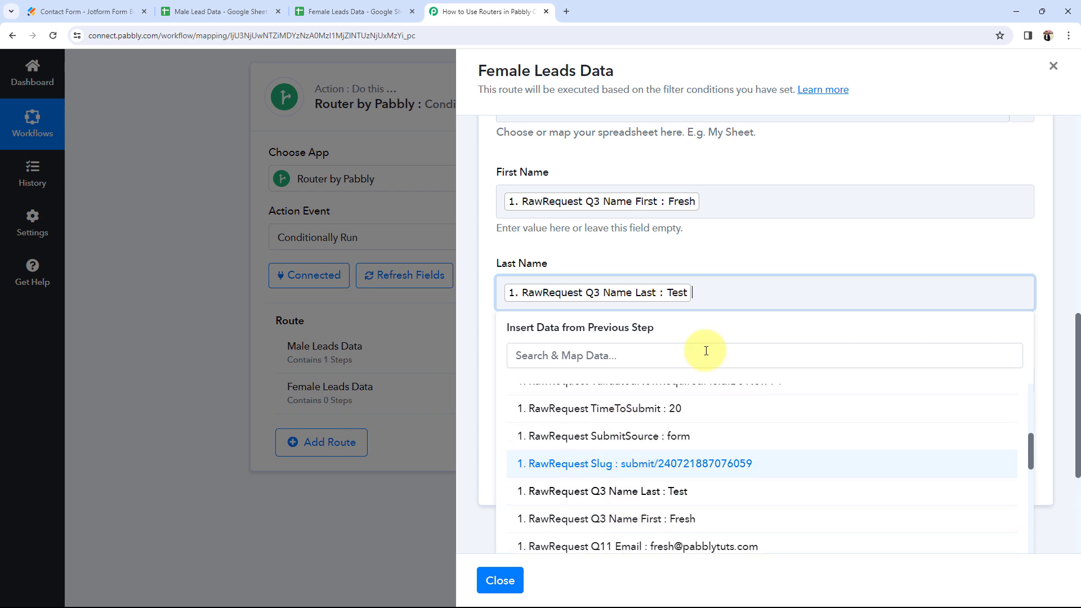
click(629, 326)
Map the Email column to RawRequest Q11 Email and save the Google Sheets action without sending a test request.
click(509, 380)
scroll(614, 483, down, 6)
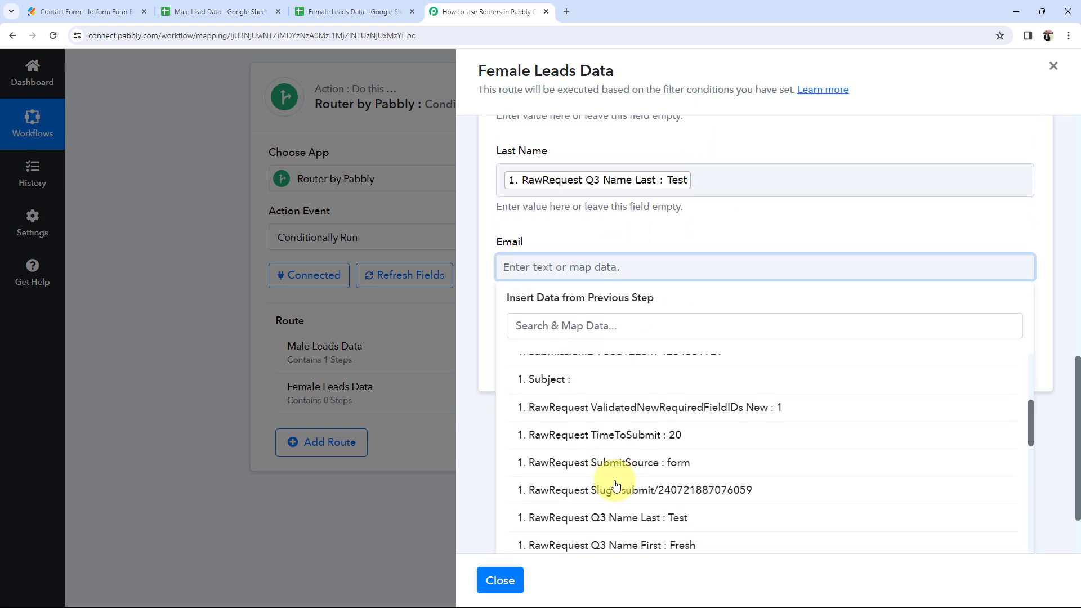
scroll(616, 485, down, 3)
click(613, 366)
click(644, 299)
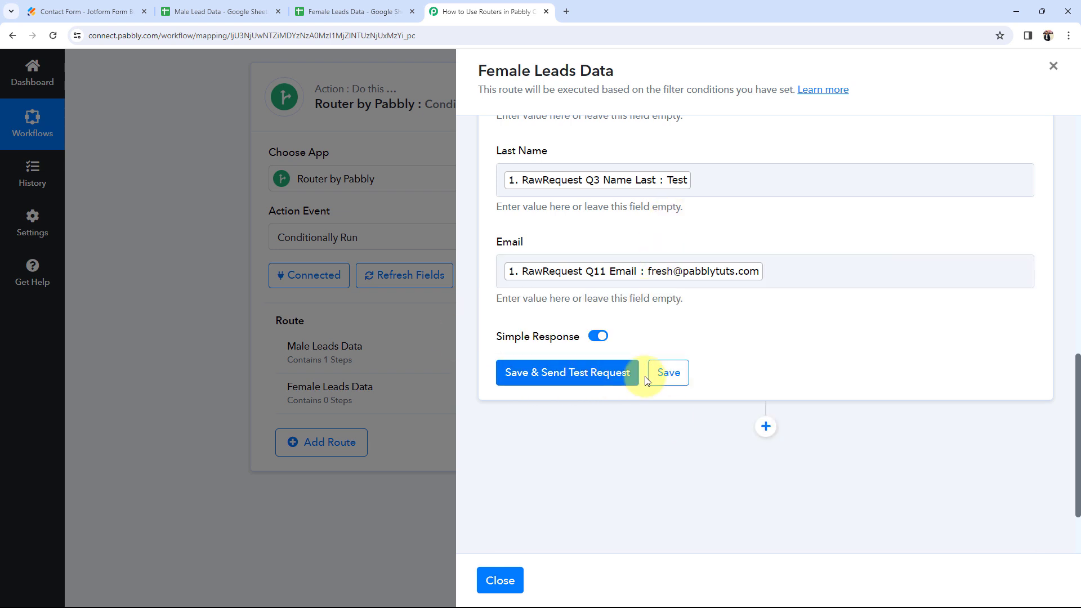
click(679, 378)
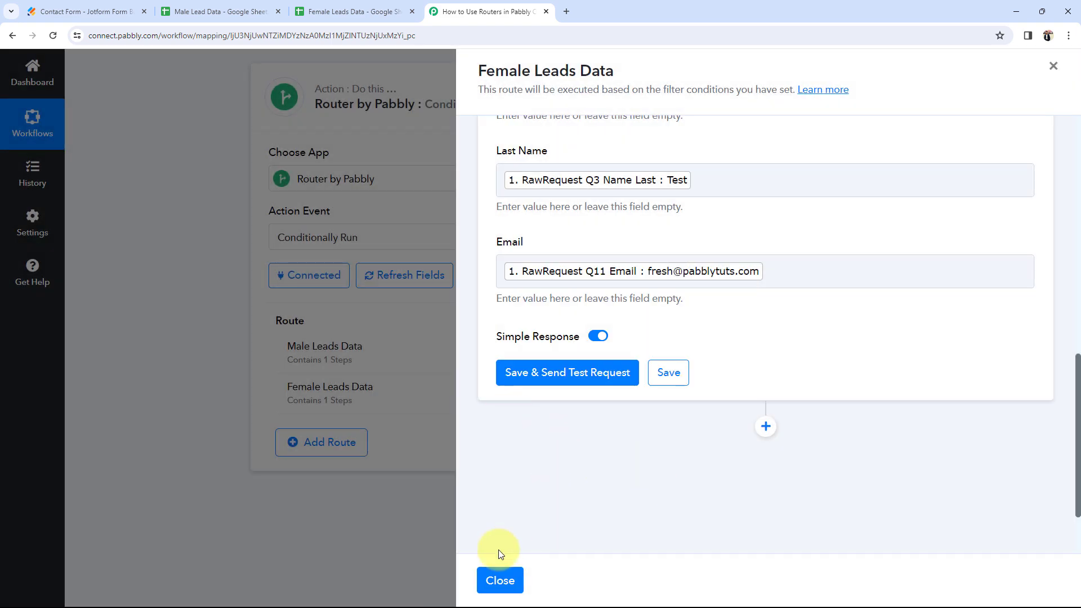
Close the Female Leads Data route and collapse the Router action in the workflow.
click(501, 581)
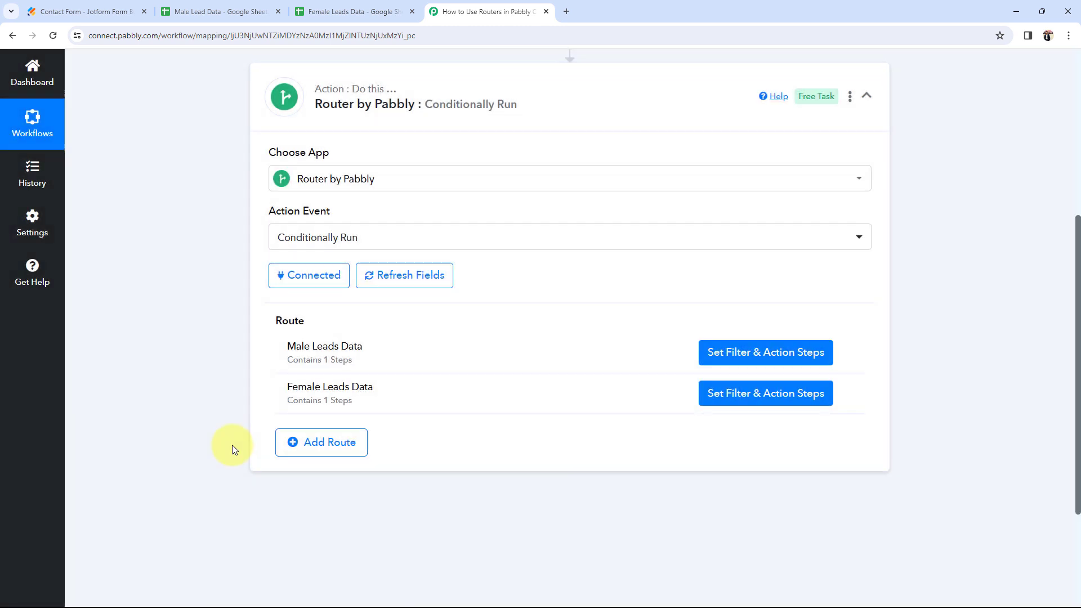
scroll(232, 444, up, 1)
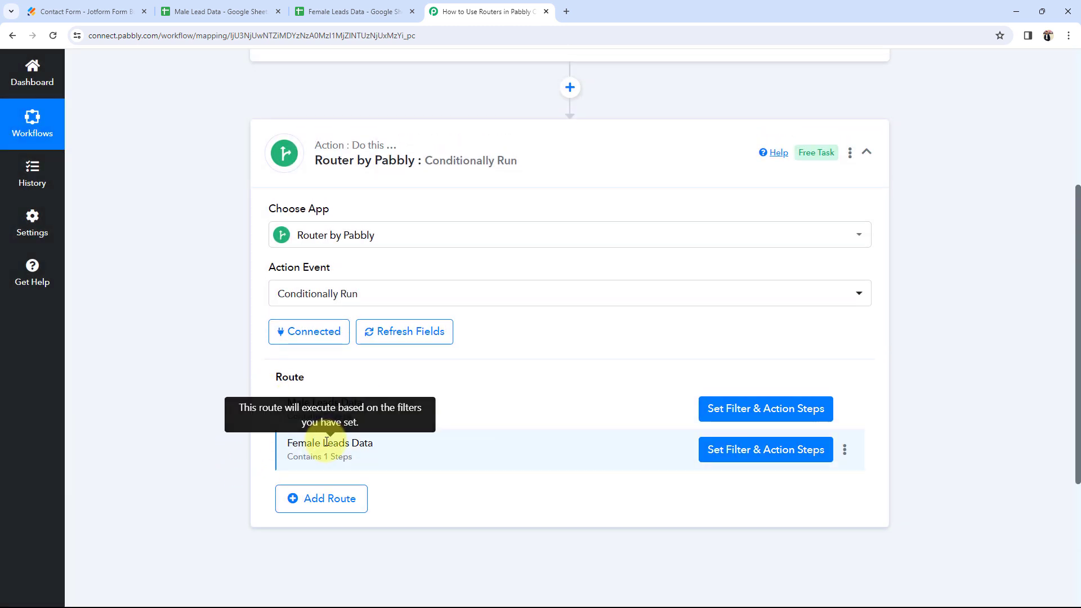
scroll(360, 411, up, 3)
click(434, 349)
scroll(169, 349, up, 2)
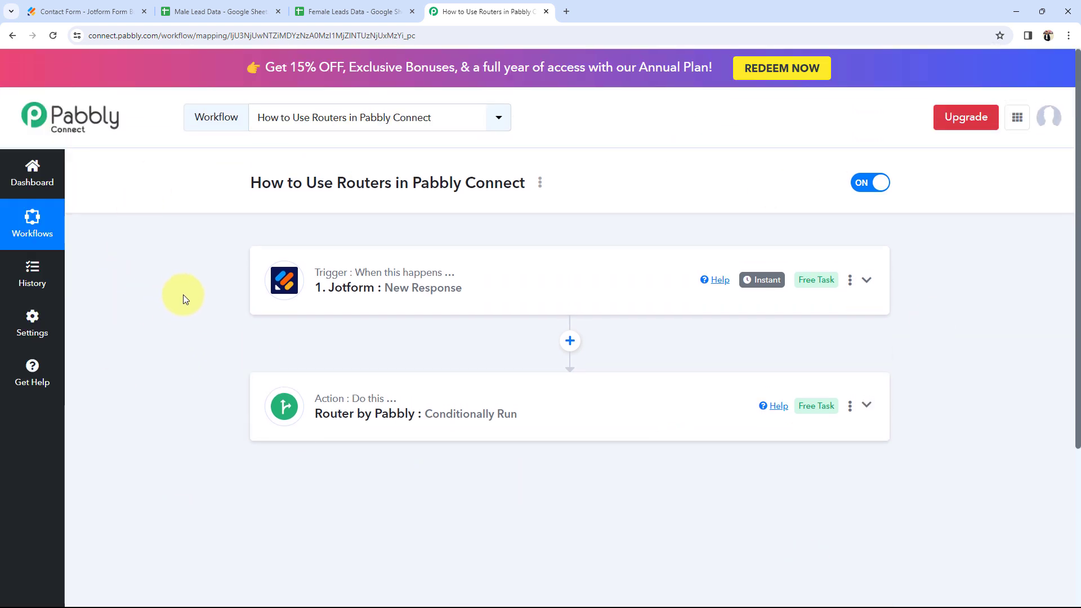
Return to the Jotform contact form preview and change the first name to Demo.
click(65, 10)
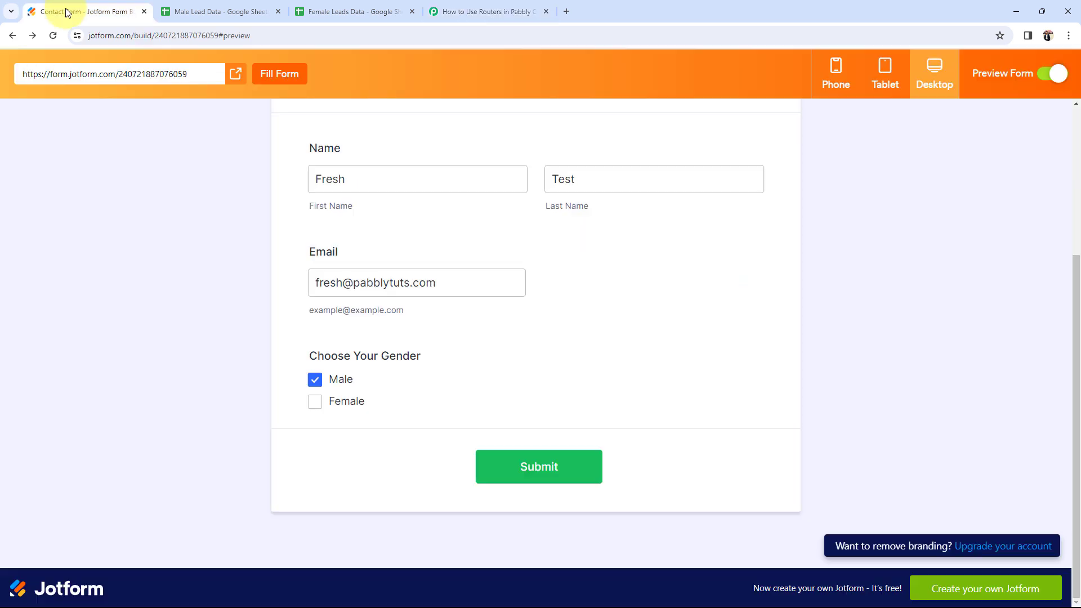
scroll(121, 357, up, 4)
scroll(360, 416, down, 2)
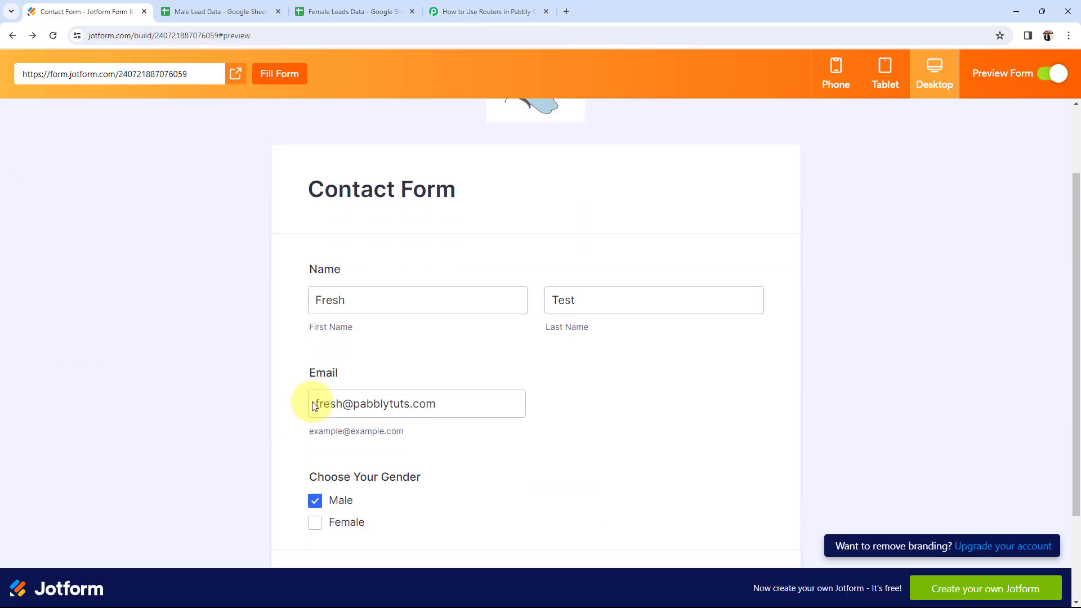
drag(366, 286, 293, 271)
key(ctrl+a)
text(De)
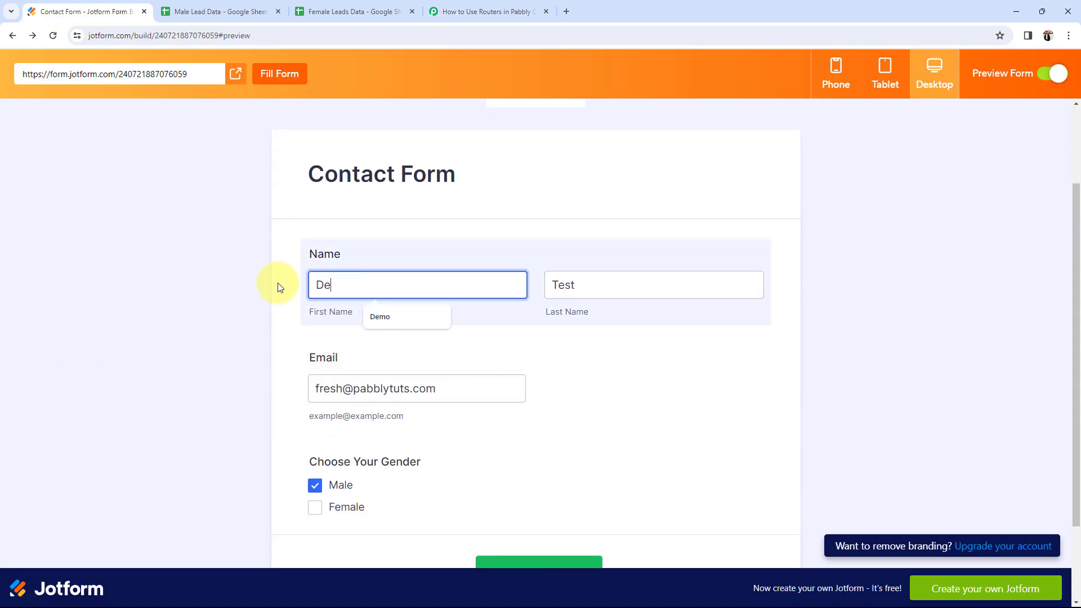
drag(614, 279, 516, 280)
click(394, 284)
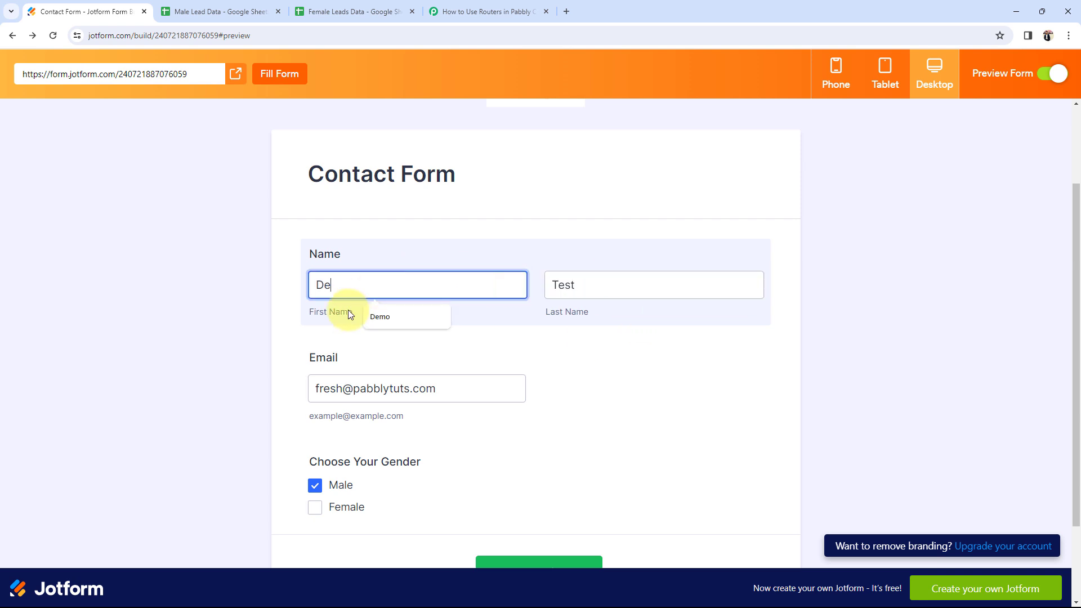
click(392, 318)
Change the last name in the contact form to Admin.
click(535, 287)
key(ctrl+a)
text(A)
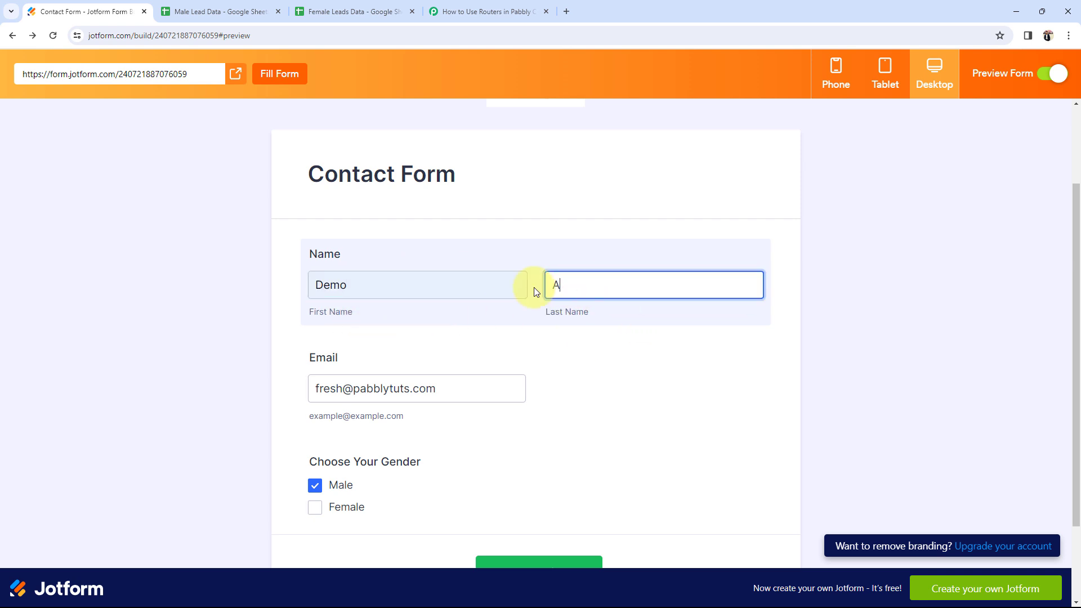
text(dmin)
Replace the part before the @ sign in the contact form's e-mail address with admin.
click(338, 388)
drag(339, 389, 248, 376)
text(admi)
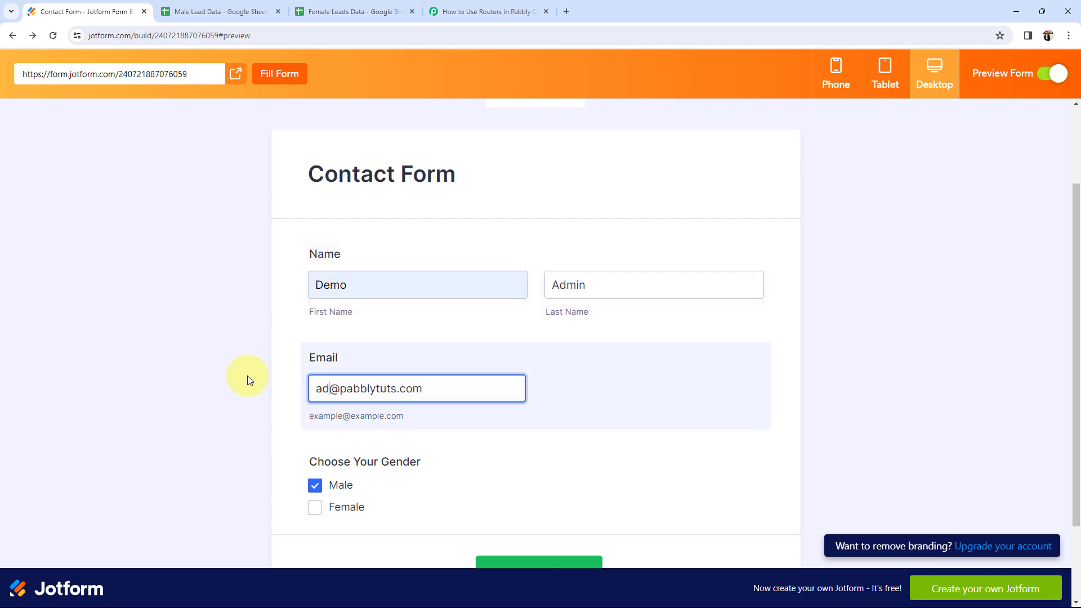
text(n)
click(248, 380)
scroll(281, 383, down, 2)
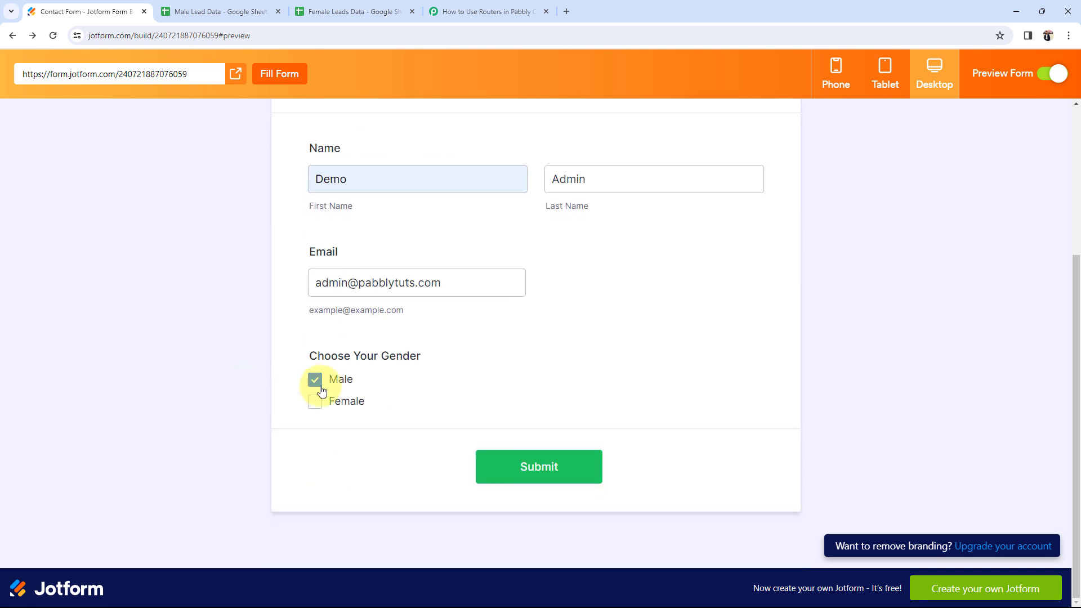
Change the gender choice in the contact form from Male to Female and submit the form.
click(311, 405)
click(315, 383)
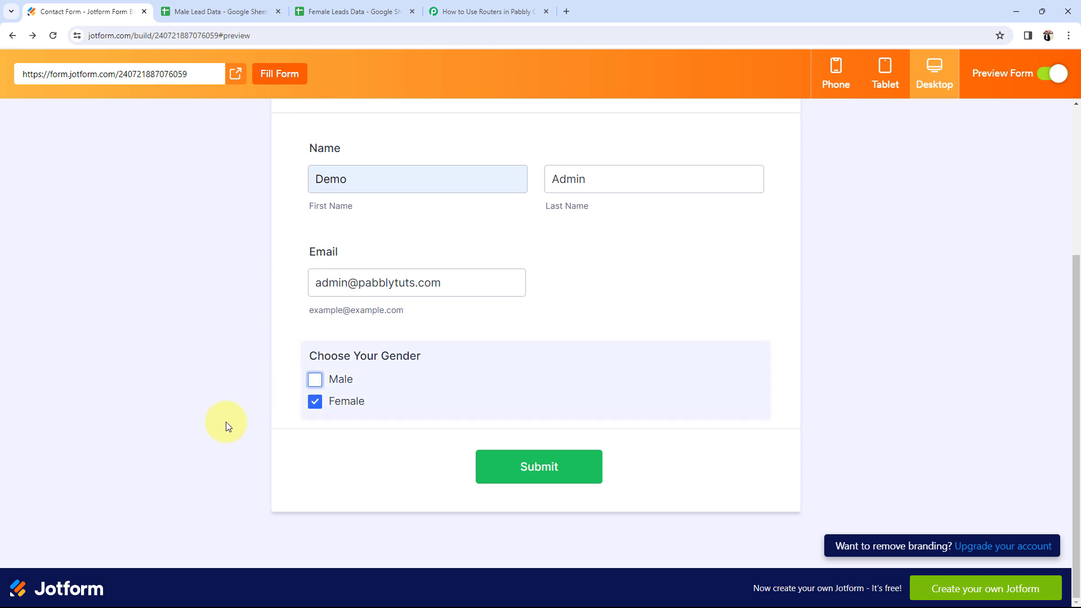
click(529, 483)
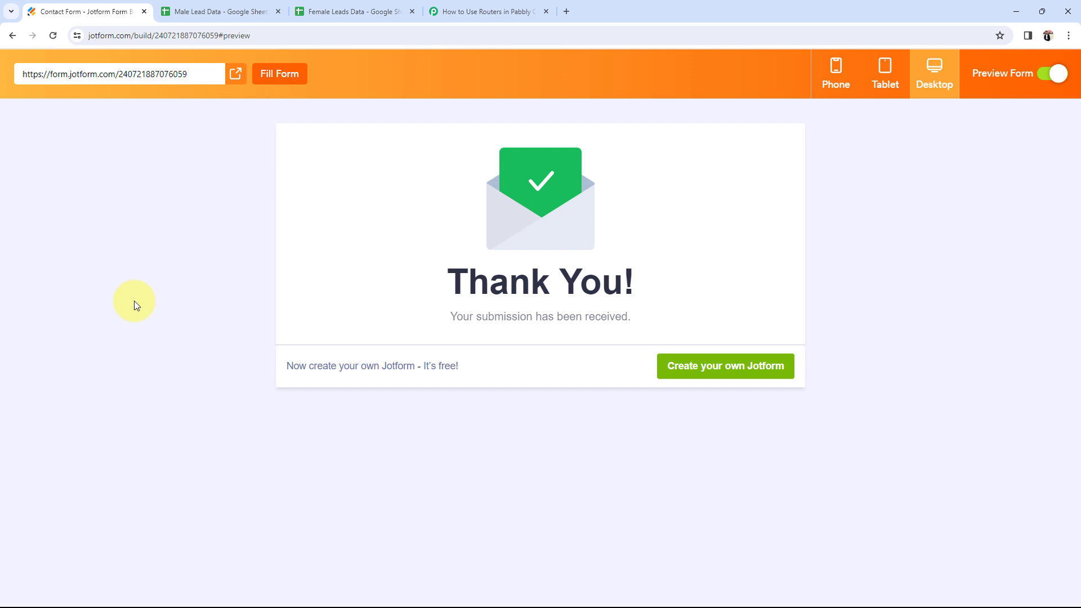
Check the first name, last name and e-mail of the new lead in row 2 of the Female Leads Data sheet.
click(294, 10)
click(117, 215)
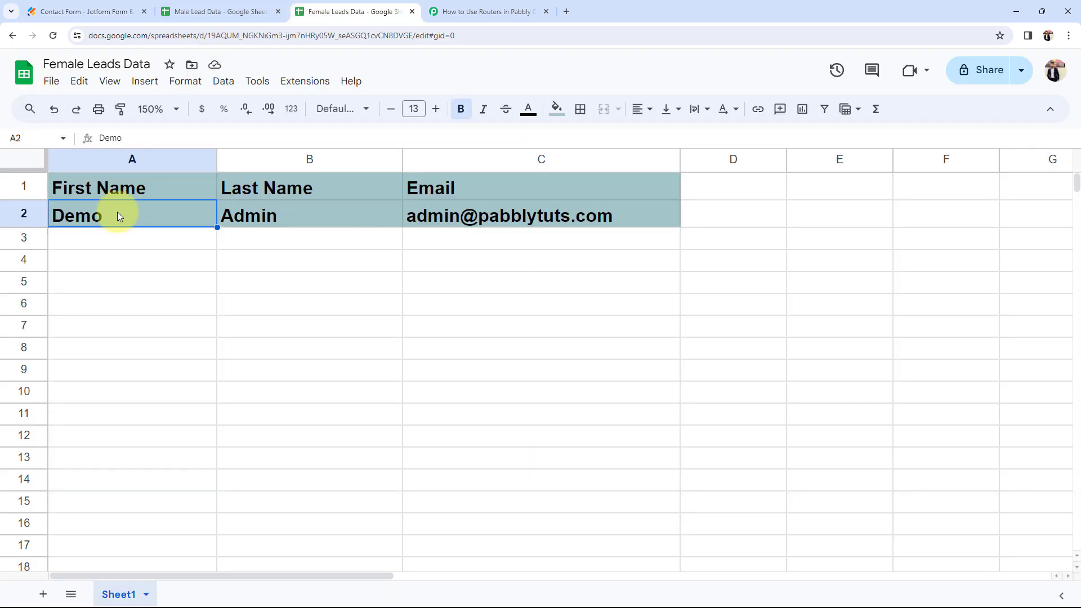
click(110, 285)
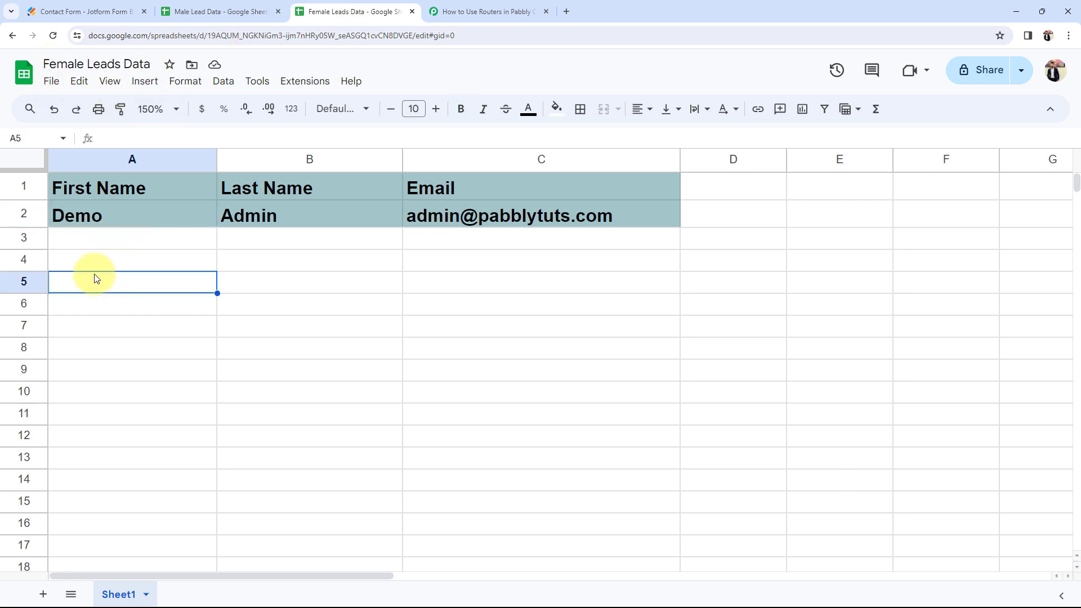
click(96, 224)
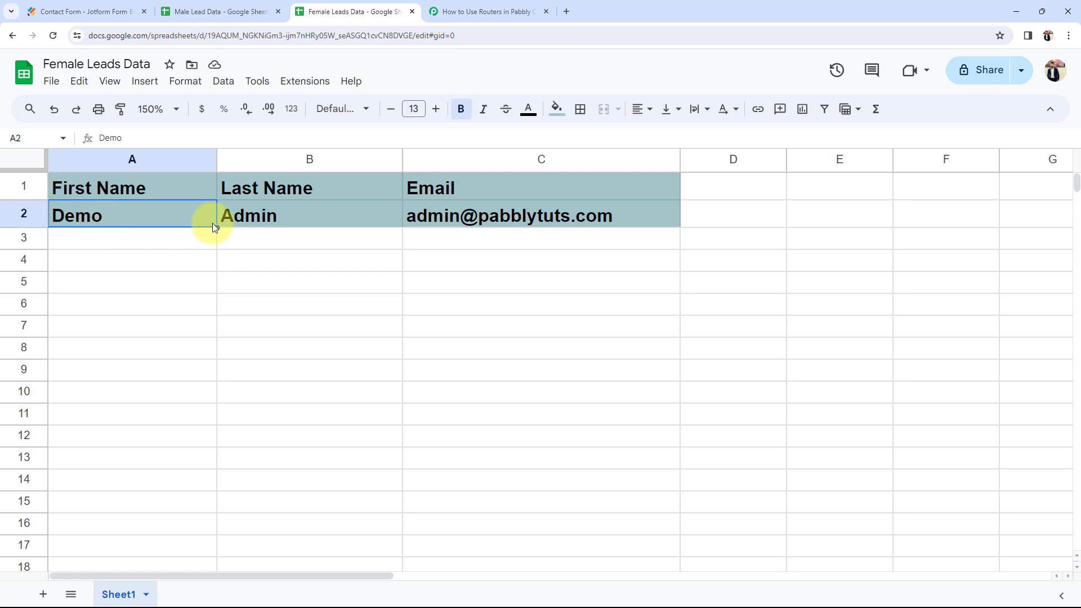
click(257, 225)
click(498, 225)
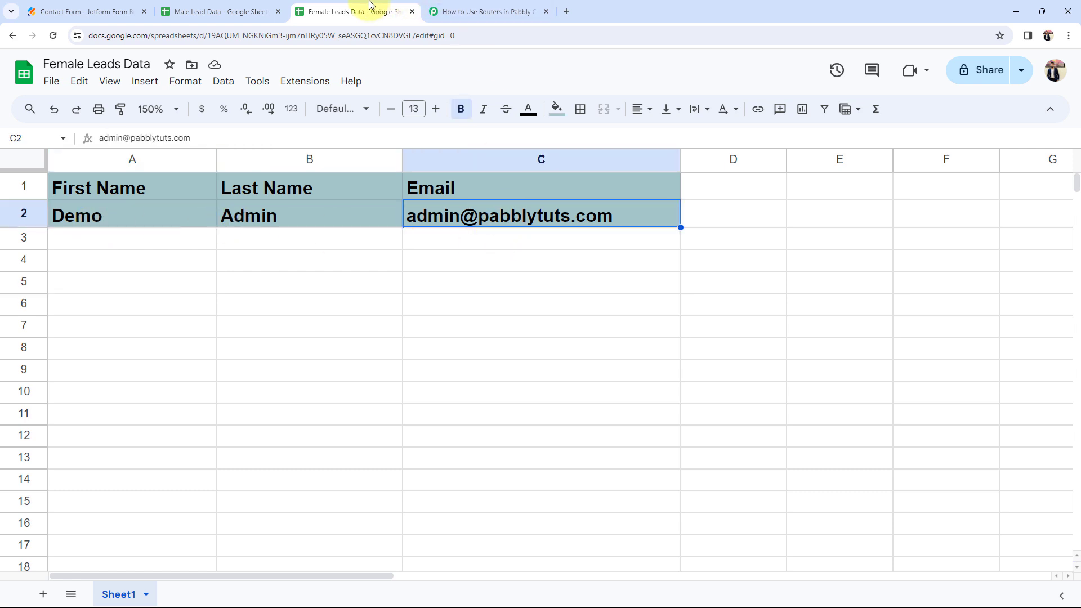
click(379, 422)
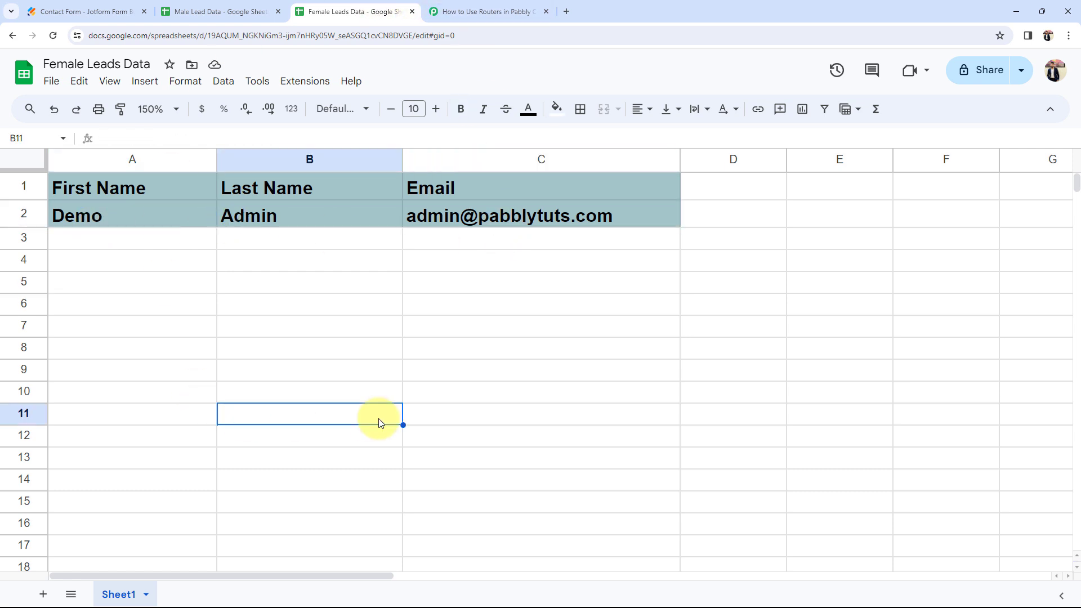
Return to the Pabbly Connect workflow, expand the Router action to review its male and female routes, and collapse it again.
click(487, 12)
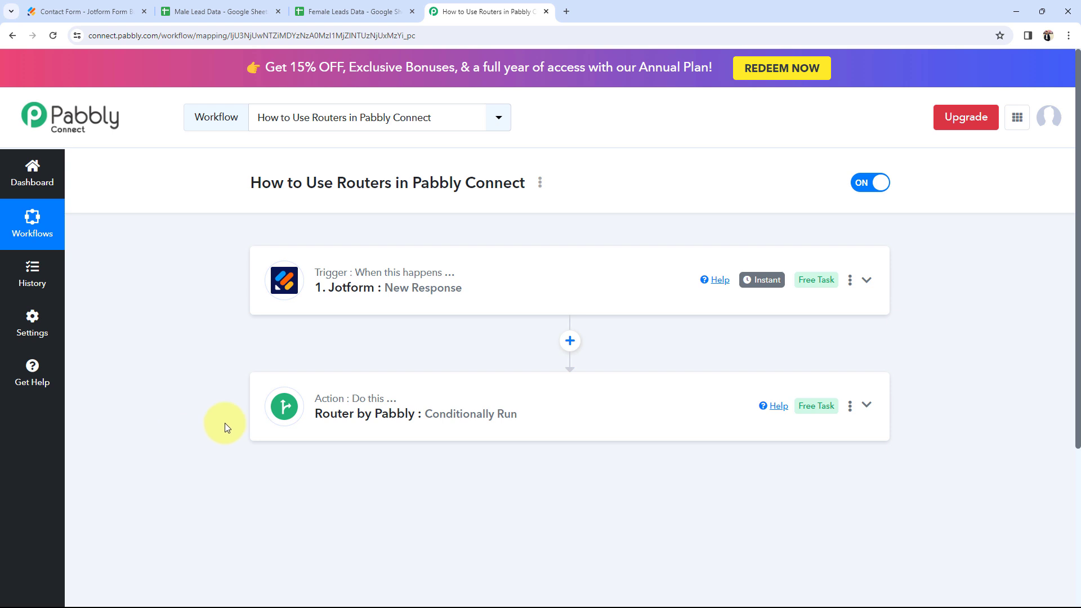
click(345, 426)
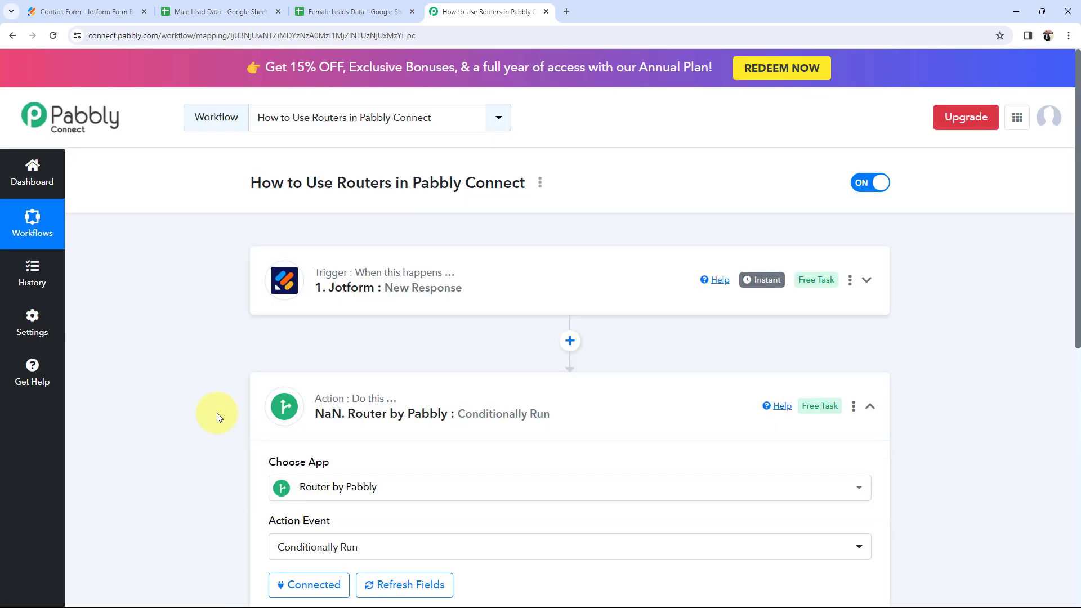
scroll(217, 413, down, 5)
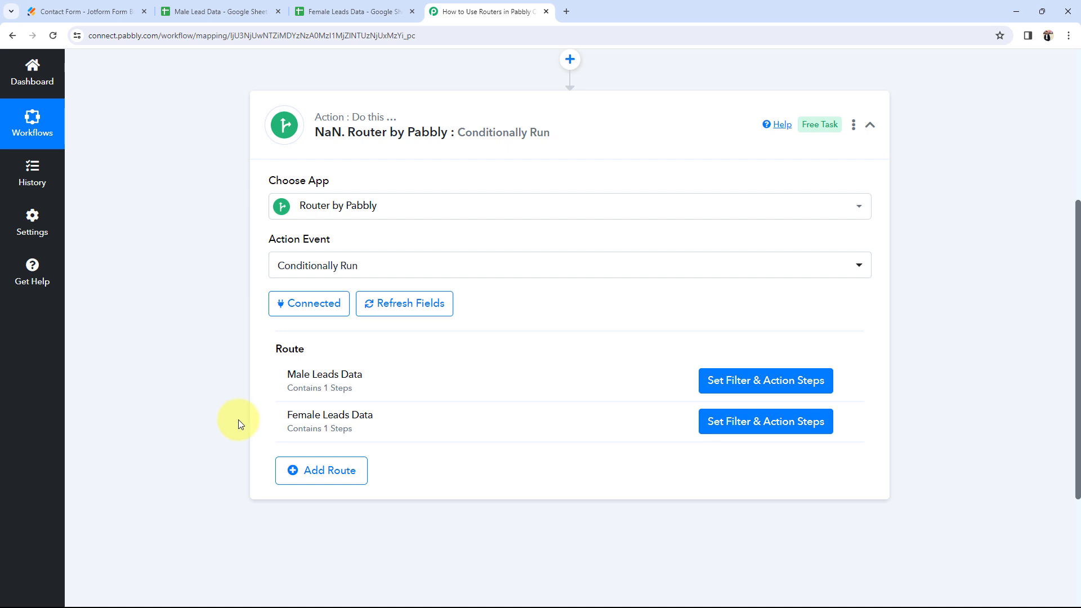
click(373, 150)
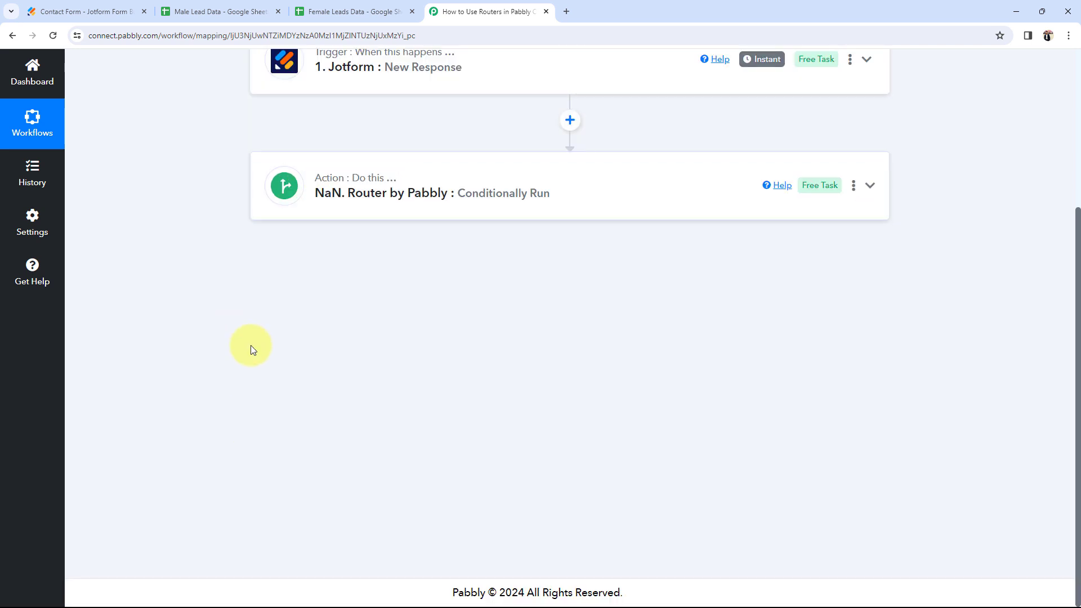
scroll(269, 359, up, 4)
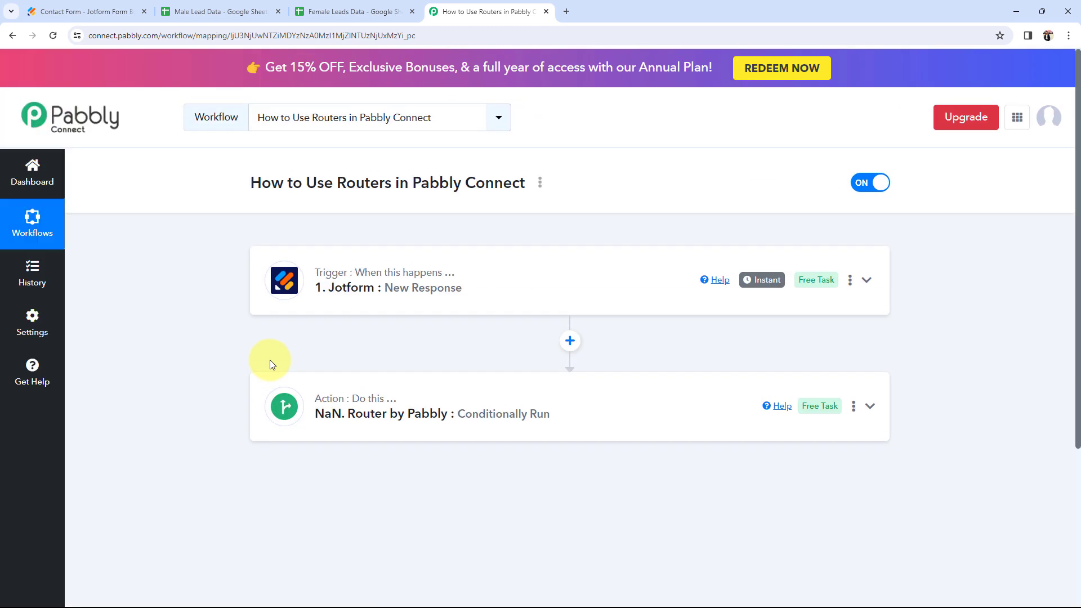